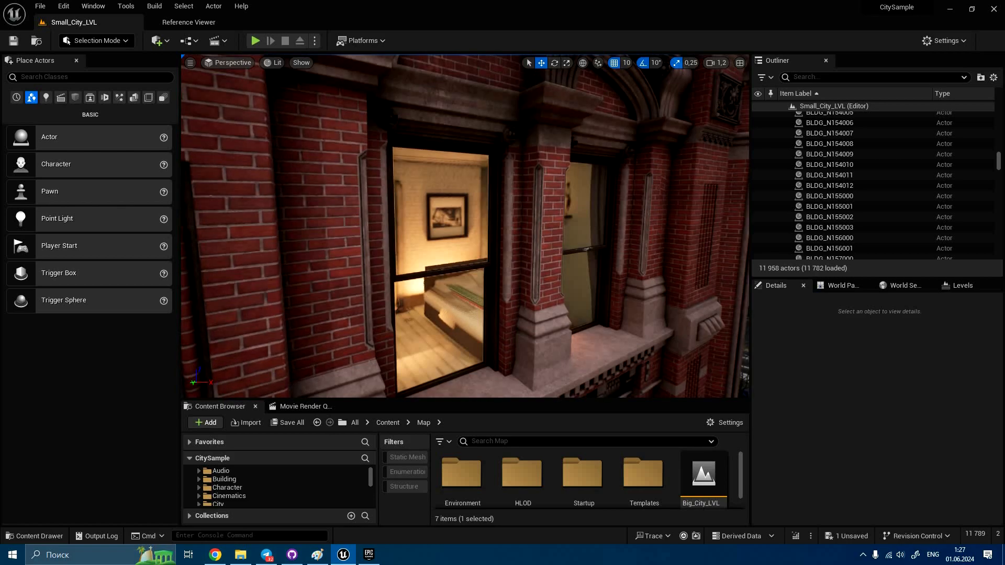
pyautogui.moveTo(465, 226); pyautogui.dragTo(386, 237, button='right')
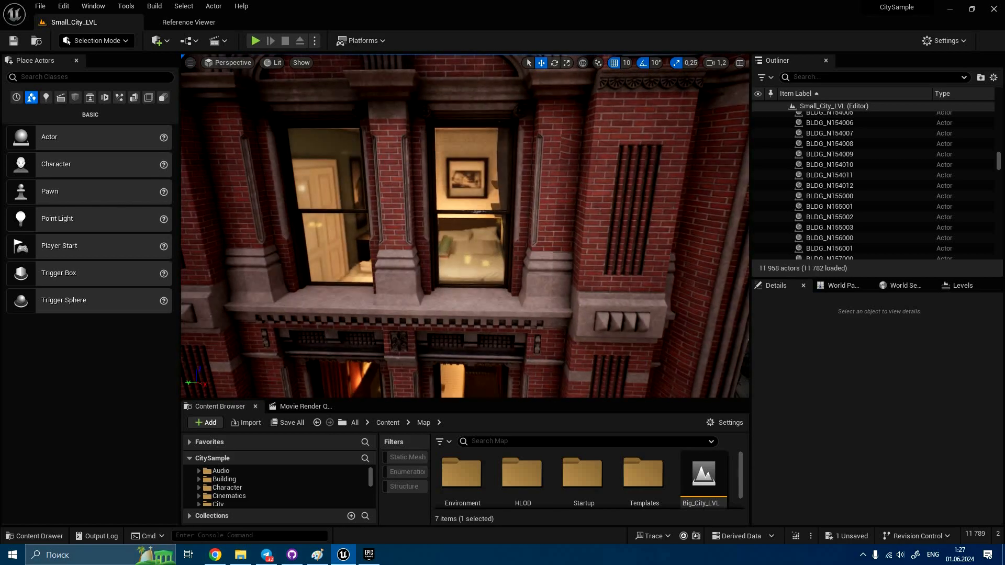
pyautogui.moveTo(465, 226)
pyautogui.mouseDown(button='right')
pyautogui.moveTo(544, 228)
pyautogui.moveTo(474, 218)
pyautogui.mouseUp(button='right')
pyautogui.moveTo(330, 290); pyautogui.dragTo(328, 288, button='right')
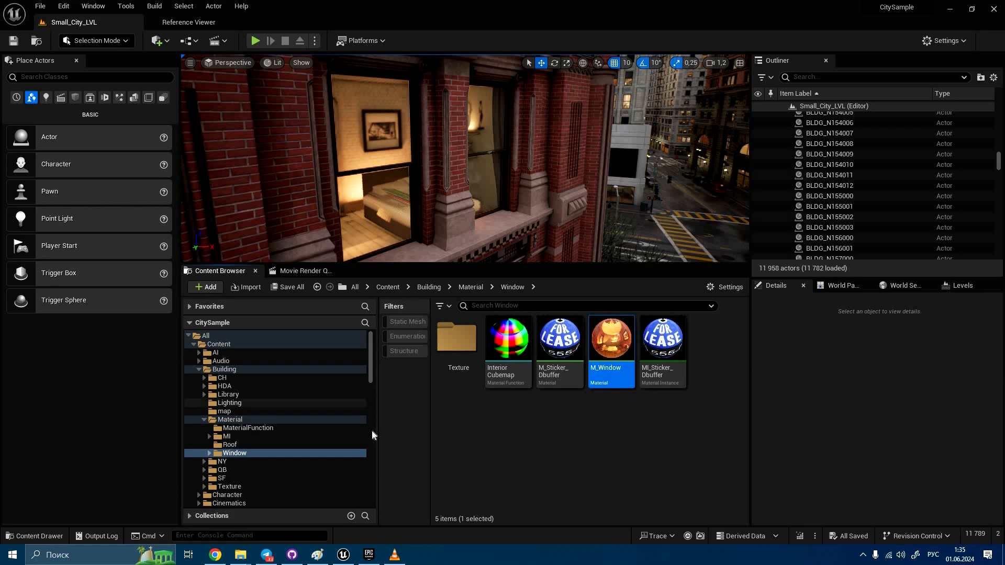
# Step: Start migrating the M_Window material from the Building/Material/Window folder and accept all its listed dependent assets
pyautogui.moveTo(600, 372)
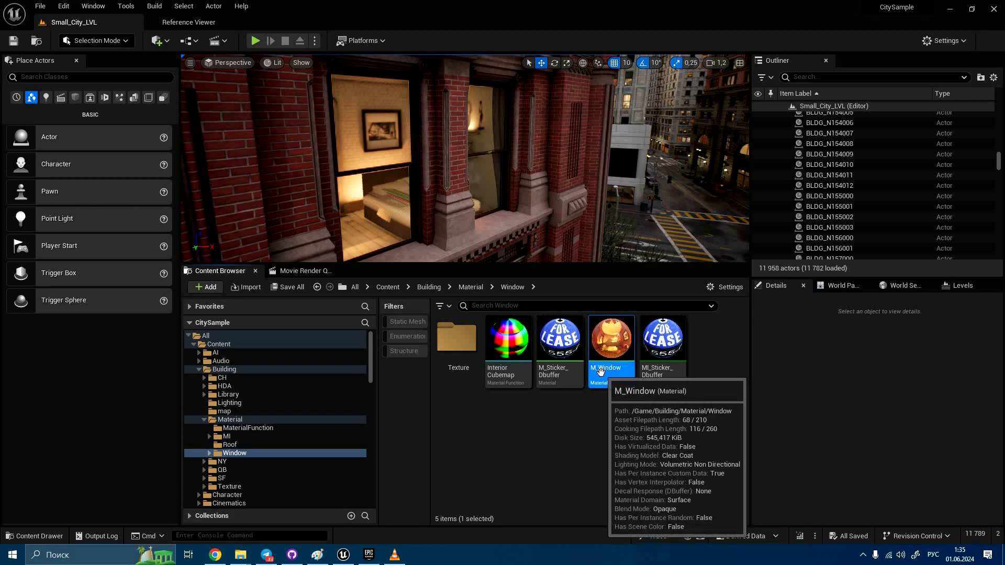
pyautogui.rightClick(601, 372)
pyautogui.moveTo(724, 210)
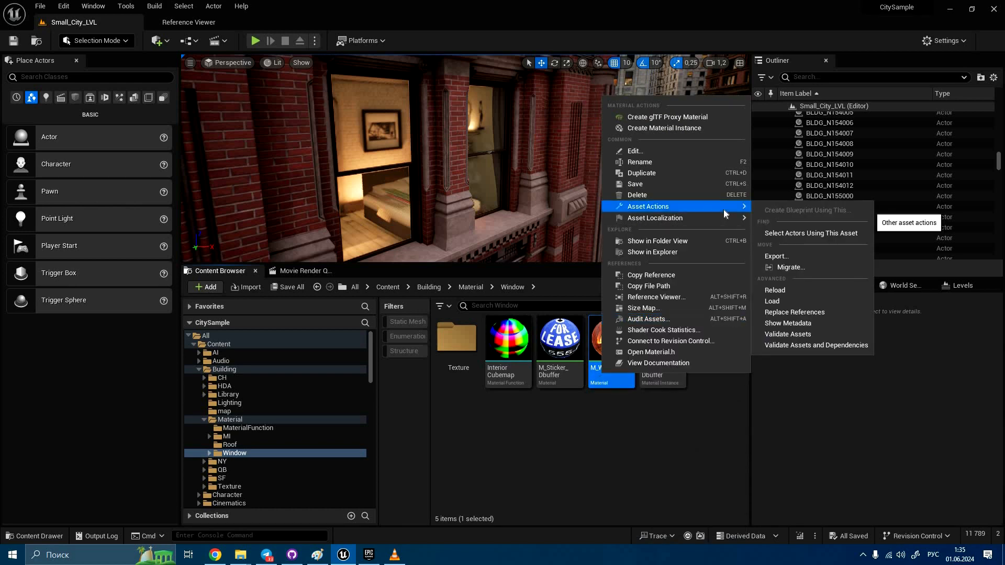
pyautogui.click(795, 266)
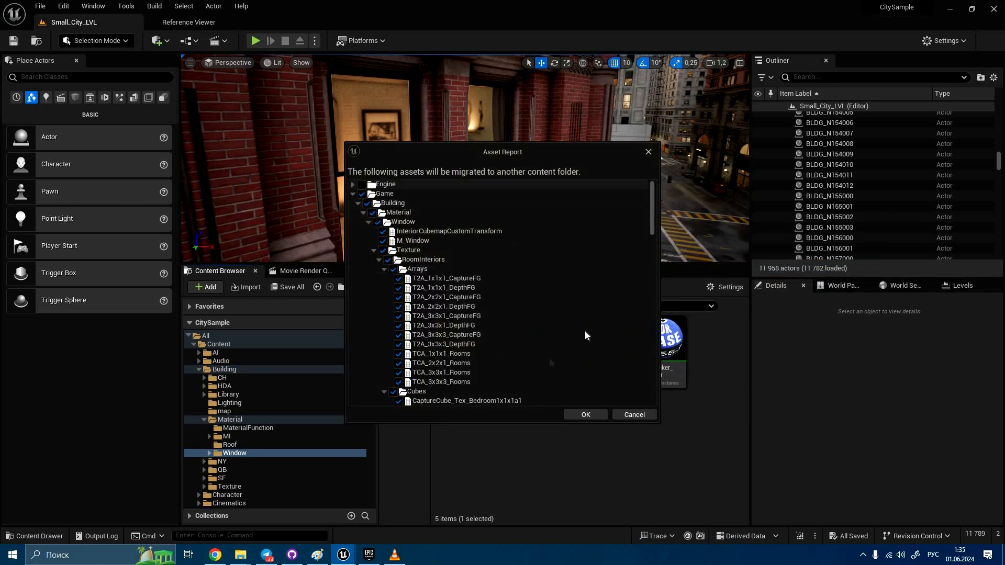
pyautogui.click(581, 415)
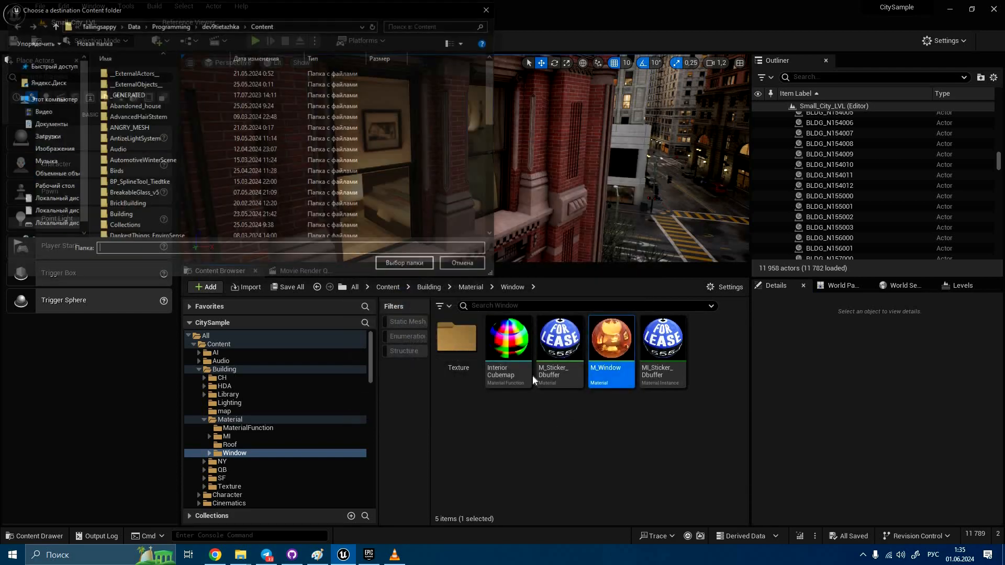
# Step: Open the Content folder of the dev9tietazhka project, under Data/Programming, as the migration destination
pyautogui.click(110, 29)
pyautogui.doubleClick(127, 75)
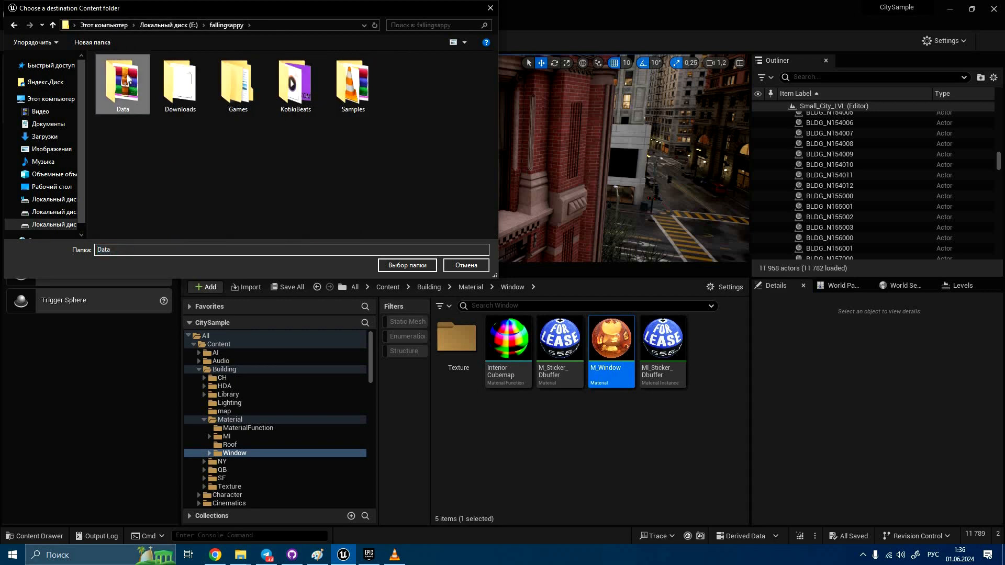
pyautogui.doubleClick(126, 75)
pyautogui.doubleClick(127, 83)
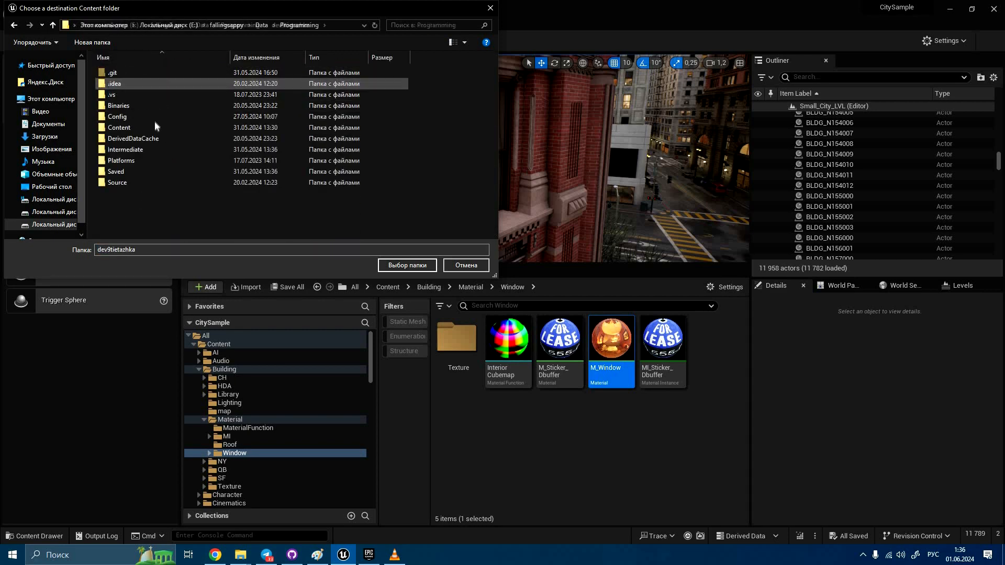
pyautogui.doubleClick(150, 130)
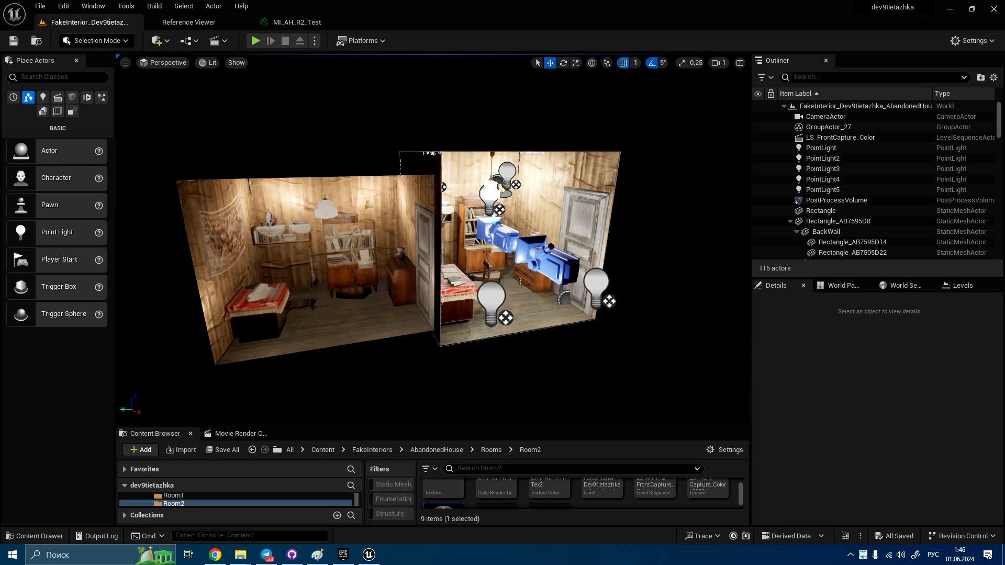
# Step: Examine the abandoned-house room set, its furniture and its open front from several angles in the FakeInterior level
pyautogui.moveTo(433, 241)
pyautogui.mouseDown(button='right')
pyautogui.moveTo(433, 260)
pyautogui.moveTo(433, 222)
pyautogui.moveTo(454, 253)
pyautogui.moveTo(419, 246)
pyautogui.mouseUp(button='right')
pyautogui.press('d')
pyautogui.press('w')
pyautogui.press('a')
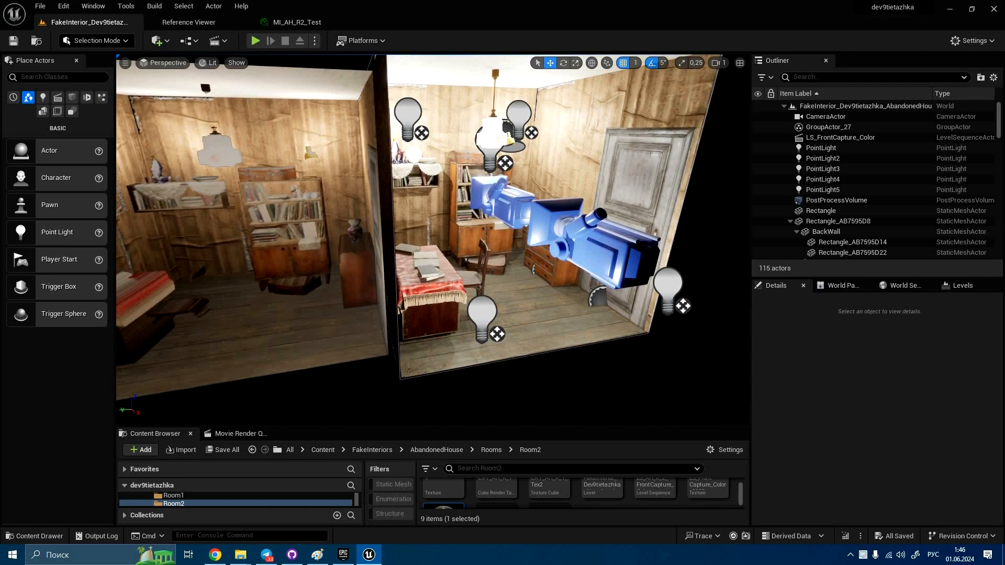
pyautogui.moveTo(313, 269)
pyautogui.mouseDown(button='right')
pyautogui.moveTo(230, 267)
pyautogui.moveTo(296, 265)
pyautogui.mouseUp(button='right')
pyautogui.press('s')
pyautogui.press('d')
pyautogui.press('a')
pyautogui.press('a')
pyautogui.press('d')
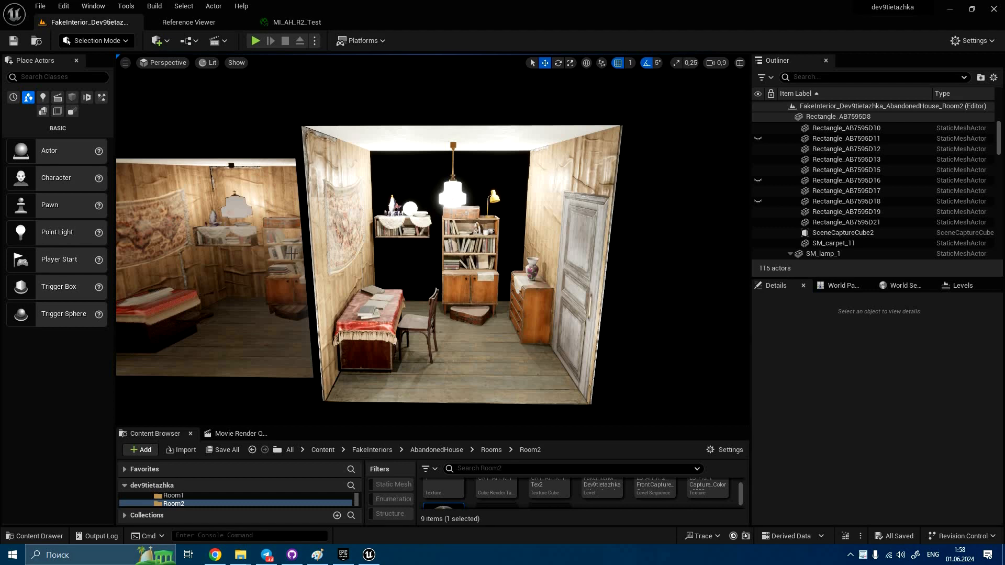
pyautogui.moveTo(316, 254)
pyautogui.mouseDown(button='right')
pyautogui.moveTo(220, 241)
pyautogui.moveTo(288, 246)
pyautogui.moveTo(251, 262)
pyautogui.moveTo(293, 246)
pyautogui.moveTo(318, 250)
pyautogui.mouseUp(button='right')
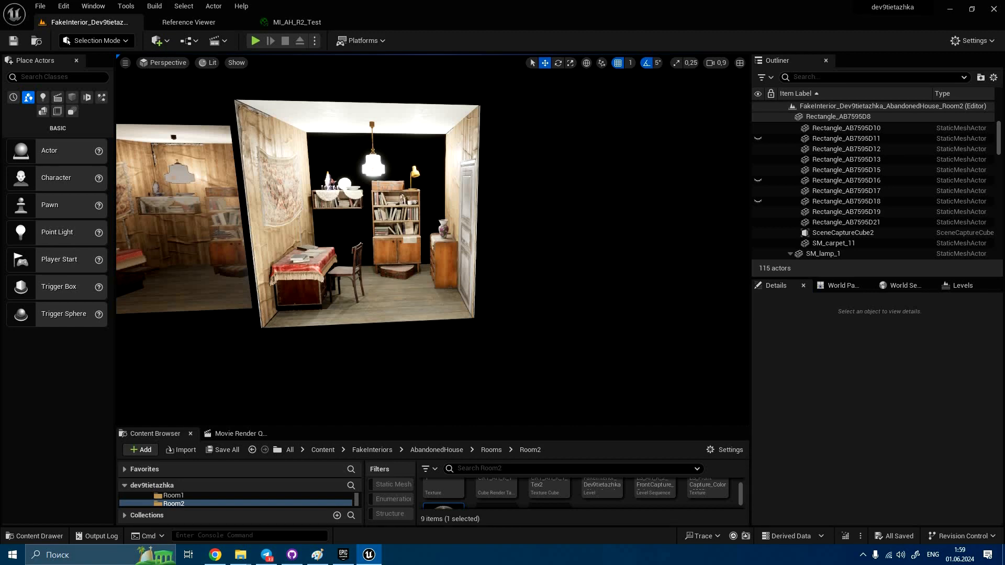
pyautogui.moveTo(220, 228); pyautogui.dragTo(258, 230, button='right')
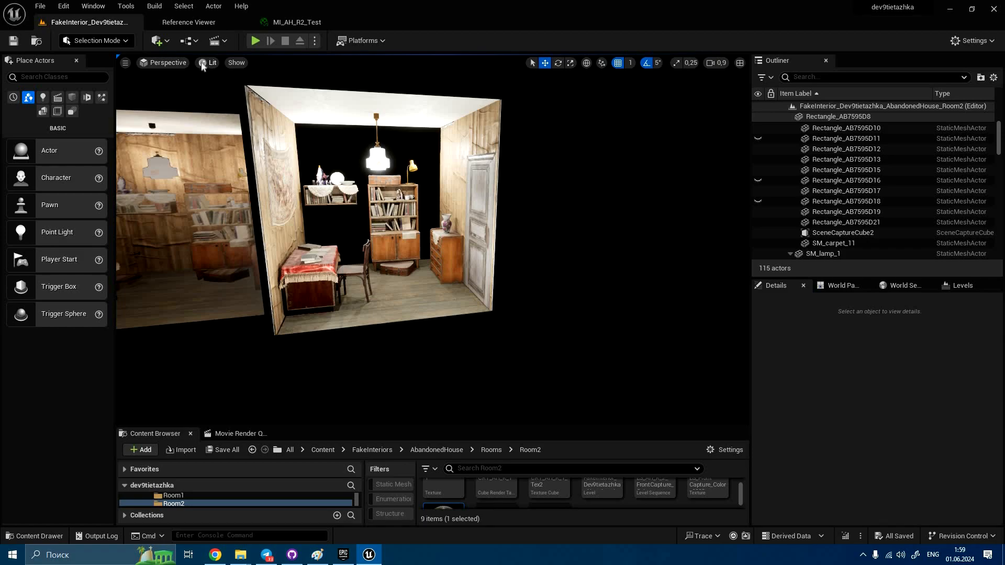
# Step: Show the furnished room in the Front orthographic view and inspect the furniture layout
pyautogui.click(167, 62)
pyautogui.click(174, 146)
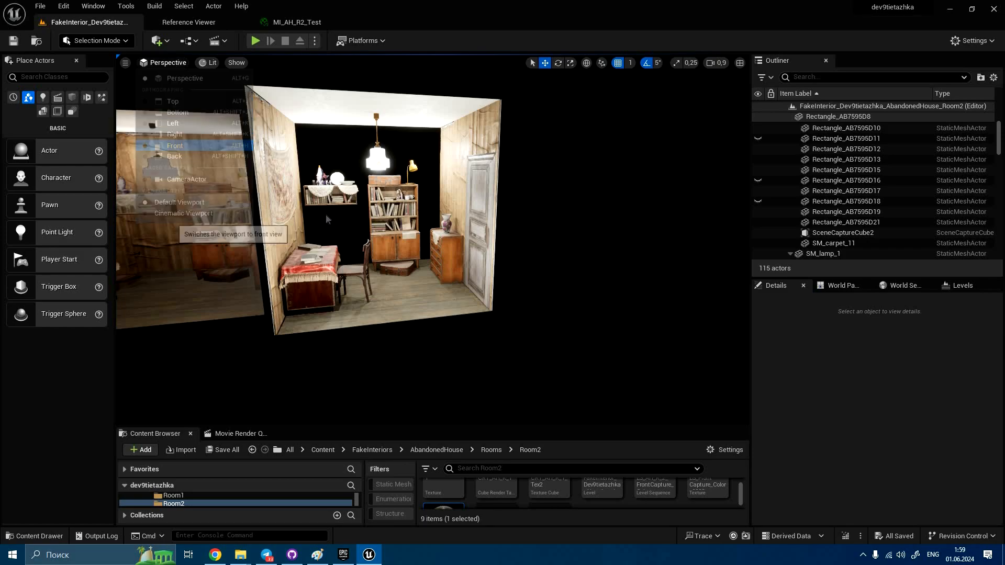
pyautogui.moveTo(379, 200)
pyautogui.mouseDown(button='right')
pyautogui.moveTo(430, 204)
pyautogui.moveTo(360, 198)
pyautogui.mouseUp(button='right')
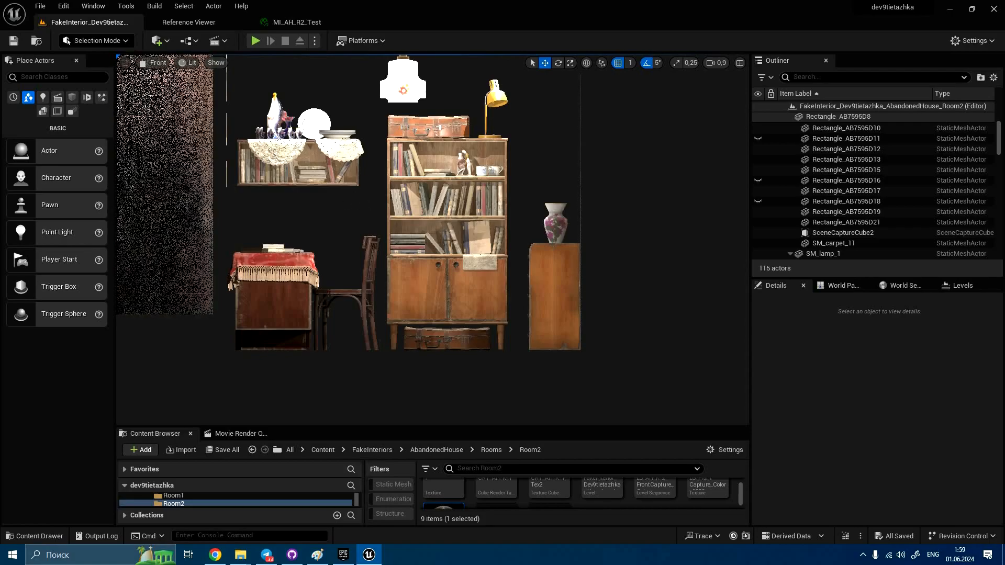
pyautogui.moveTo(512, 254); pyautogui.dragTo(494, 230, button='right')
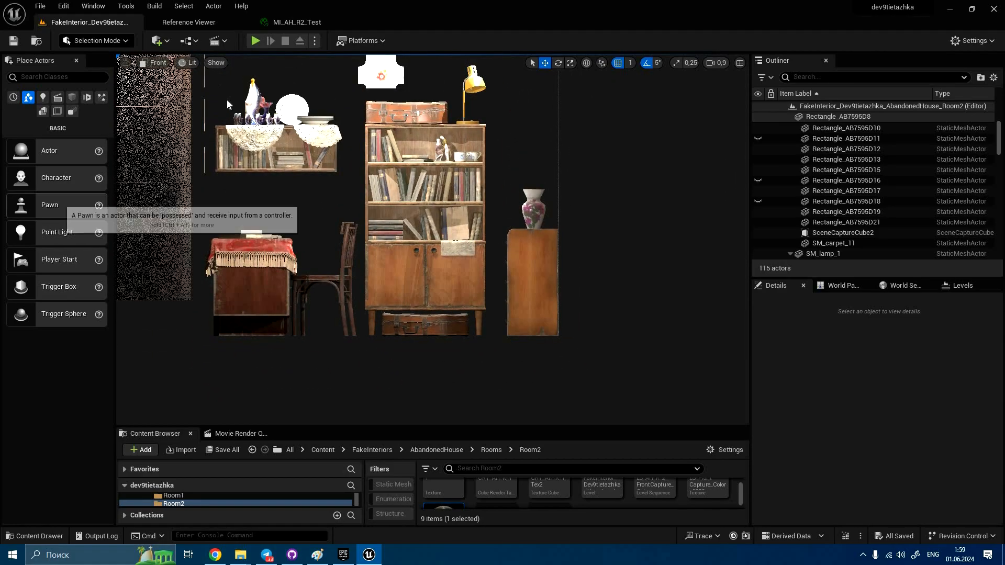
# Step: Return the viewport to Perspective view and examine the depth of the room through its open front
pyautogui.click(157, 63)
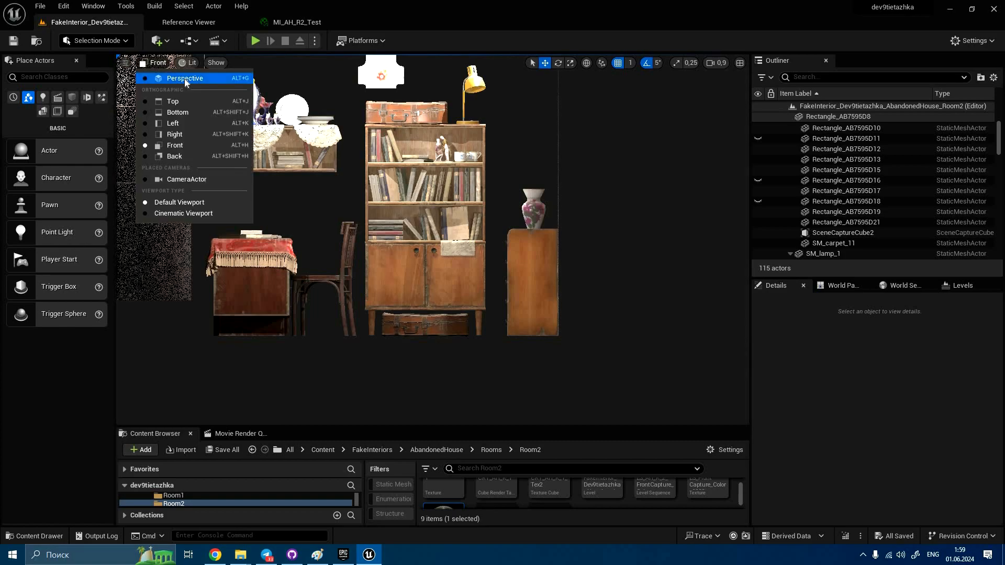
pyautogui.click(181, 78)
pyautogui.moveTo(433, 239); pyautogui.dragTo(379, 181, button='right')
pyautogui.press('w')
pyautogui.press('s')
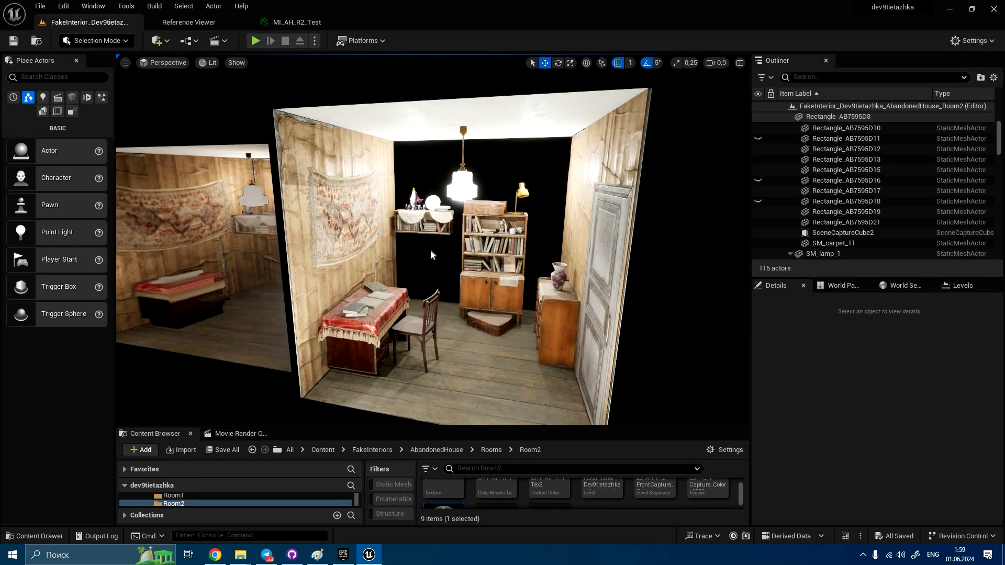
pyautogui.moveTo(433, 240)
pyautogui.mouseDown(button='right')
pyautogui.moveTo(418, 262)
pyautogui.moveTo(435, 230)
pyautogui.moveTo(445, 283)
pyautogui.moveTo(419, 230)
pyautogui.moveTo(432, 273)
pyautogui.moveTo(428, 241)
pyautogui.mouseUp(button='right')
pyautogui.press('w')
pyautogui.press('s')
pyautogui.press('w')
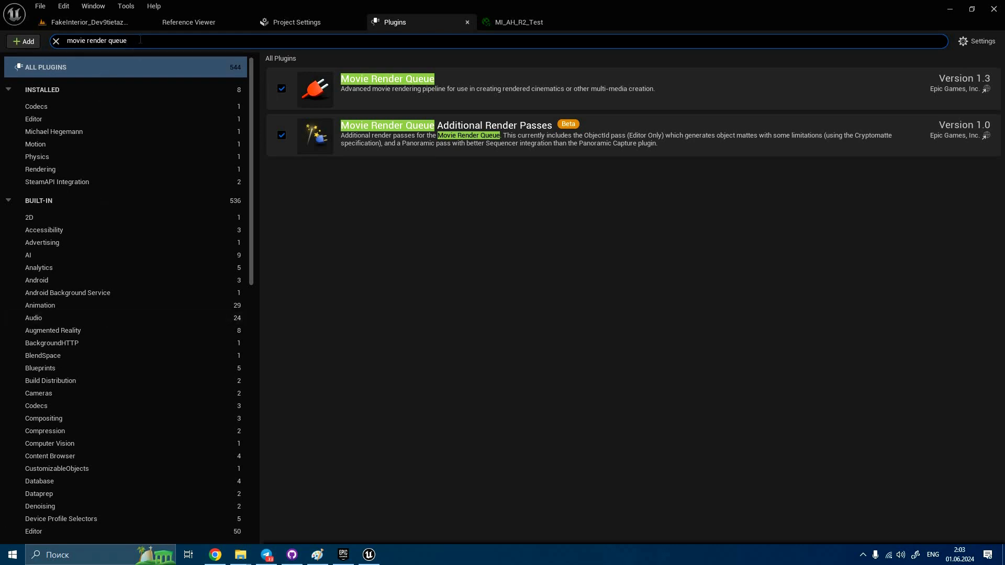
# Step: Search the plugins for "modeling"
pyautogui.moveTo(127, 41); pyautogui.dragTo(64, 39)
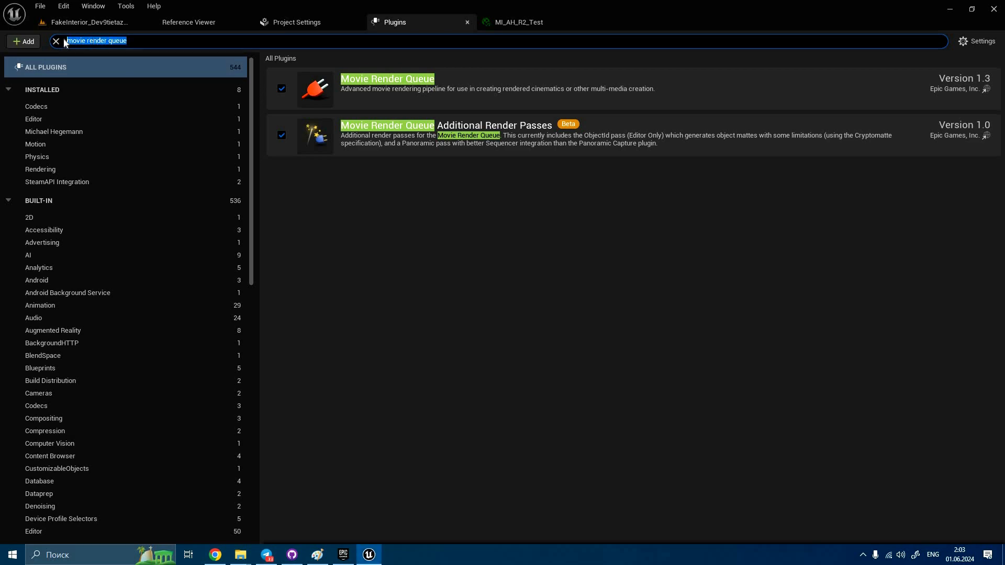
pyautogui.write('modeling')
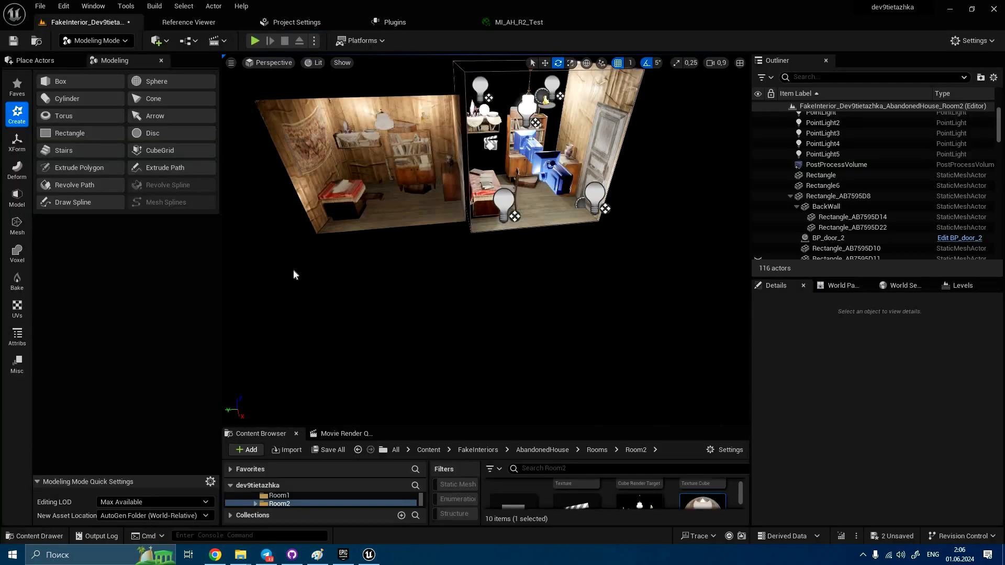
# Step: Place a 280 × 280 rectangle in the empty area in front of the rooms with the Create Rectangle tool
pyautogui.moveTo(305, 232); pyautogui.dragTo(356, 231, button='right')
pyautogui.click(95, 137)
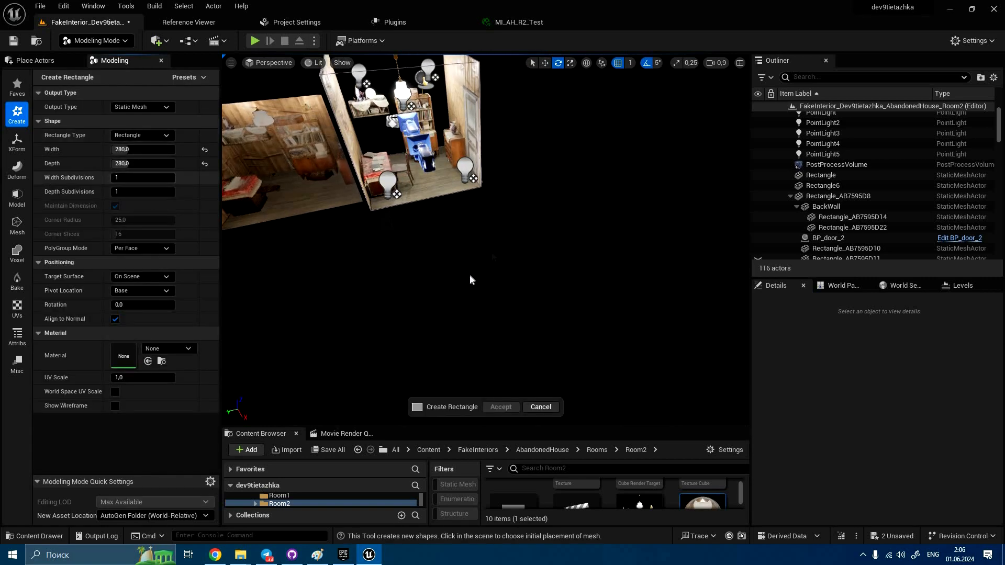
pyautogui.click(524, 252)
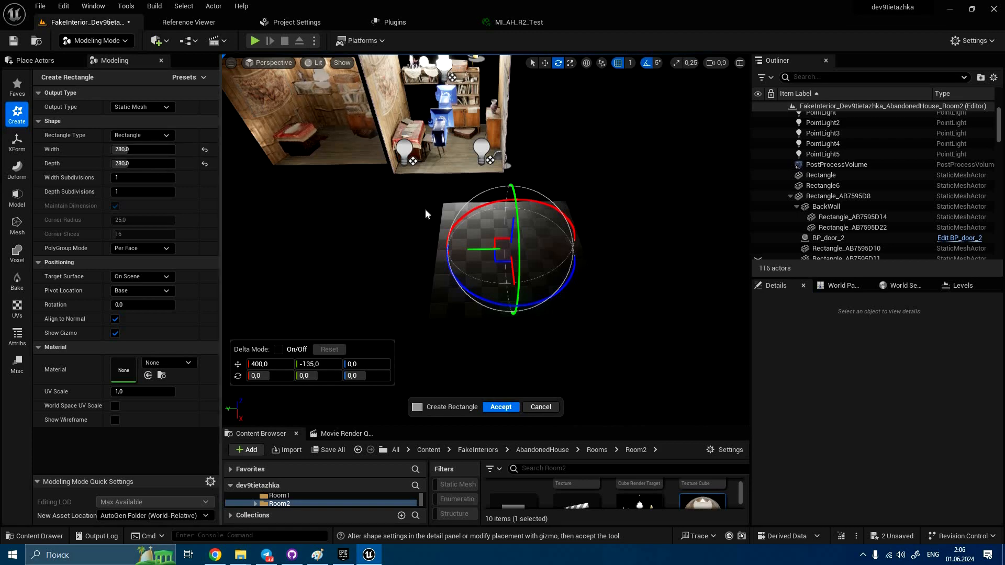
# Step: Examine the furnished room's interior up close and switch the viewport to the Front view
pyautogui.press('w')
pyautogui.moveTo(445, 195); pyautogui.dragTo(461, 172, button='right')
pyautogui.press('s')
pyautogui.press('w')
pyautogui.press('g')
pyautogui.press('a')
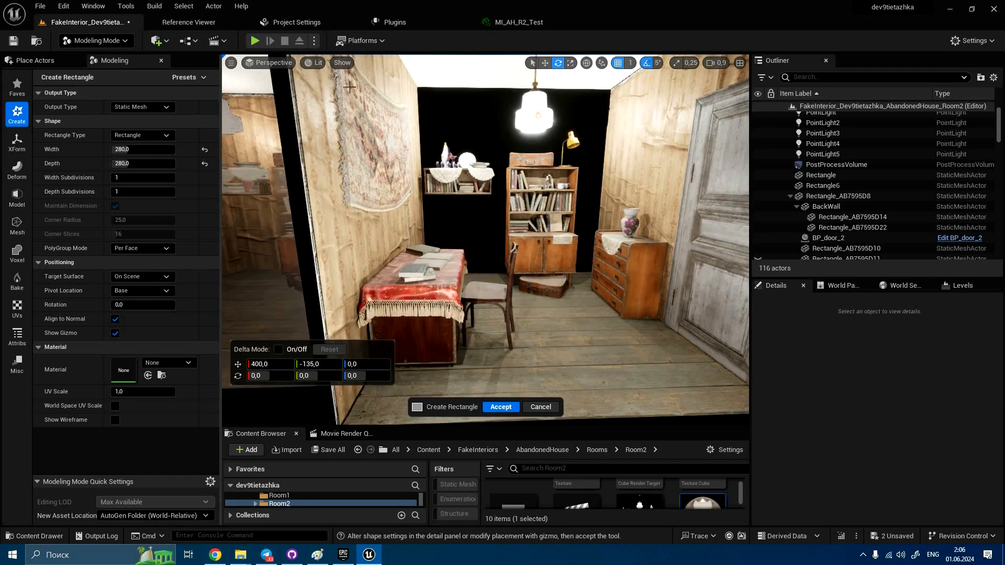
pyautogui.click(288, 63)
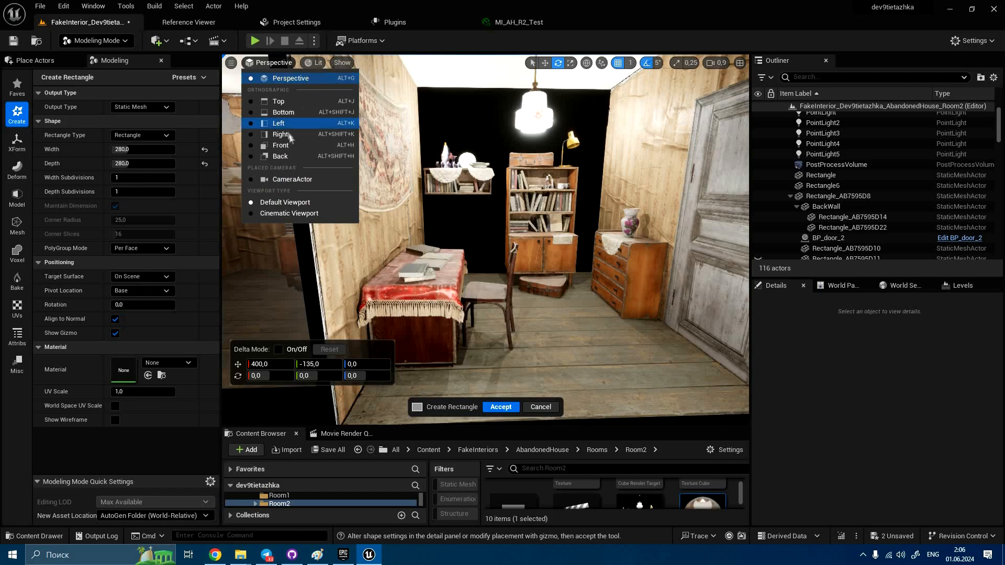
pyautogui.click(291, 146)
pyautogui.moveTo(595, 348); pyautogui.dragTo(669, 359, button='right')
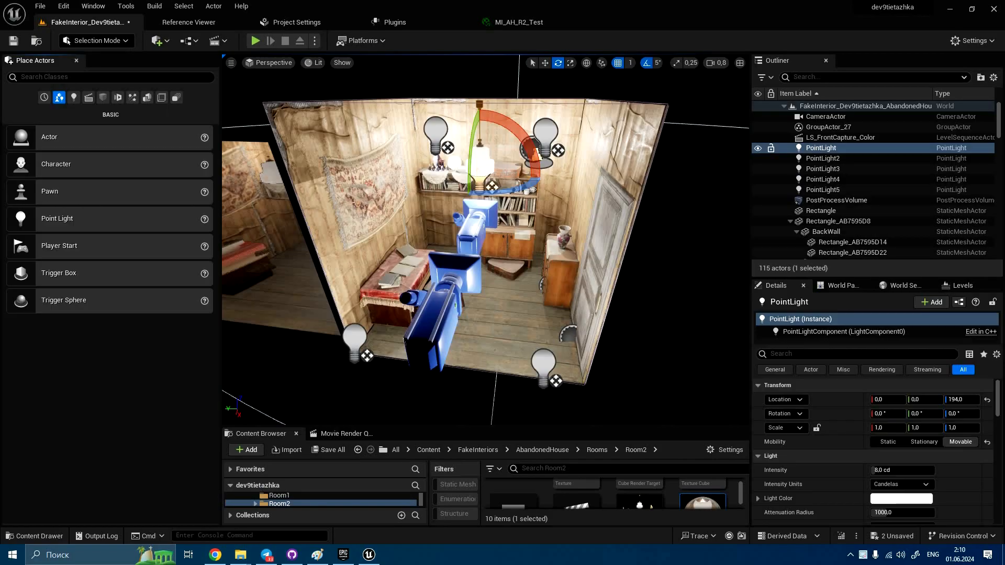
# Step: Examine the arrangement of cameras, point lights and the door in the furnished room from several angles
pyautogui.press('w')
pyautogui.moveTo(611, 195); pyautogui.dragTo(487, 186, button='right')
pyautogui.press('s')
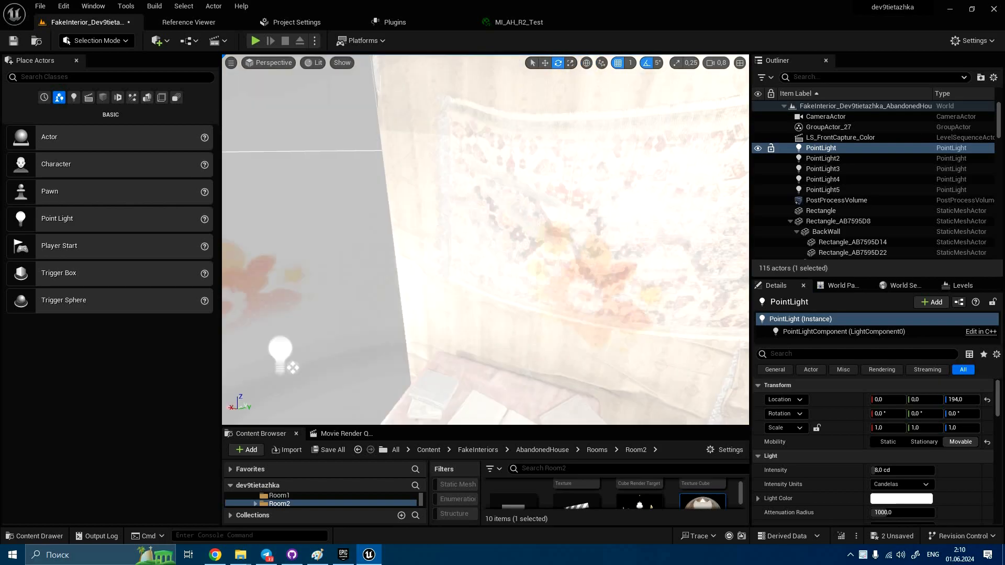
pyautogui.press('s')
pyautogui.moveTo(578, 233)
pyautogui.mouseDown(button='right')
pyautogui.moveTo(554, 234)
pyautogui.moveTo(563, 233)
pyautogui.mouseUp(button='right')
pyautogui.press('w')
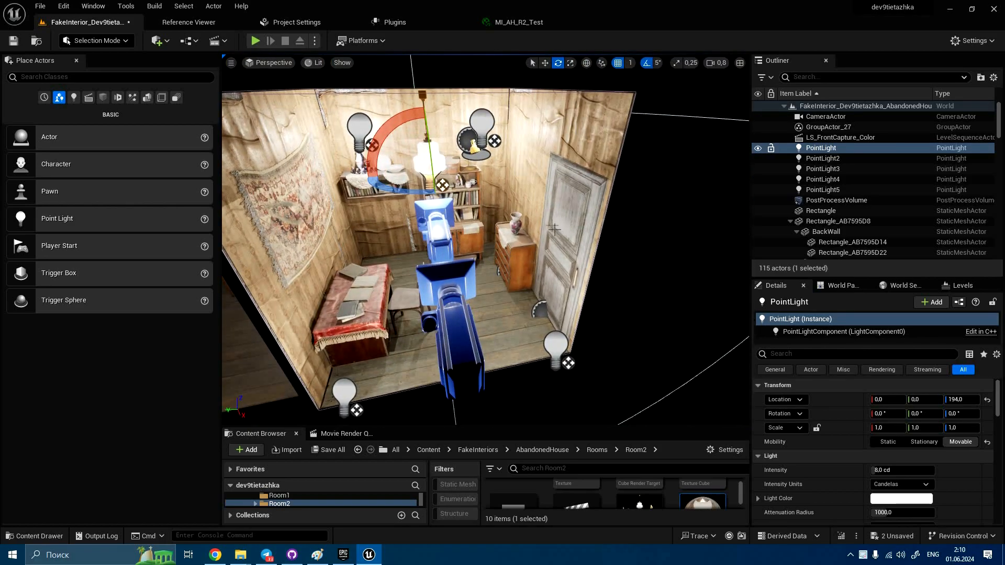
pyautogui.scroll(-2, 551, 223)
pyautogui.click(580, 221)
pyautogui.moveTo(580, 221); pyautogui.dragTo(516, 203, button='right')
pyautogui.press('d')
pyautogui.press('s')
pyautogui.press('w')
pyautogui.press('s')
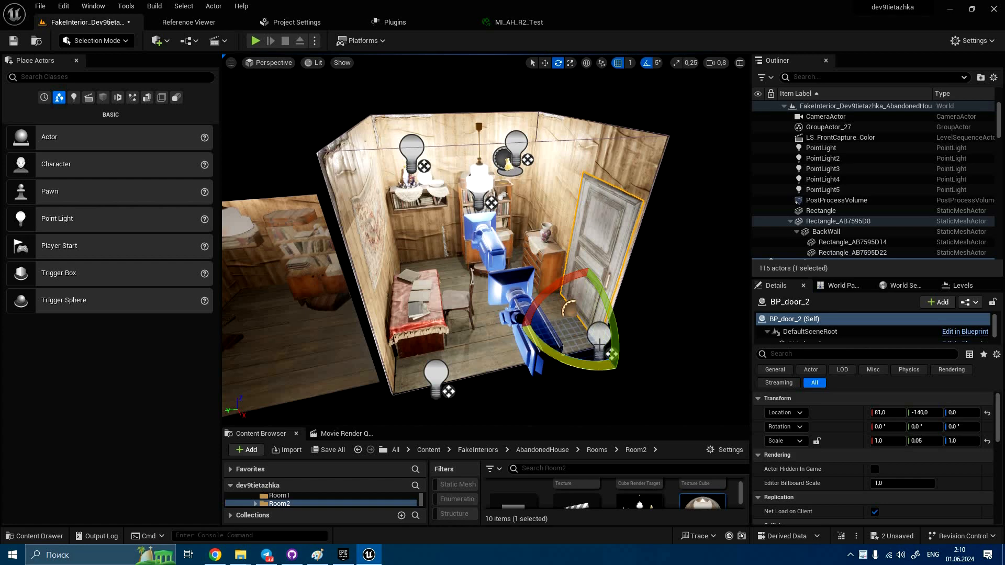
# Step: Inspect the location and light settings of the room's two front, two back and central ceiling point lights
pyautogui.click(600, 342)
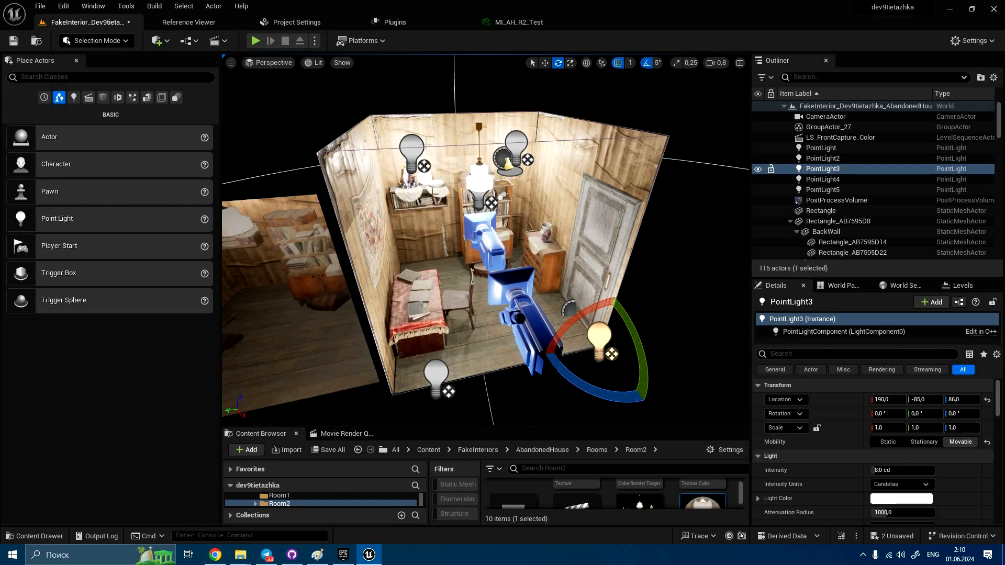
pyautogui.click(438, 374)
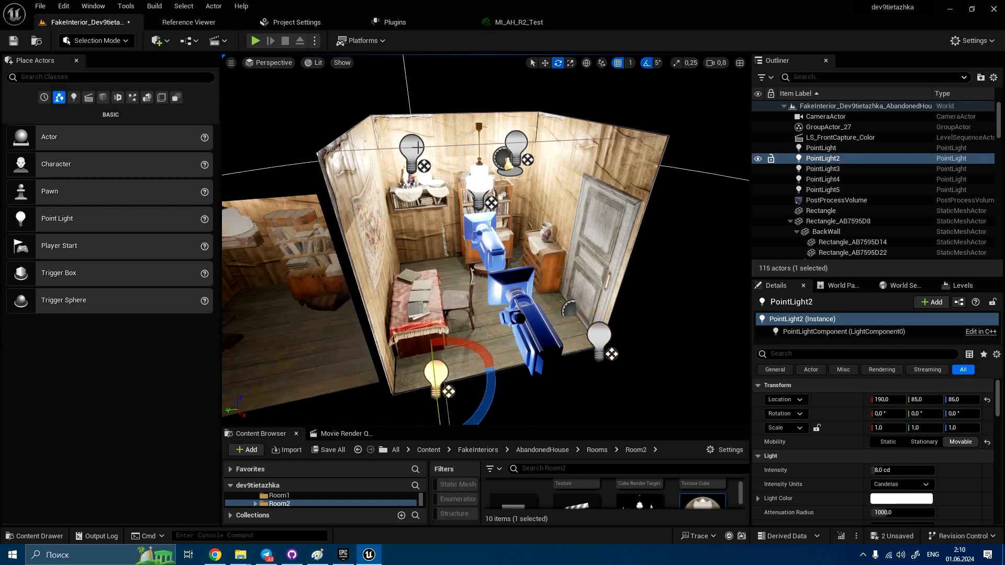
pyautogui.click(417, 146)
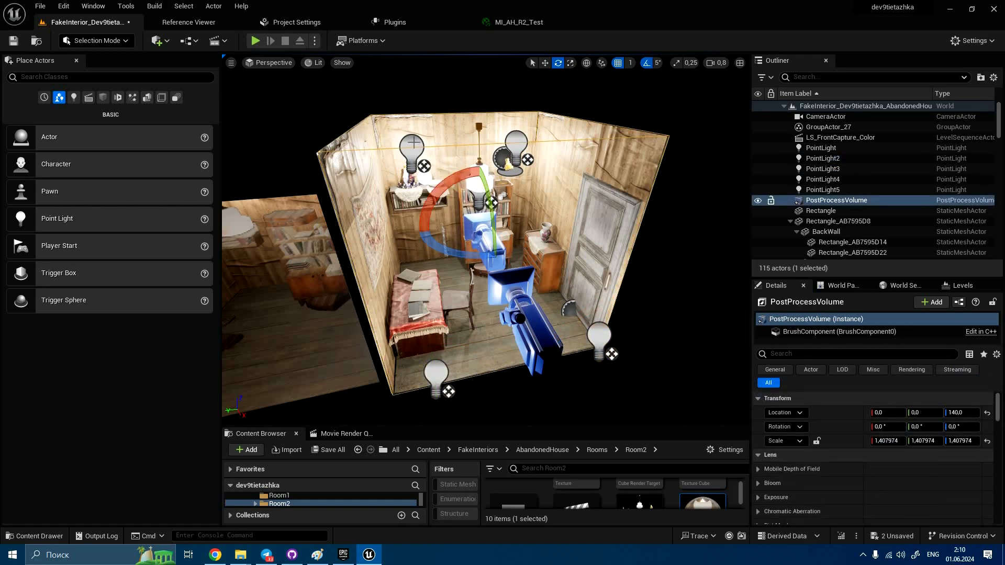
pyautogui.click(411, 149)
pyautogui.press('w')
pyautogui.moveTo(411, 148); pyautogui.dragTo(395, 134, button='right')
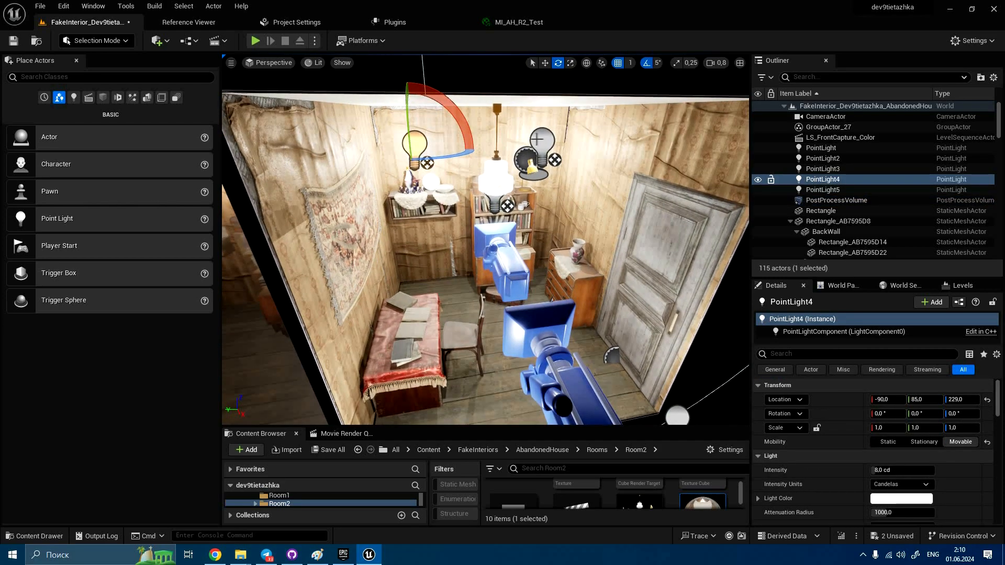
pyautogui.click(543, 141)
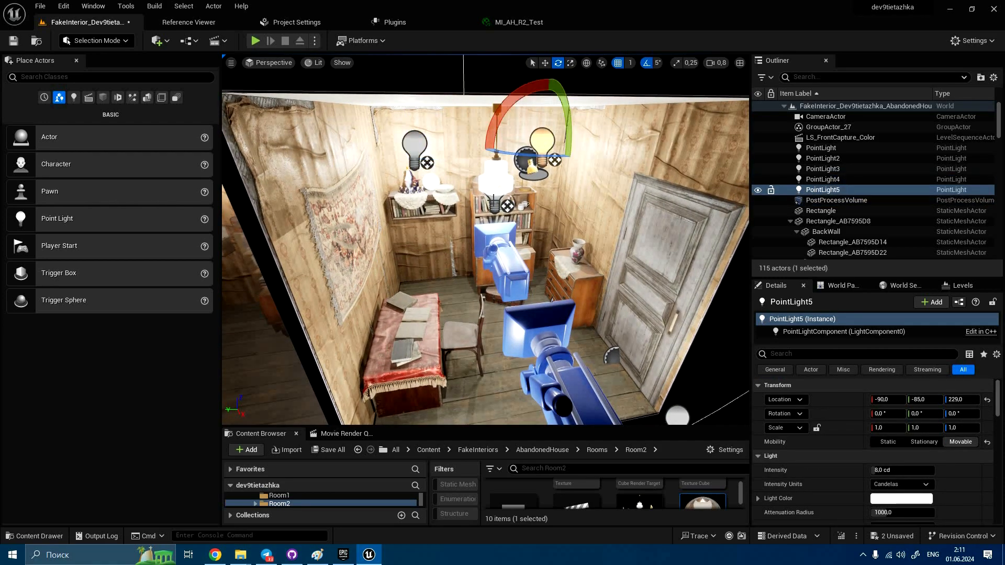
pyautogui.click(495, 202)
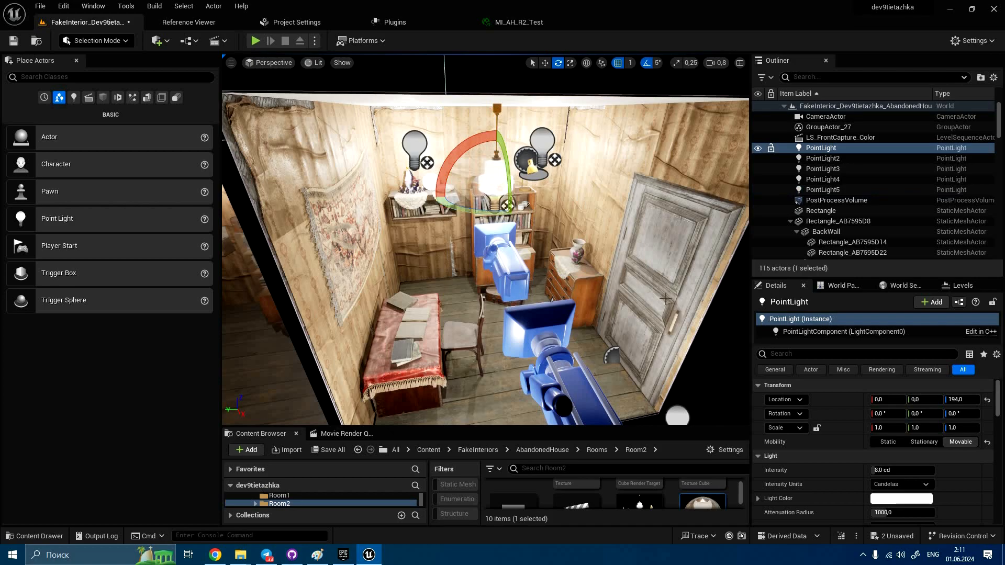
# Step: Examine the room's door up close together with its location and scale settings
pyautogui.moveTo(627, 286)
pyautogui.mouseDown(button='right')
pyautogui.moveTo(678, 314)
pyautogui.moveTo(626, 286)
pyautogui.mouseUp(button='right')
pyautogui.press('w')
pyautogui.press('s')
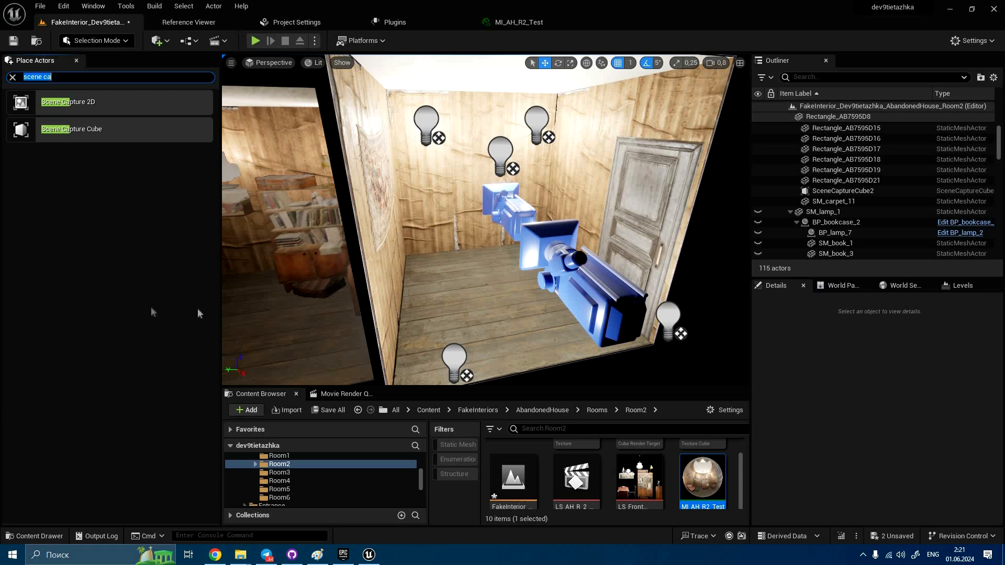
pyautogui.moveTo(384, 284); pyautogui.dragTo(469, 269, button='right')
pyautogui.click(513, 266)
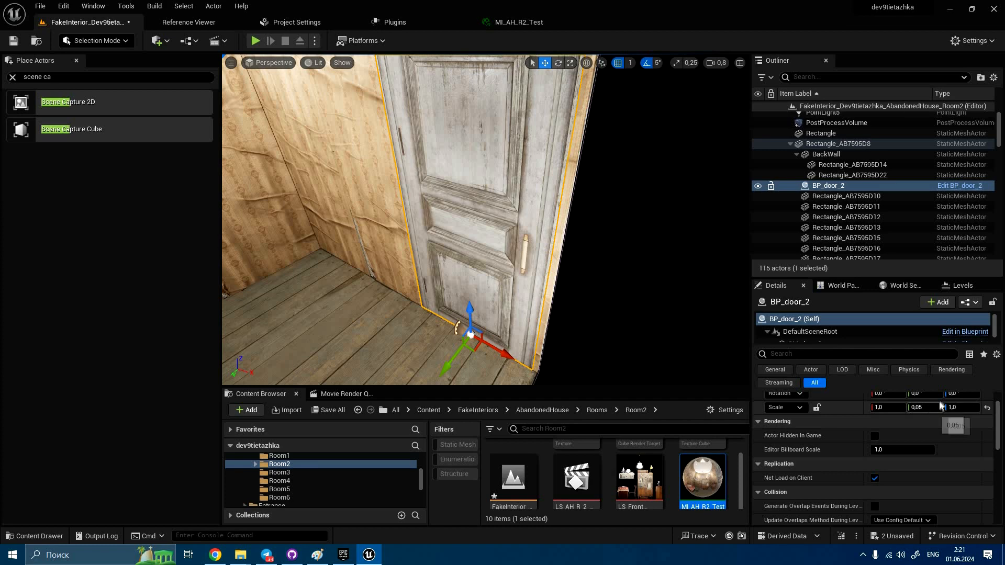
pyautogui.moveTo(667, 349); pyautogui.dragTo(628, 349, button='right')
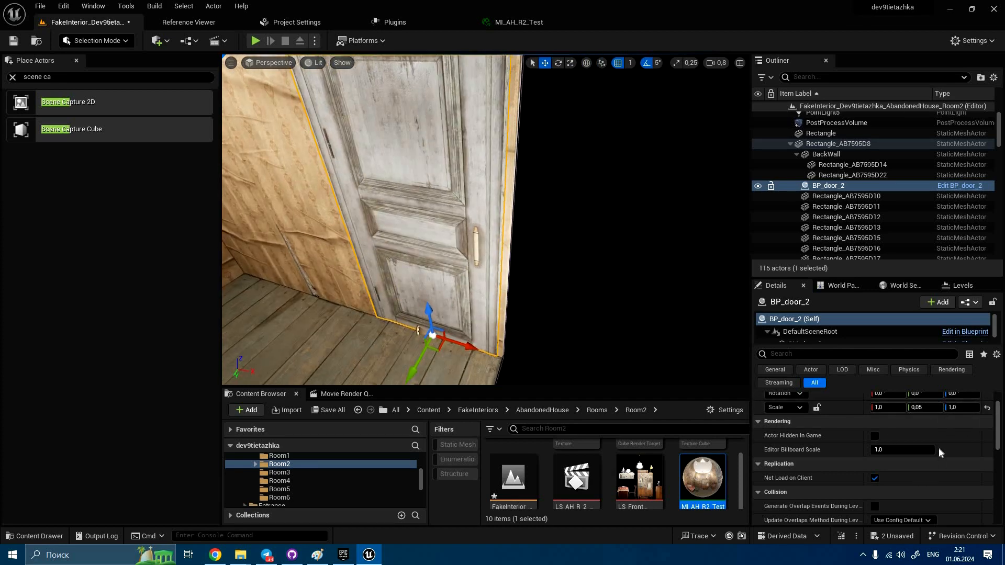
pyautogui.scroll(2, 938, 447)
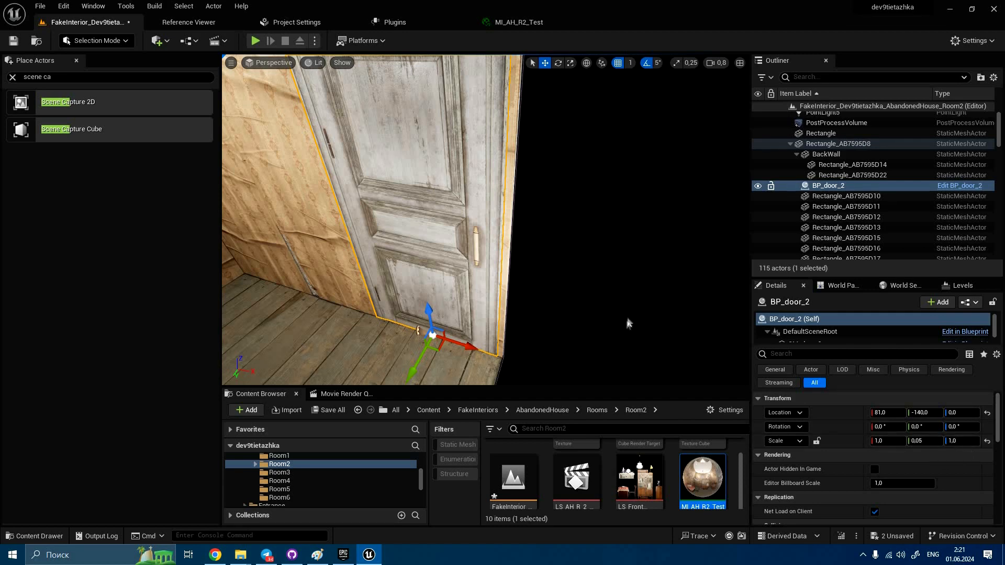
# Step: Examine the carpet hanging on the room's wall and inspect its transform settings
pyautogui.moveTo(485, 220); pyautogui.dragTo(382, 138, button='right')
pyautogui.moveTo(744, 317); pyautogui.dragTo(597, 320, button='right')
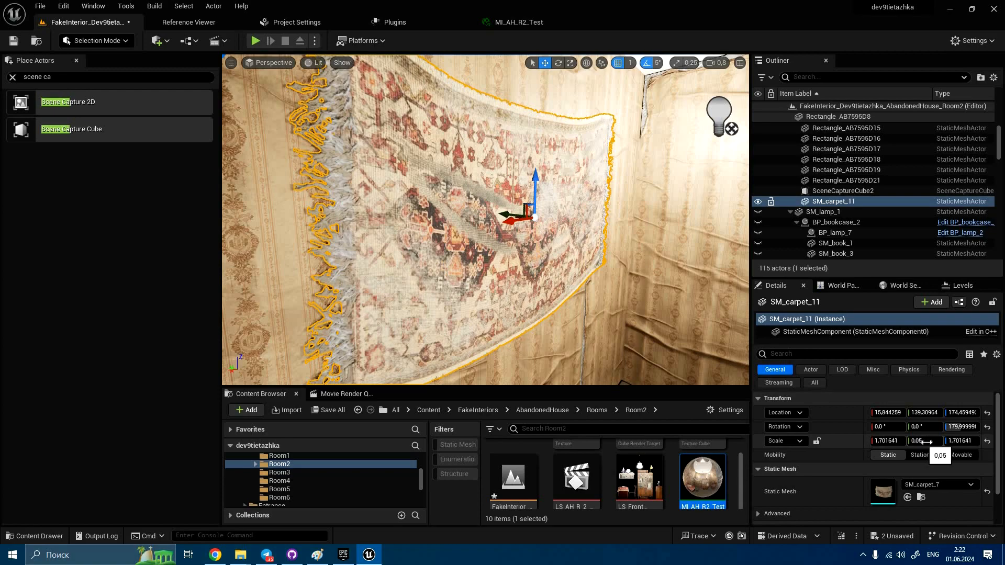
pyautogui.moveTo(705, 163); pyautogui.dragTo(746, 194, button='right')
pyautogui.press('s')
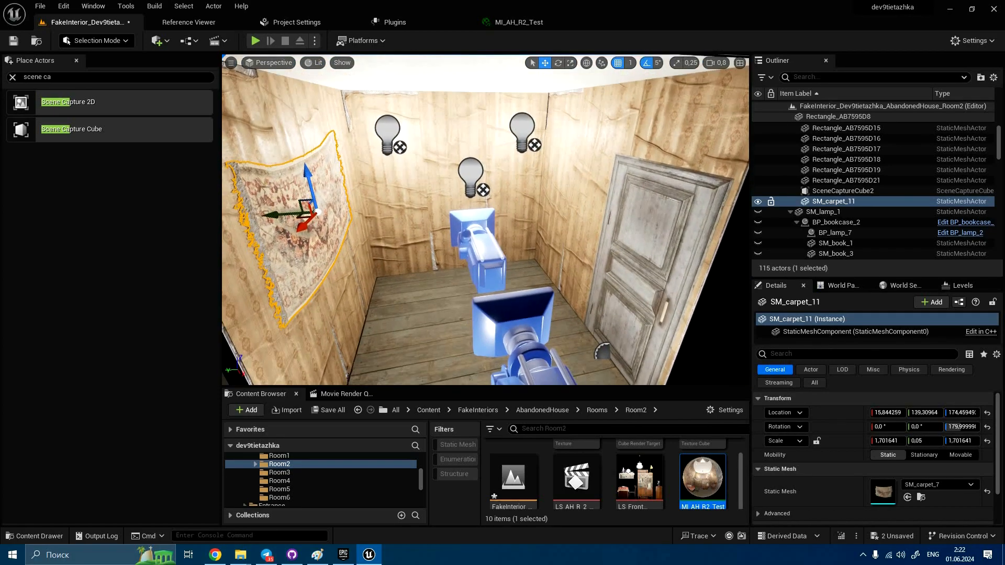
pyautogui.moveTo(507, 270); pyautogui.dragTo(504, 269, button='right')
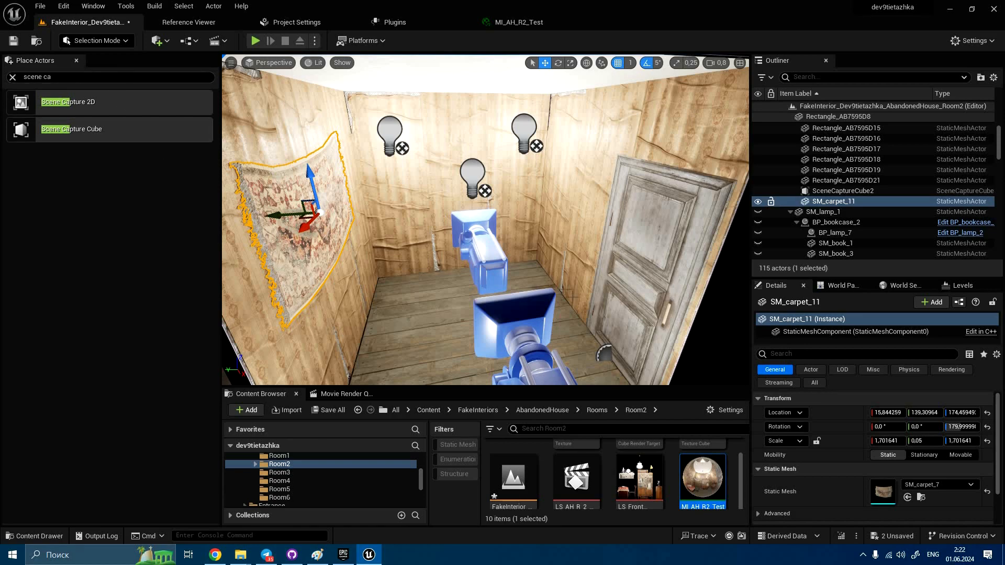
# Step: Inspect the placement of the scene capture cube inside the room and compare its transform with that of the floor
pyautogui.moveTo(388, 220)
pyautogui.mouseDown(button='right')
pyautogui.moveTo(418, 238)
pyautogui.moveTo(390, 218)
pyautogui.mouseUp(button='right')
pyautogui.click(494, 280)
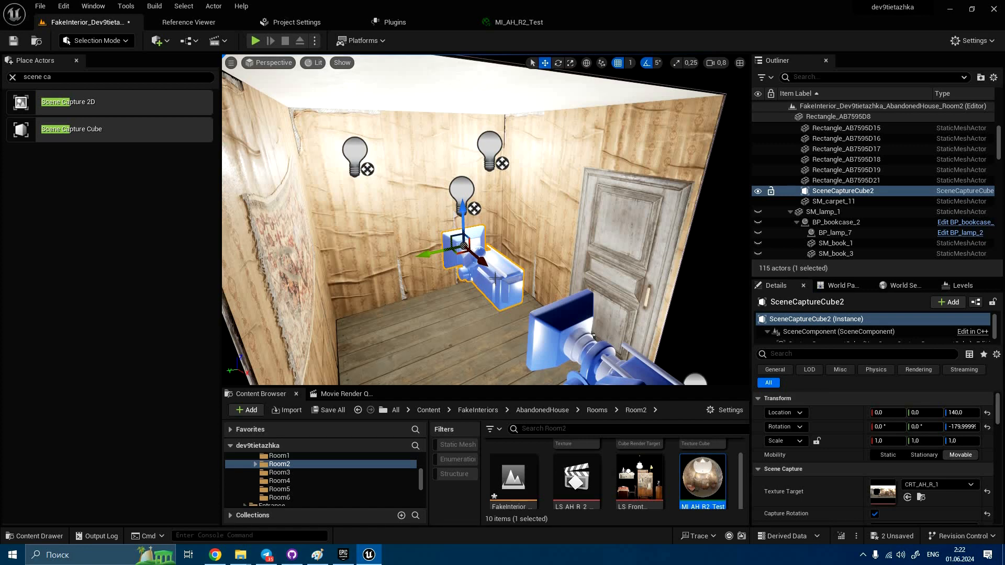
pyautogui.moveTo(464, 325); pyautogui.dragTo(464, 356, button='right')
pyautogui.click(464, 326)
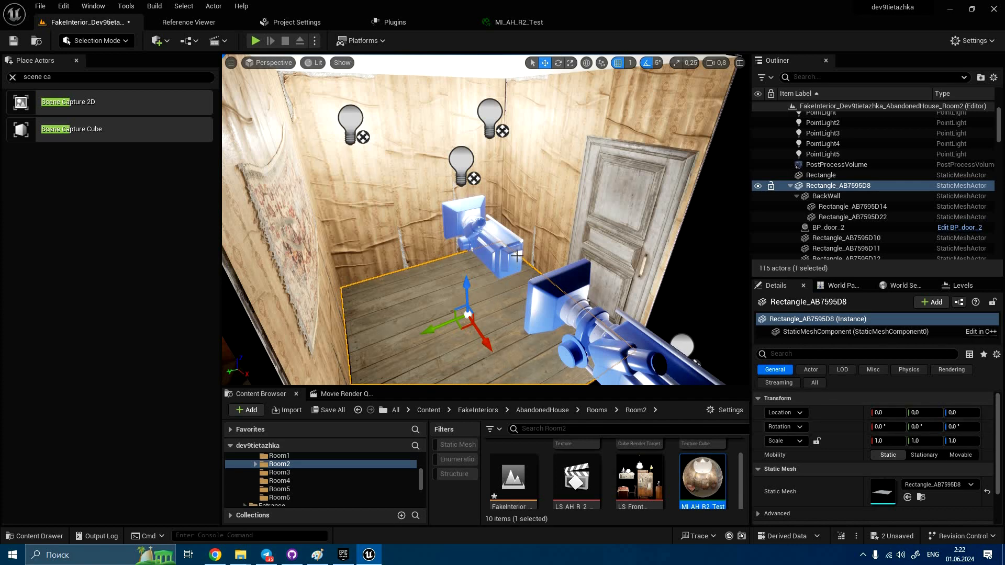
pyautogui.click(500, 230)
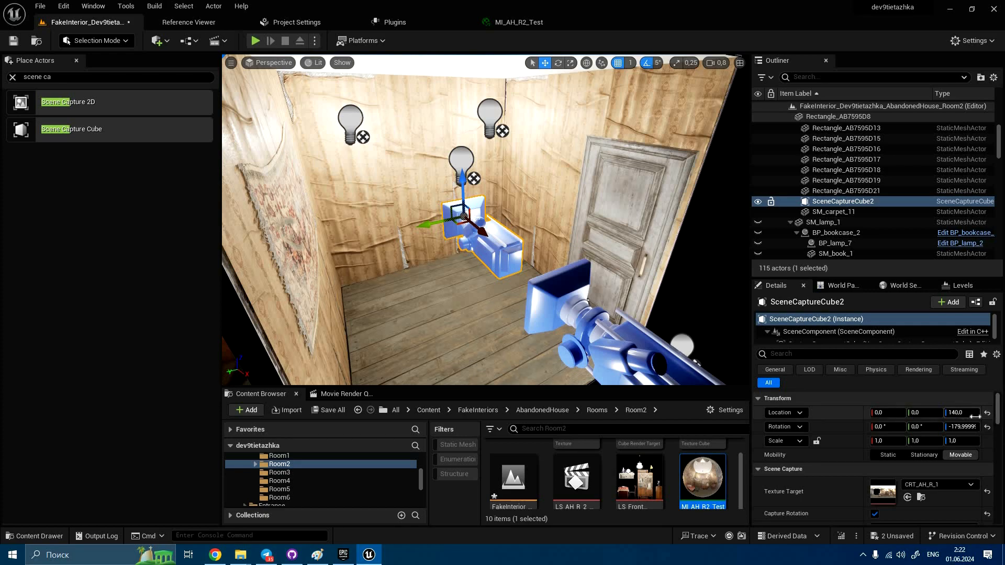
pyautogui.moveTo(470, 212); pyautogui.dragTo(705, 325, button='right')
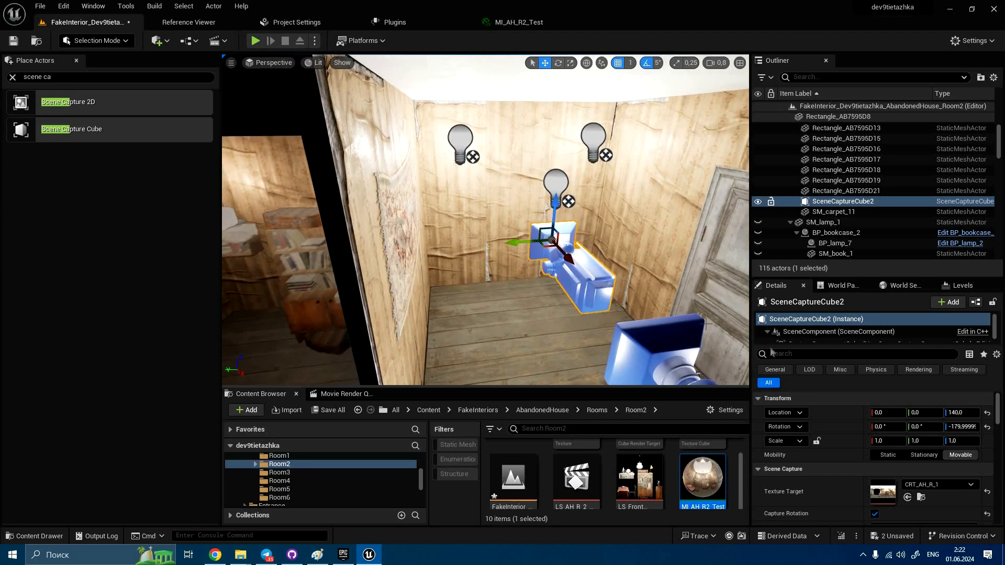
# Step: Examine the scene capture cube from several angles and review its Scene Capture settings
pyautogui.scroll(-1, 796, 485)
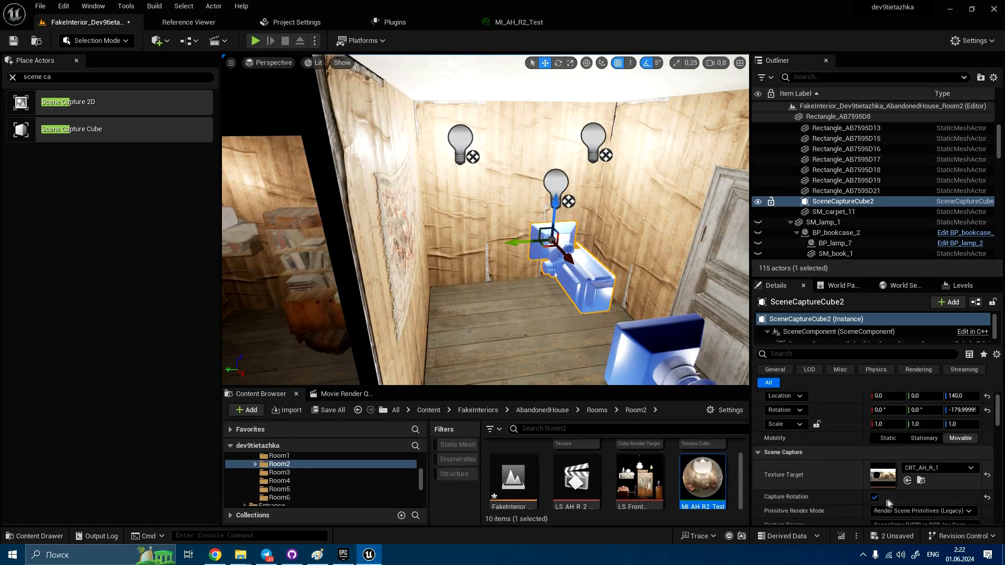
pyautogui.moveTo(555, 220); pyautogui.dragTo(610, 263, button='right')
pyautogui.press('w')
pyautogui.press('a')
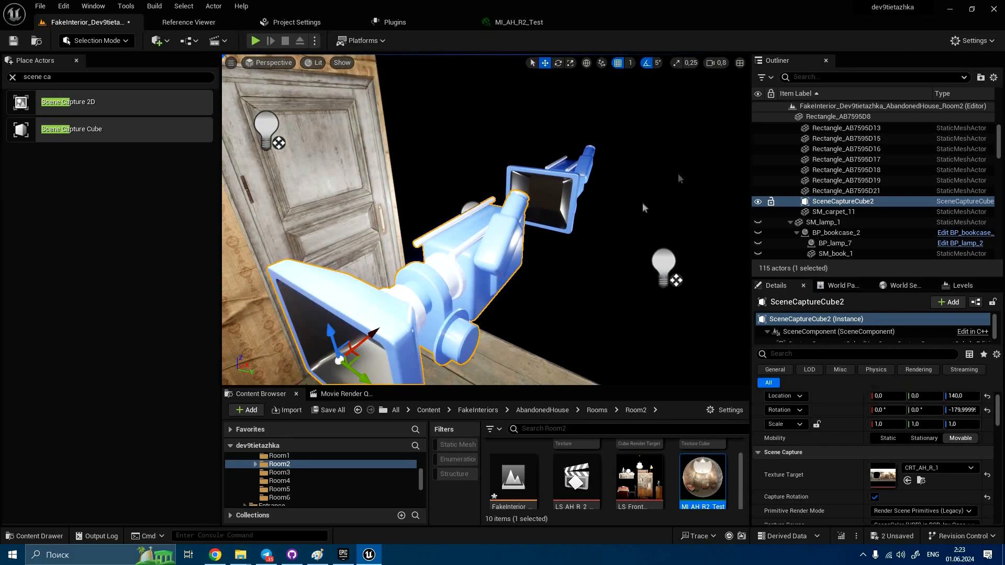
pyautogui.moveTo(465, 327); pyautogui.dragTo(676, 377, button='right')
pyautogui.press('d')
pyautogui.scroll(-2, 809, 458)
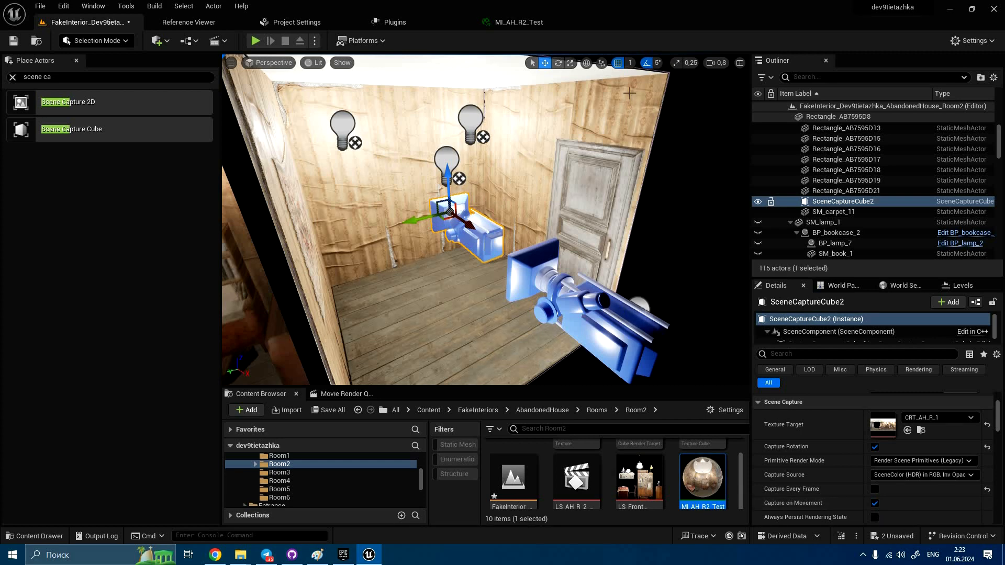
# Step: Set position grid snapping to 10 and try shifting the scene capture cube vertically
pyautogui.click(630, 63)
pyautogui.click(646, 118)
pyautogui.moveTo(449, 189)
pyautogui.mouseDown()
pyautogui.moveTo(448, 176)
pyautogui.moveTo(447, 191)
pyautogui.mouseUp()
pyautogui.scroll(3, 835, 474)
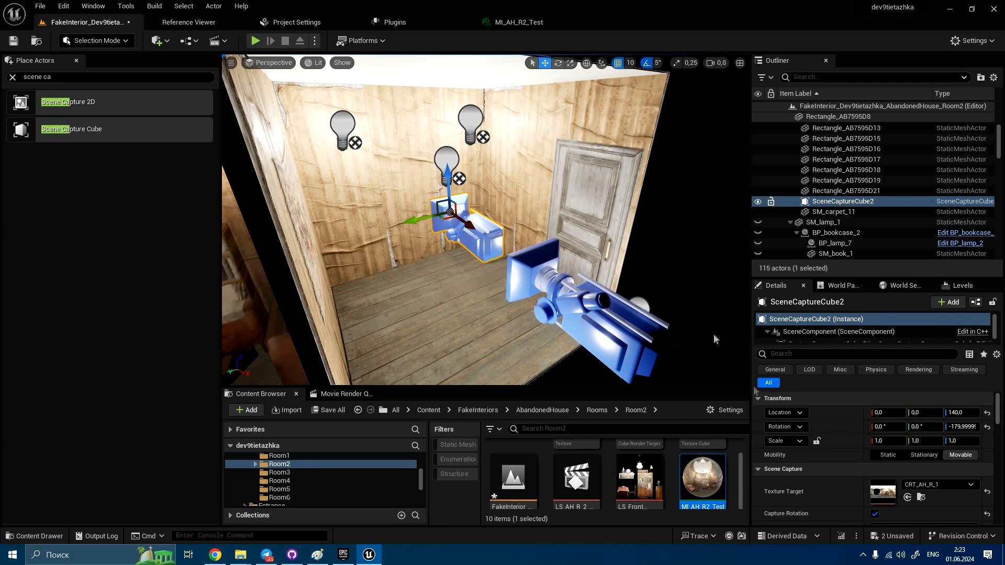
# Step: Check the capture cube's texture target and create a static texture from the CRT_AH_R_1 cube render target in Room2
pyautogui.click(922, 491)
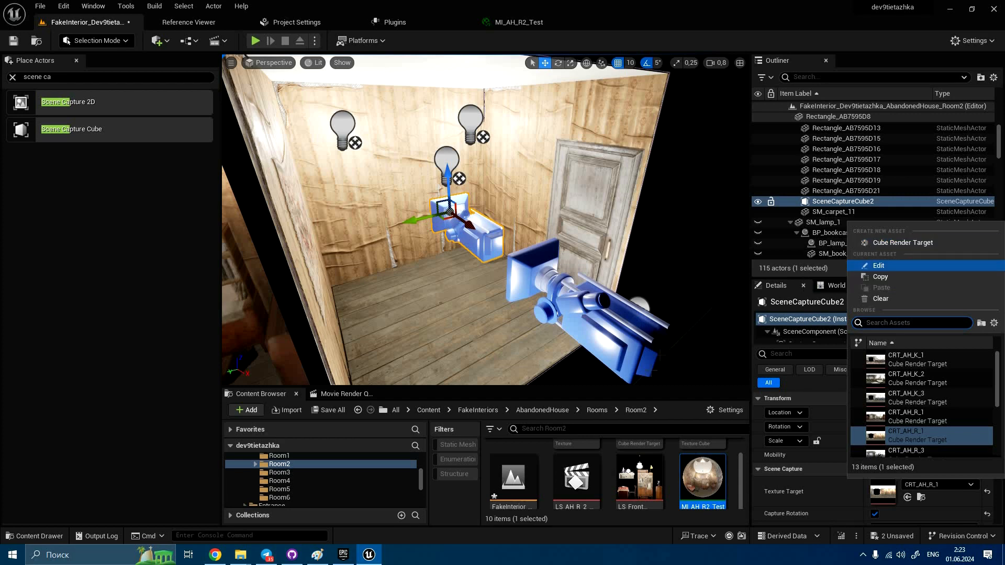
pyautogui.click(663, 236)
pyautogui.moveTo(662, 387); pyautogui.dragTo(662, 203)
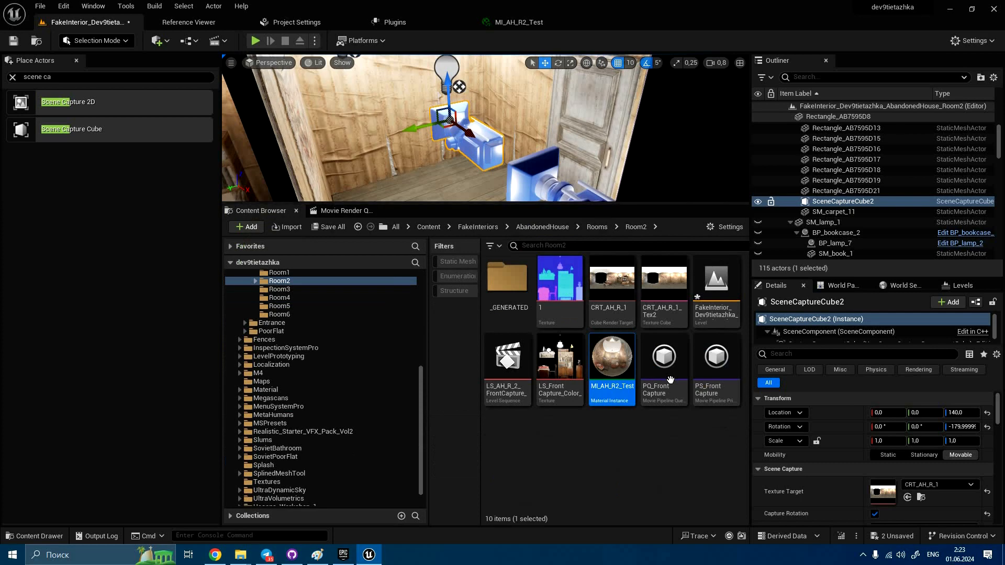
pyautogui.doubleClick(612, 308)
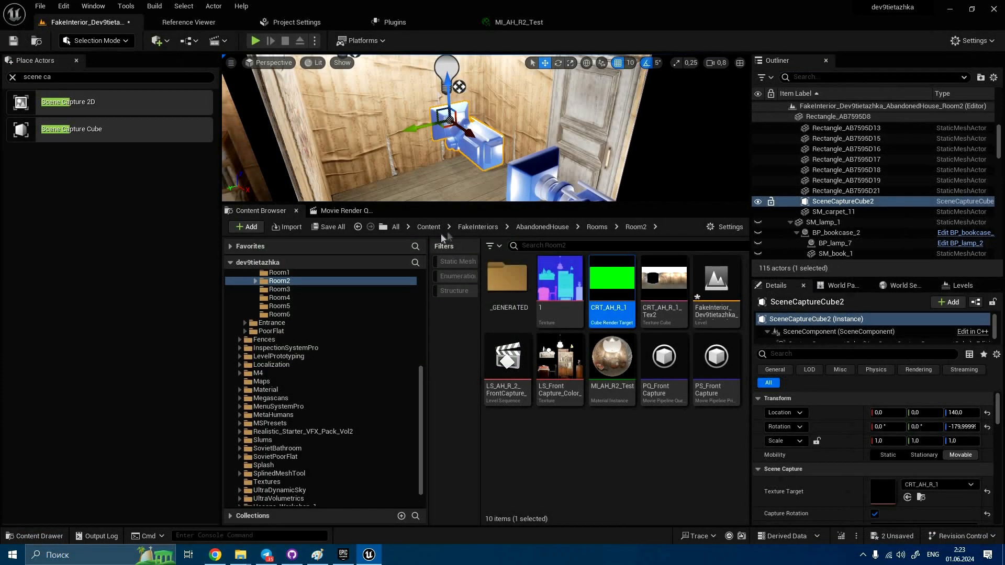
pyautogui.moveTo(619, 290)
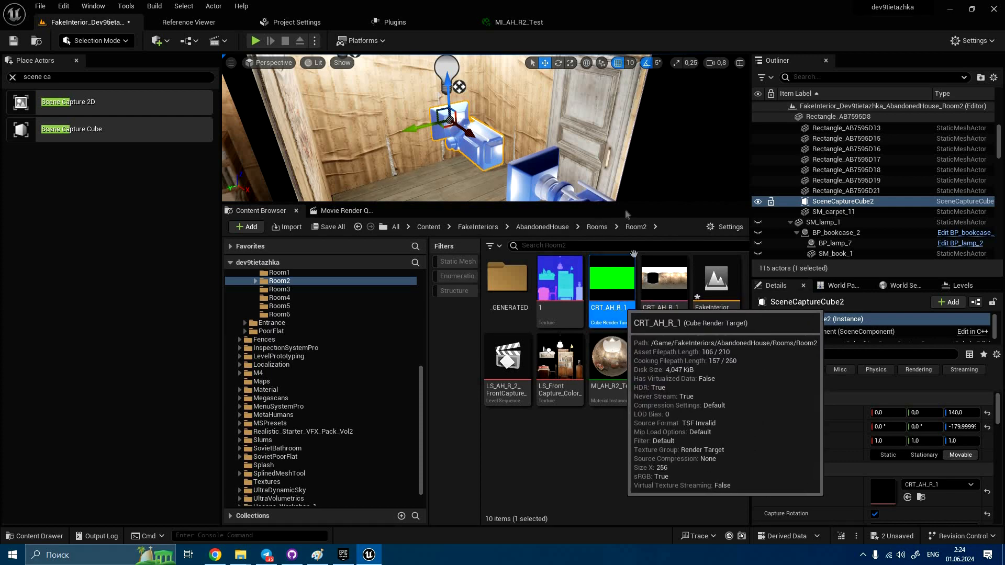
pyautogui.rightClick(622, 278)
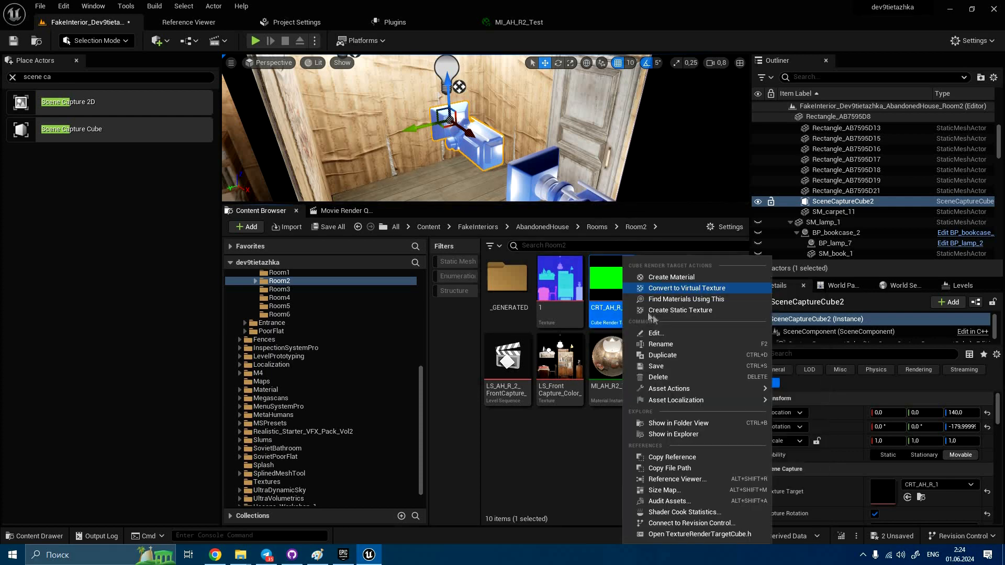
pyautogui.click(675, 310)
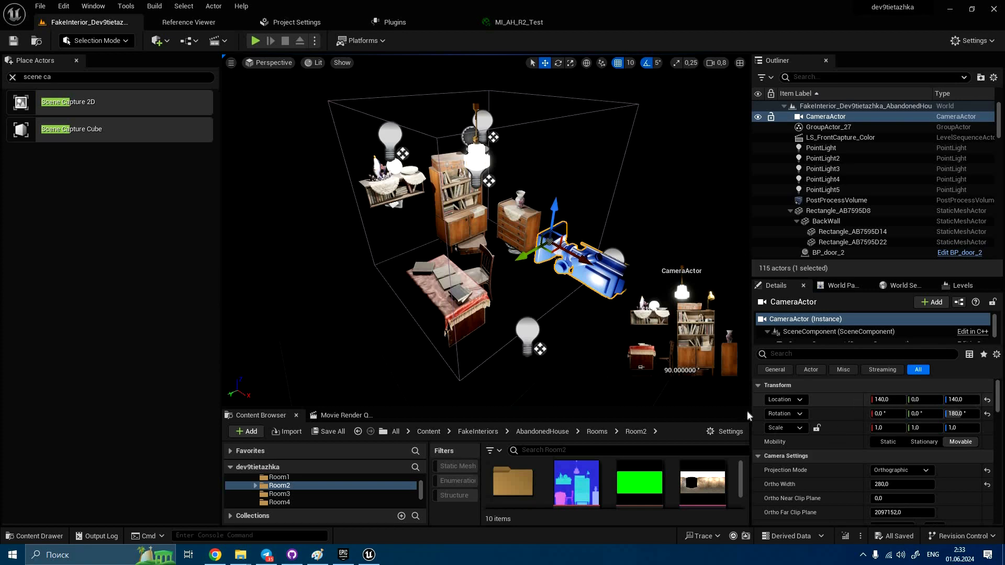
# Step: Add a level sequence saved as LS_AH_R_2_FrontCapture_Color_Test in the Room2 folder and shorten its playback range to one frame
pyautogui.moveTo(485, 230); pyautogui.dragTo(582, 222, button='right')
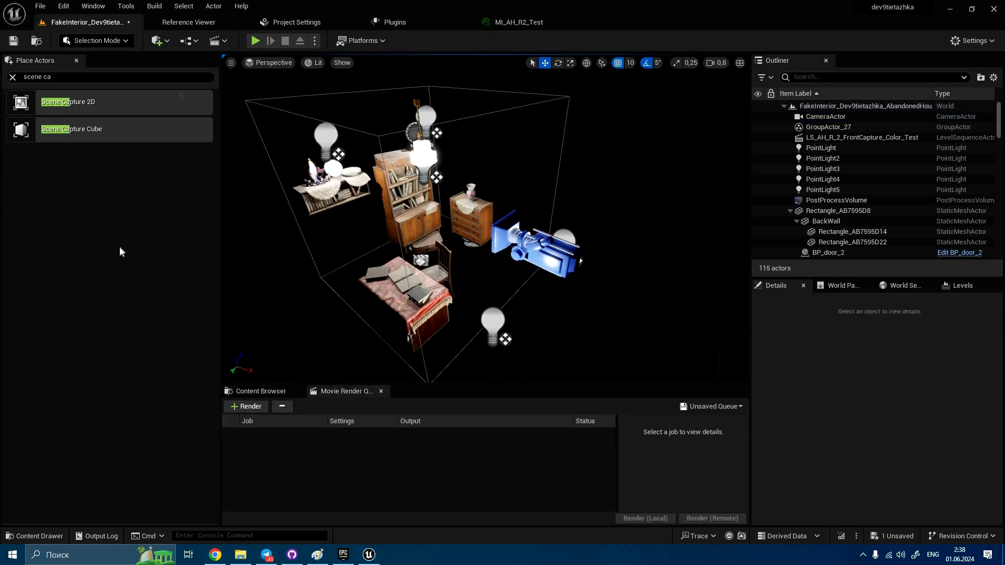
pyautogui.click(214, 42)
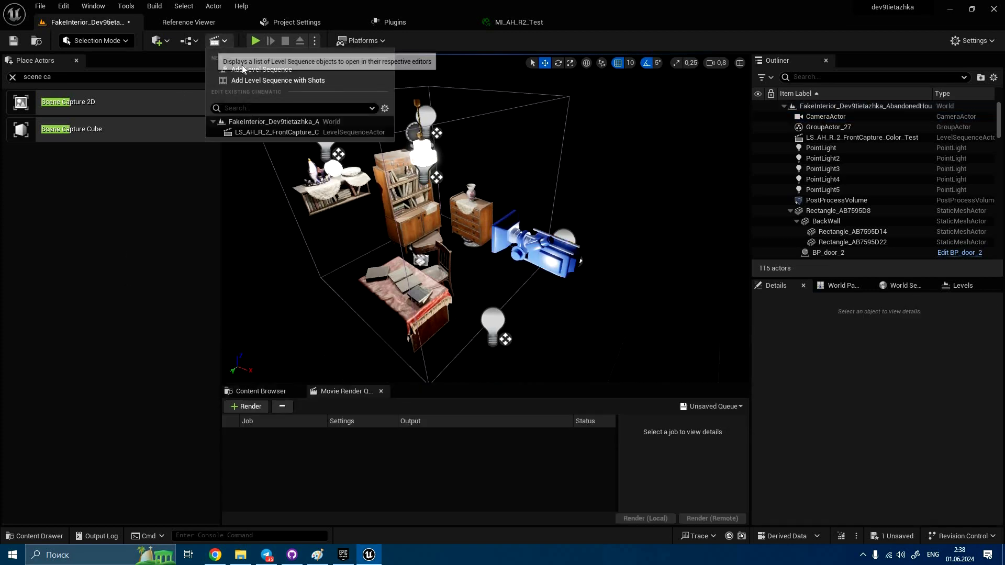
pyautogui.click(243, 69)
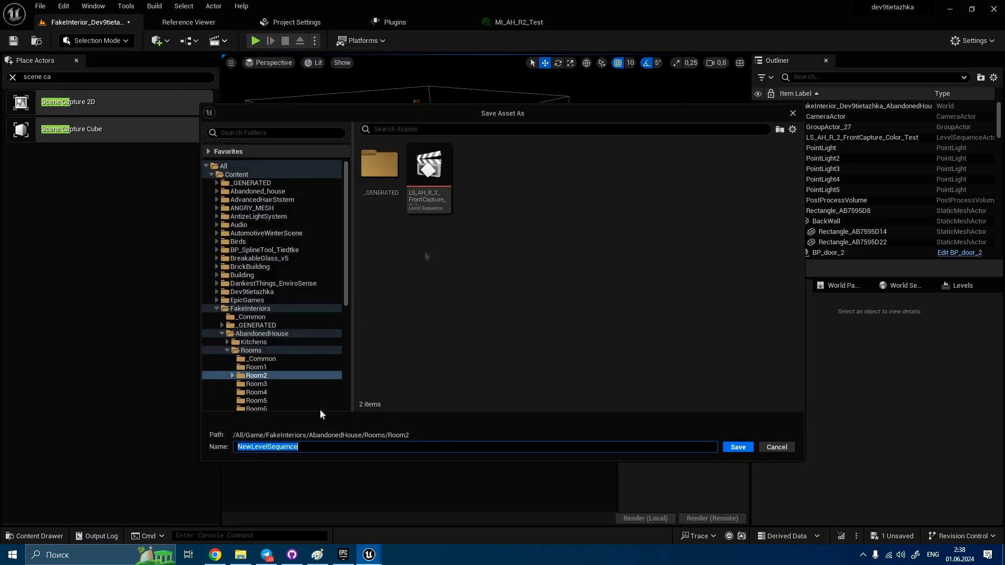
pyautogui.click(429, 173)
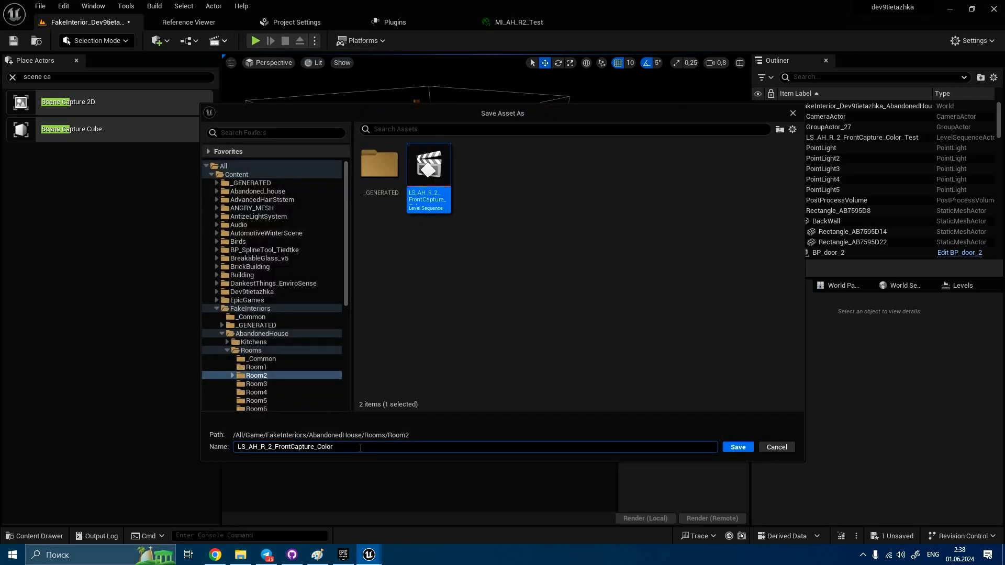
pyautogui.click(738, 447)
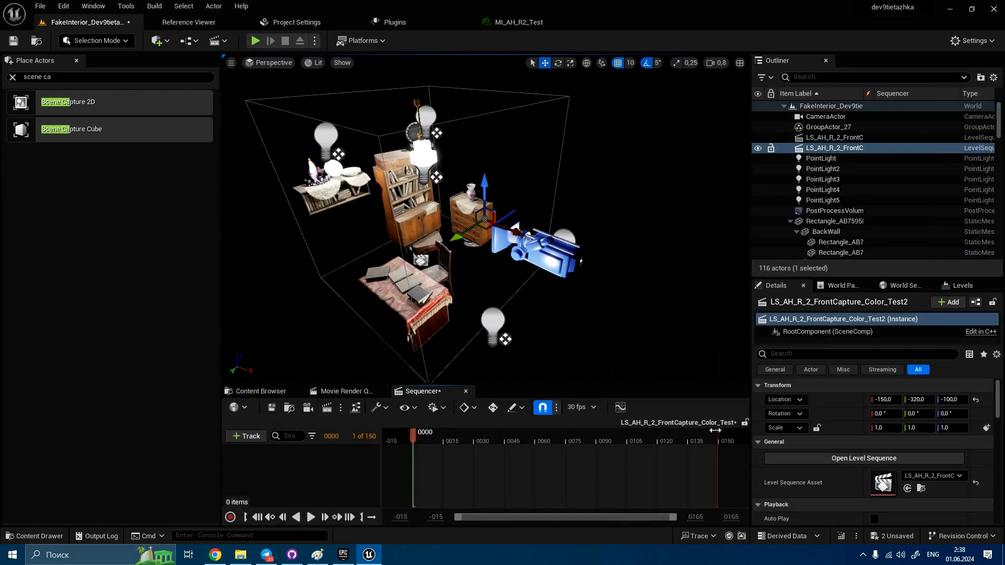
pyautogui.moveTo(715, 430); pyautogui.dragTo(414, 436)
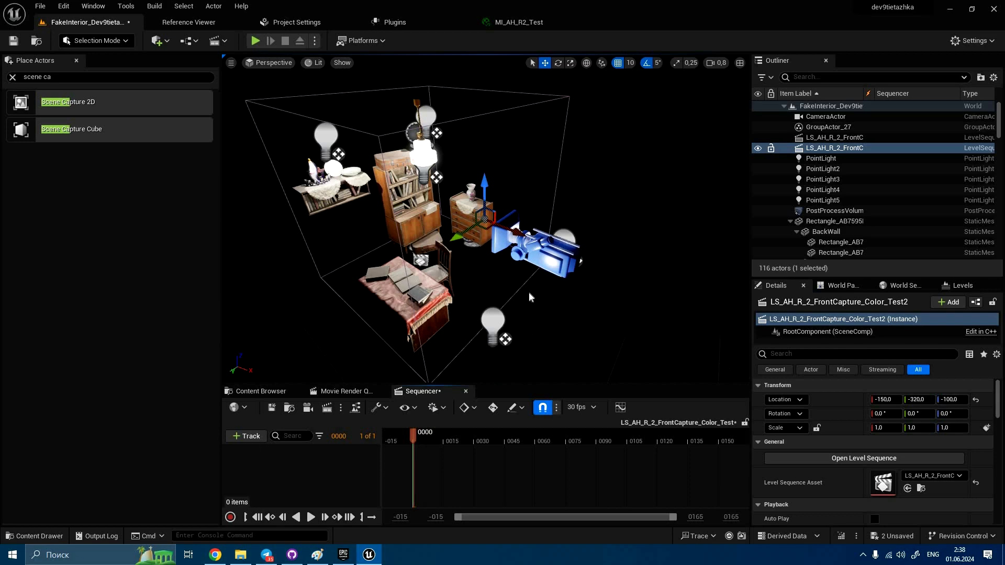
# Step: Add the room's CameraActor to the new level sequence and enlarge the sequence editor to show its tracks
pyautogui.click(544, 262)
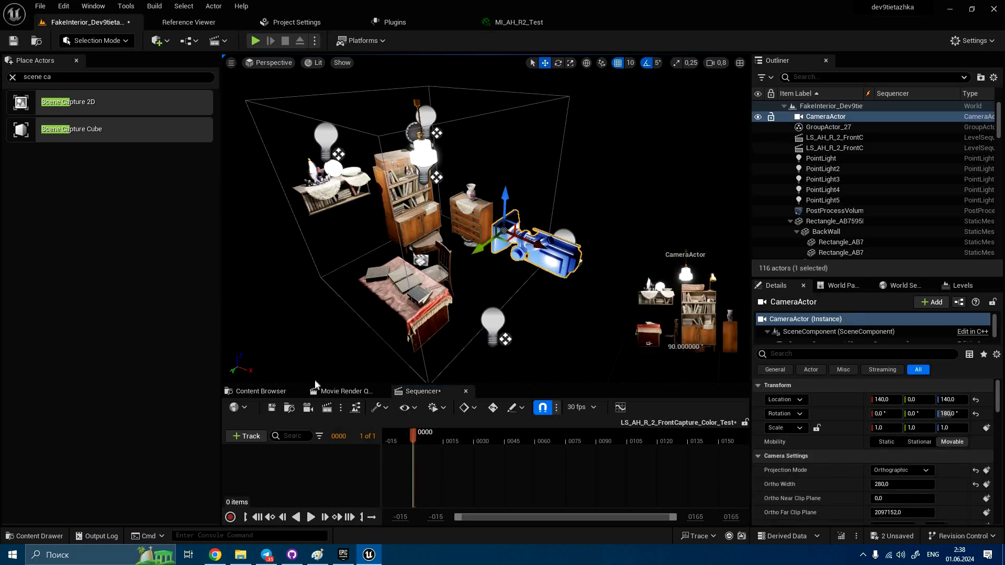
pyautogui.click(249, 438)
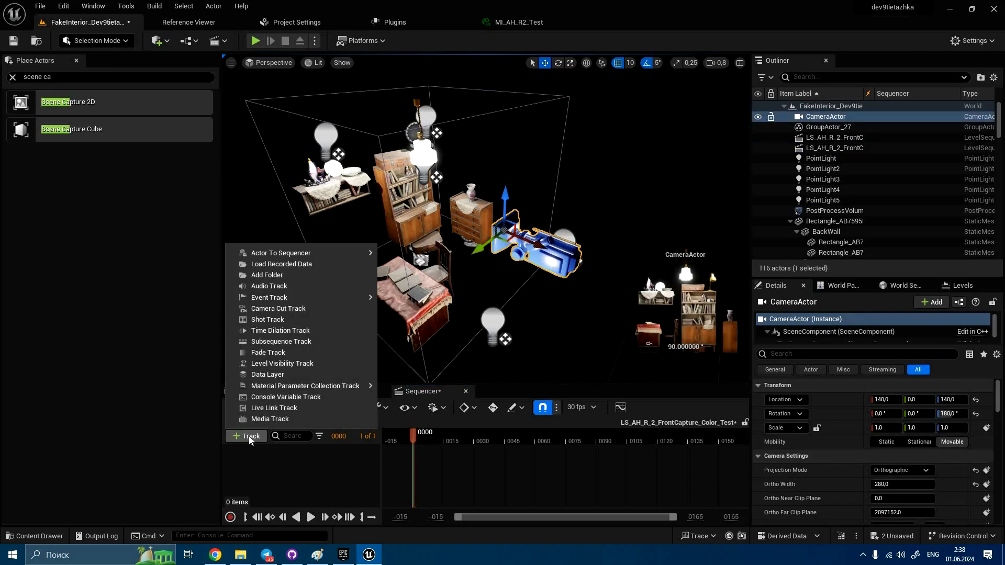
pyautogui.write('Cam')
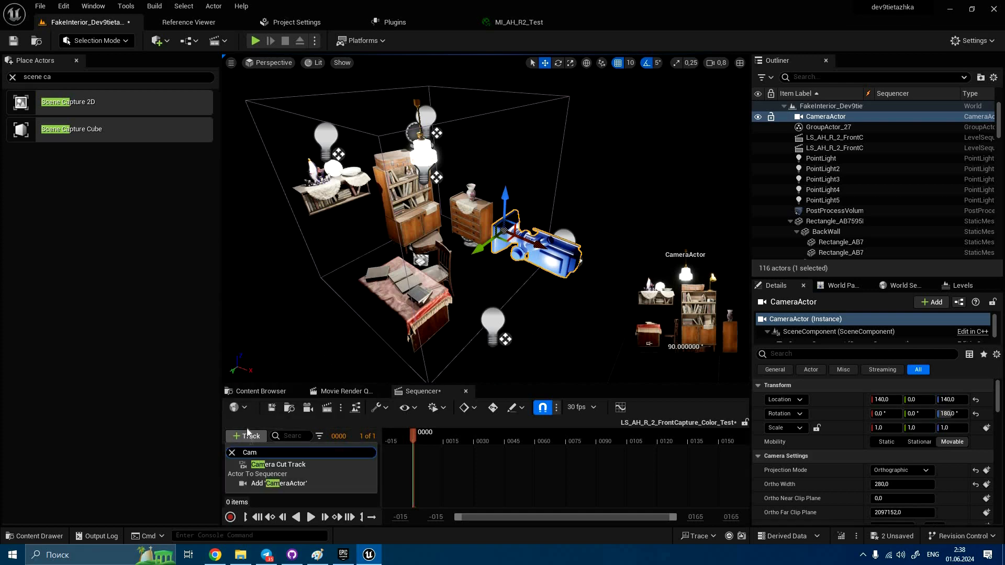
pyautogui.click(270, 483)
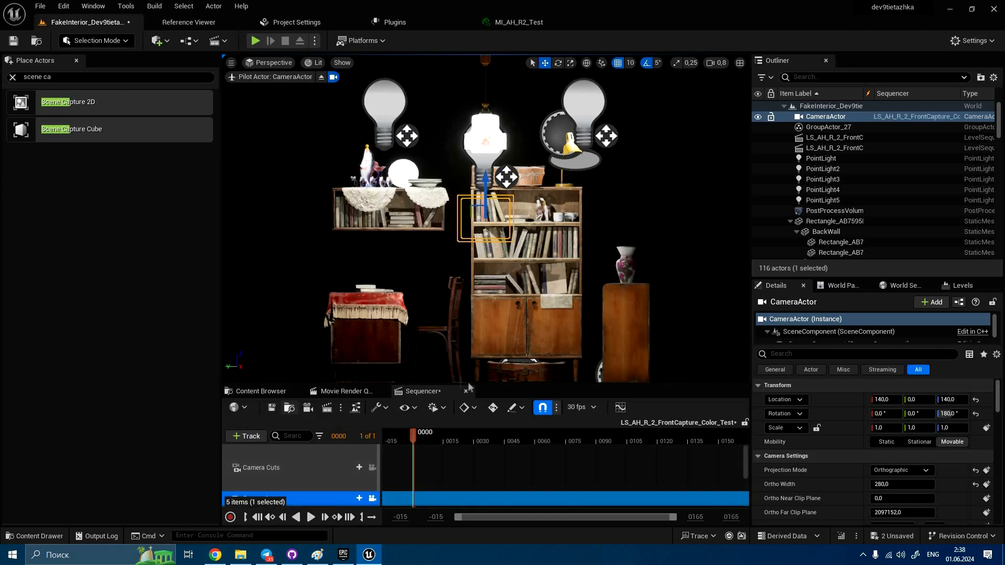
pyautogui.moveTo(493, 385); pyautogui.dragTo(493, 322)
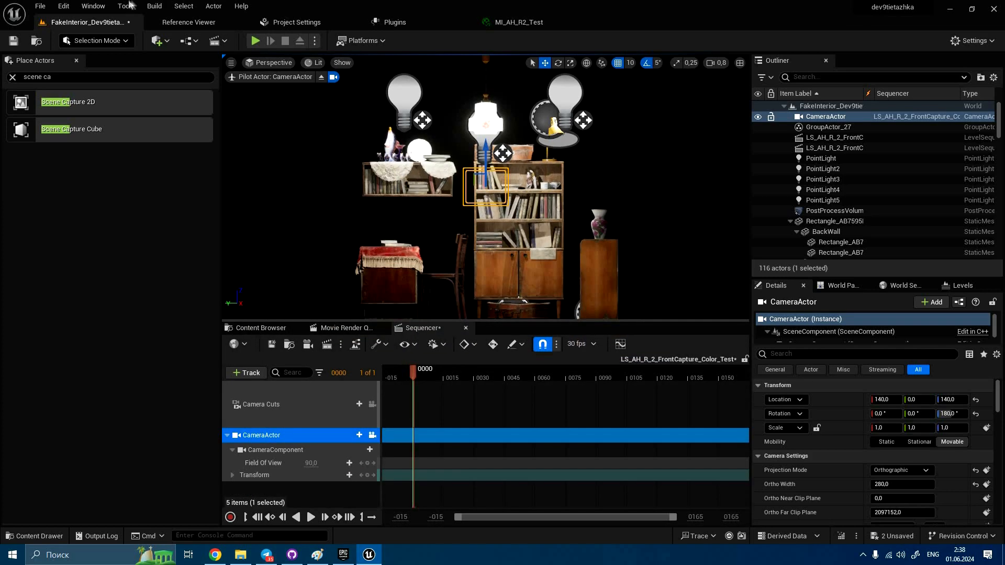
# Step: Add a render job for the LS_AH_R_2_FrontCapture_Color_Test sequence in Movie Render Queue and widen the queue area
pyautogui.click(103, 6)
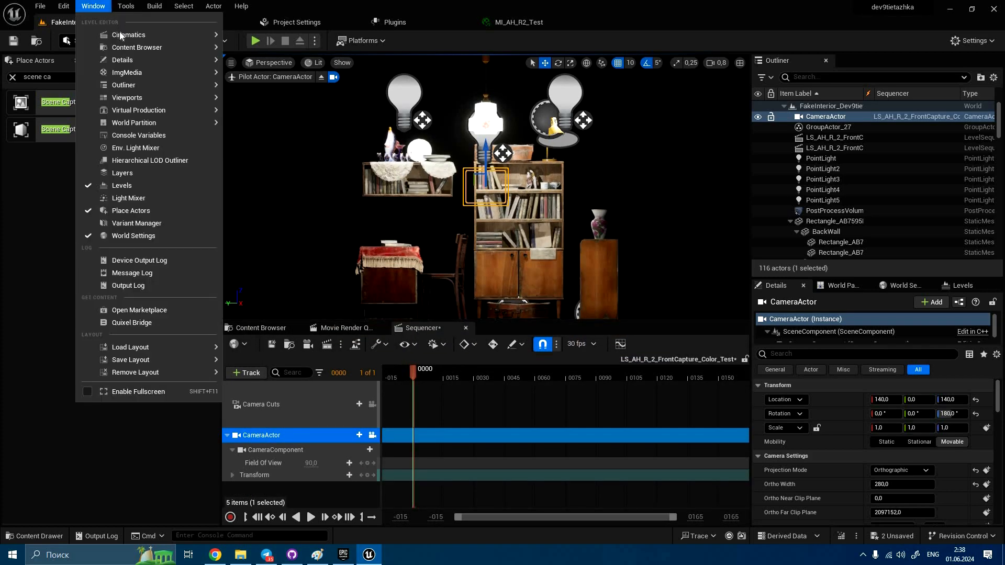
pyautogui.moveTo(120, 33)
pyautogui.click(283, 48)
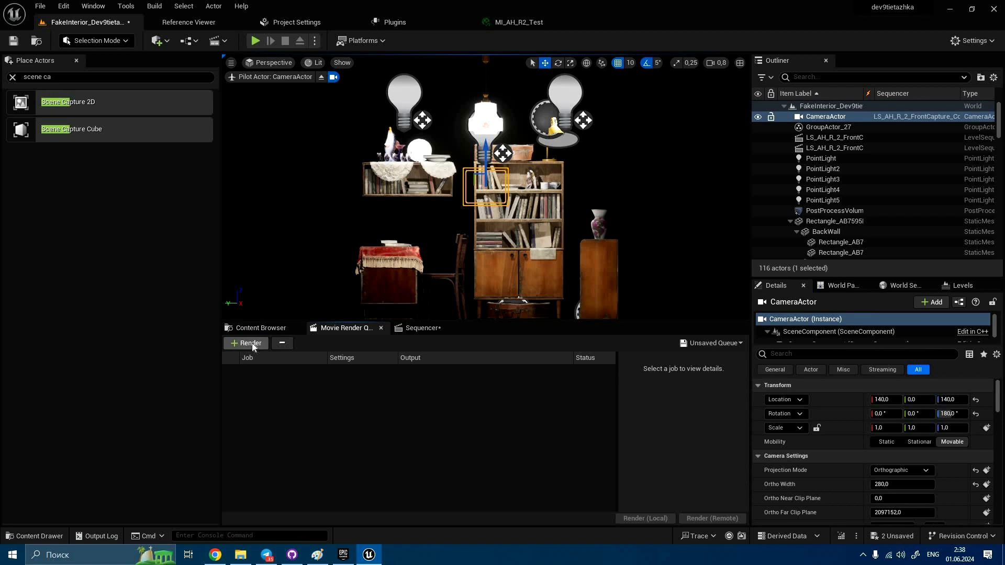
pyautogui.click(252, 345)
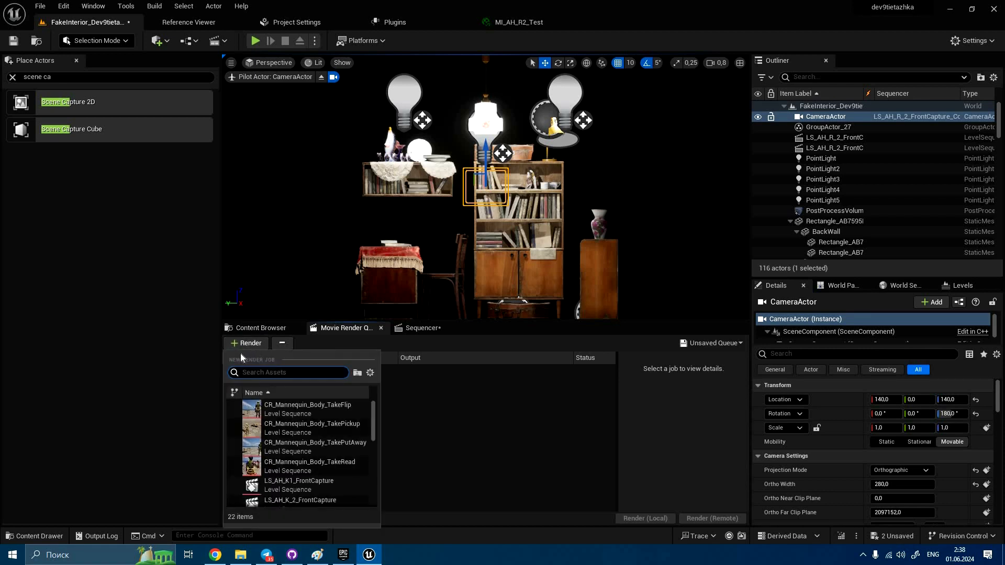
pyautogui.write('LS')
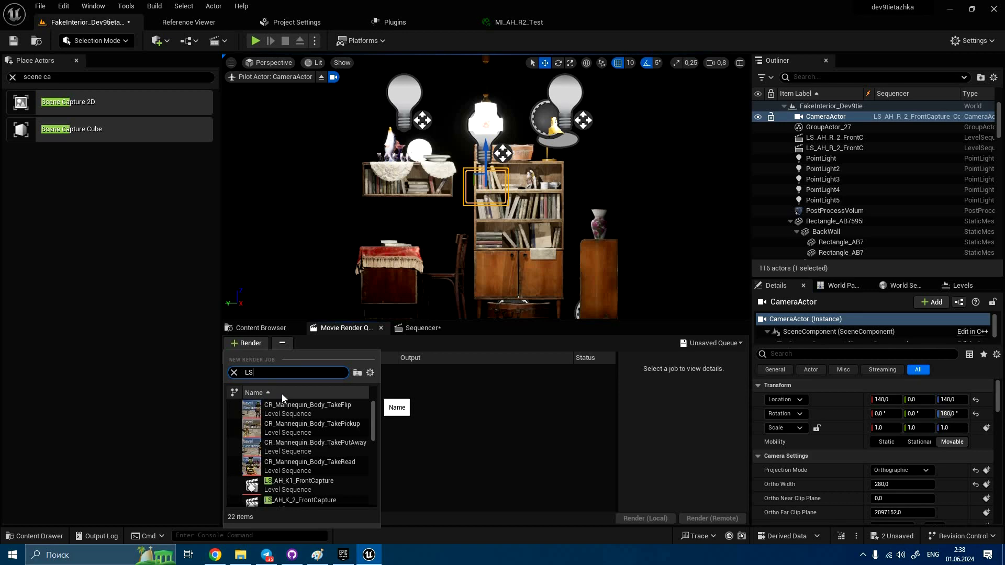
pyautogui.write('_A')
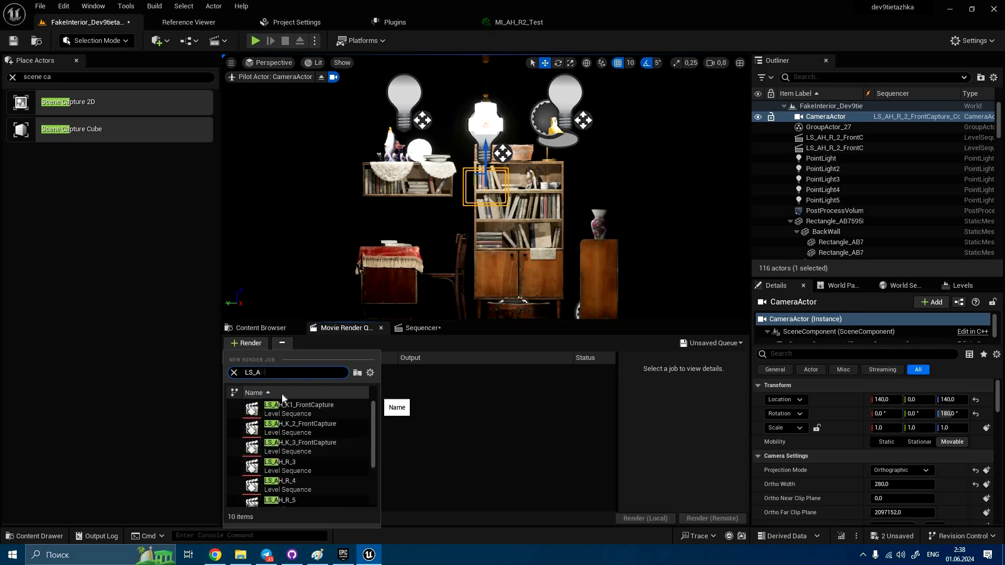
pyautogui.write('H_R_2')
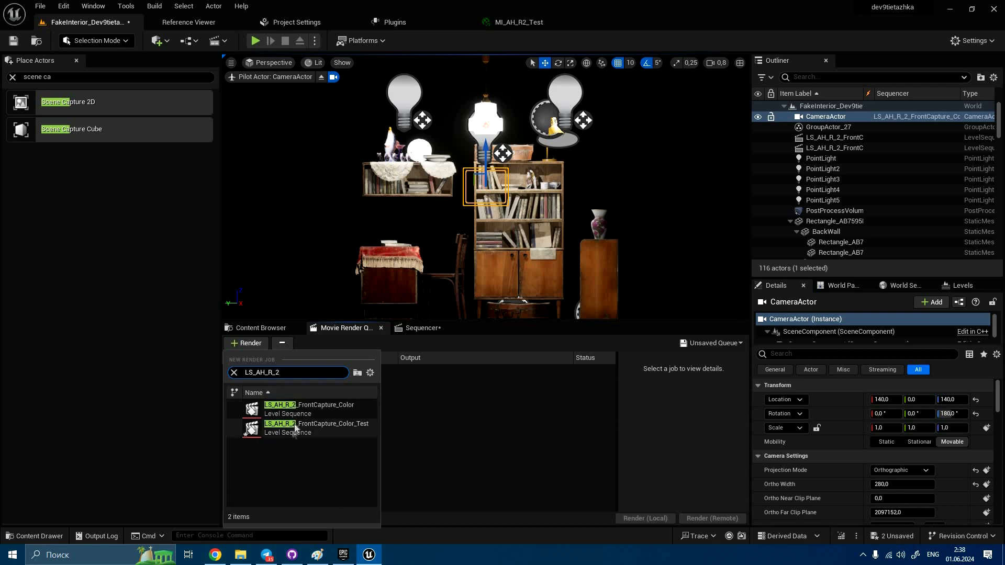
pyautogui.click(294, 425)
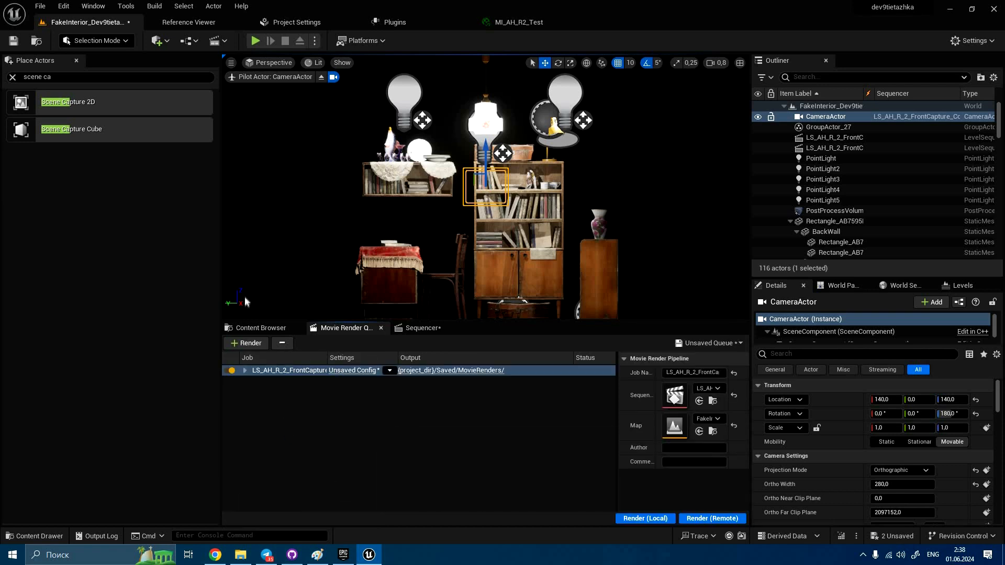
pyautogui.moveTo(221, 250); pyautogui.dragTo(161, 243)
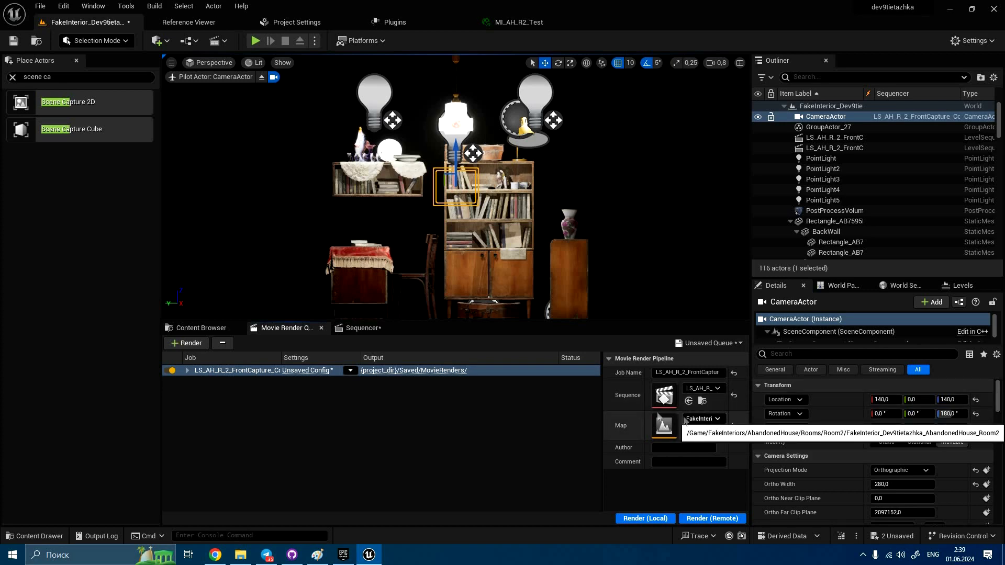
# Step: Replace the job's .jpg Sequence export with .exr Sequence [16bit] in its render configuration
pyautogui.click(292, 372)
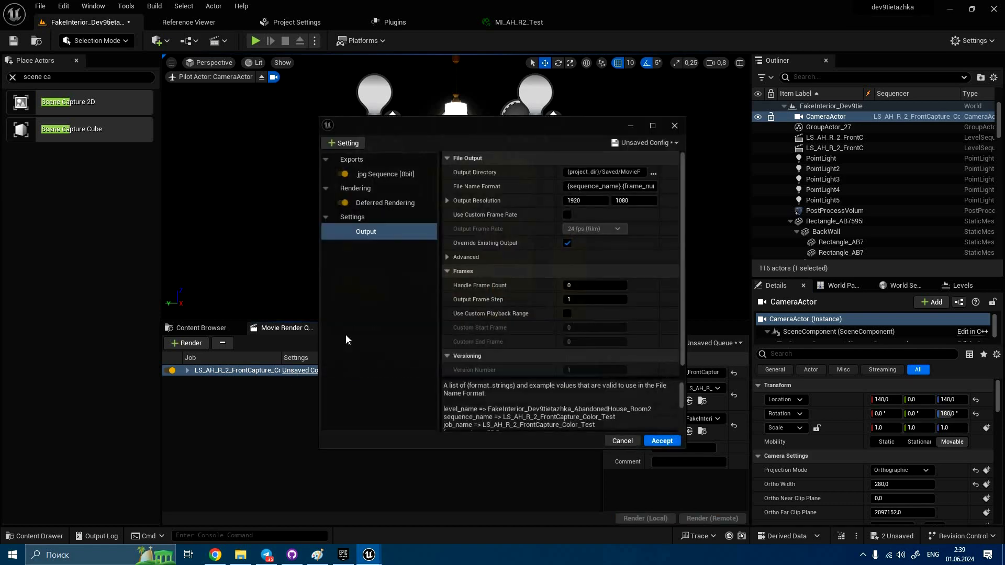
pyautogui.click(388, 176)
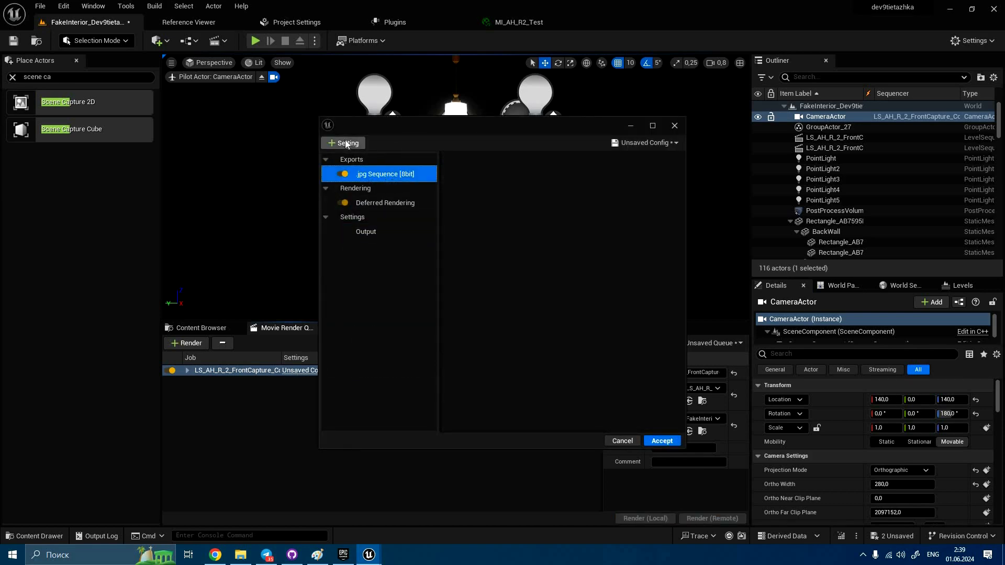
pyautogui.click(377, 142)
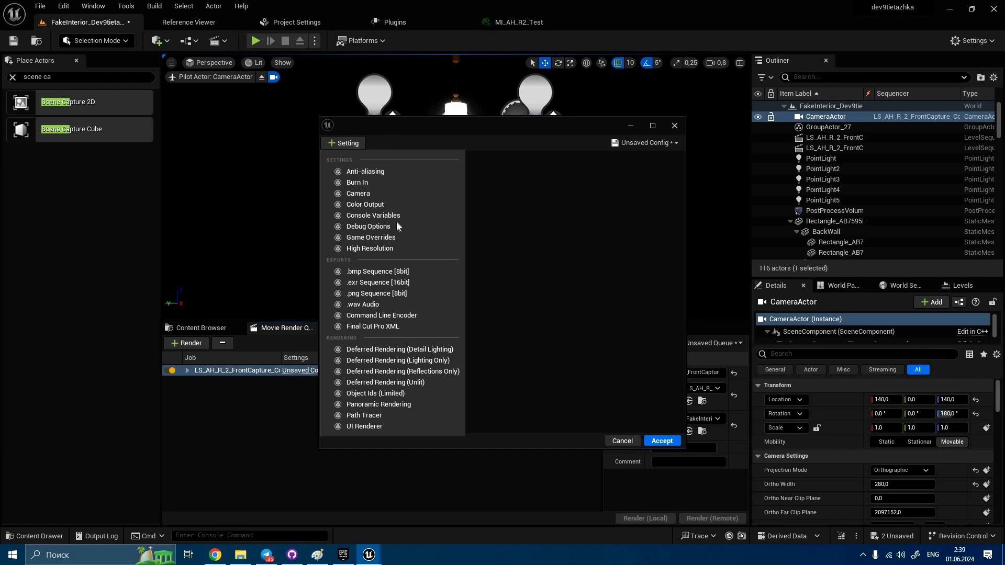
pyautogui.click(410, 287)
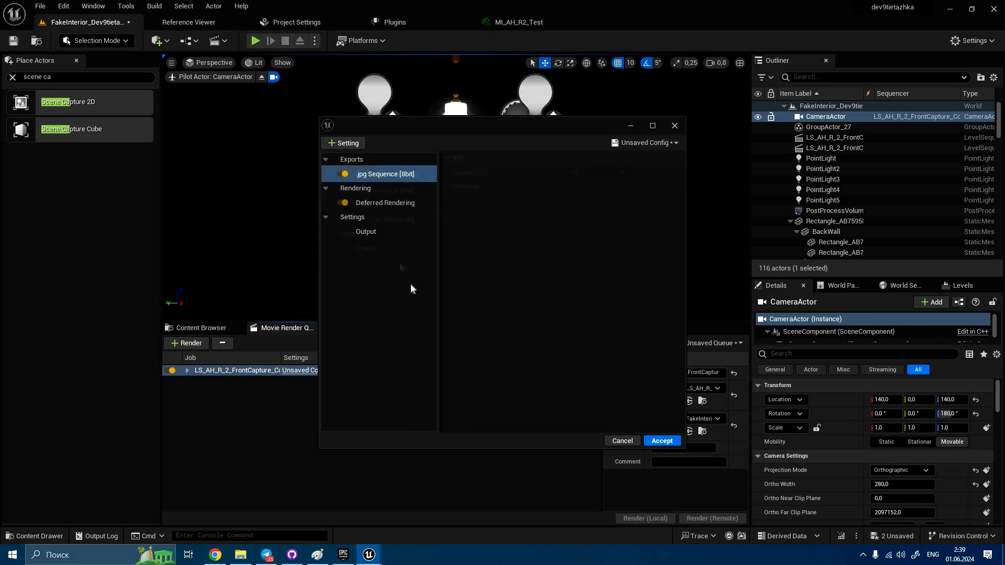
pyautogui.click(381, 193)
pyautogui.press('Delete')
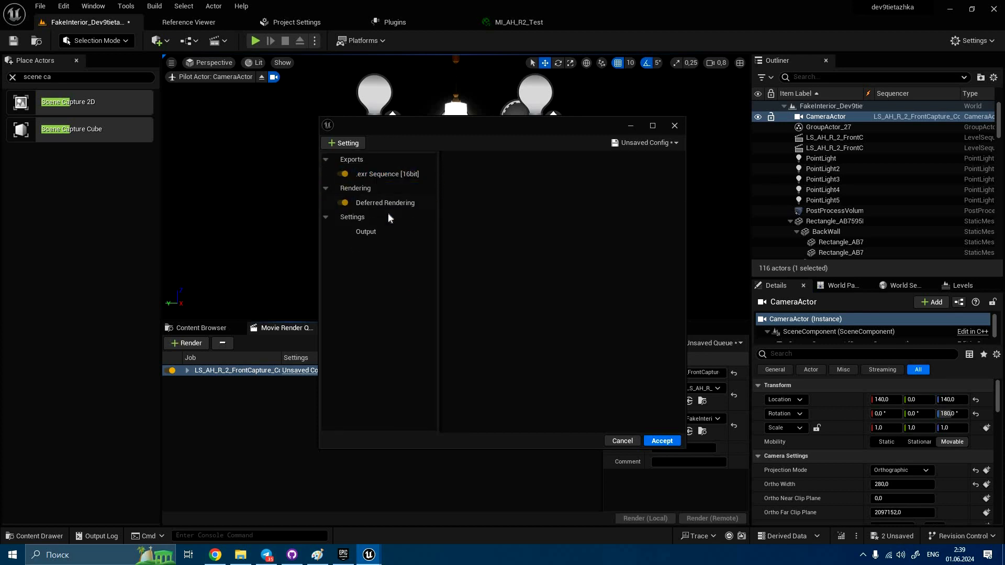
# Step: Set the output resolution of the render configuration to 512 by 512
pyautogui.click(389, 205)
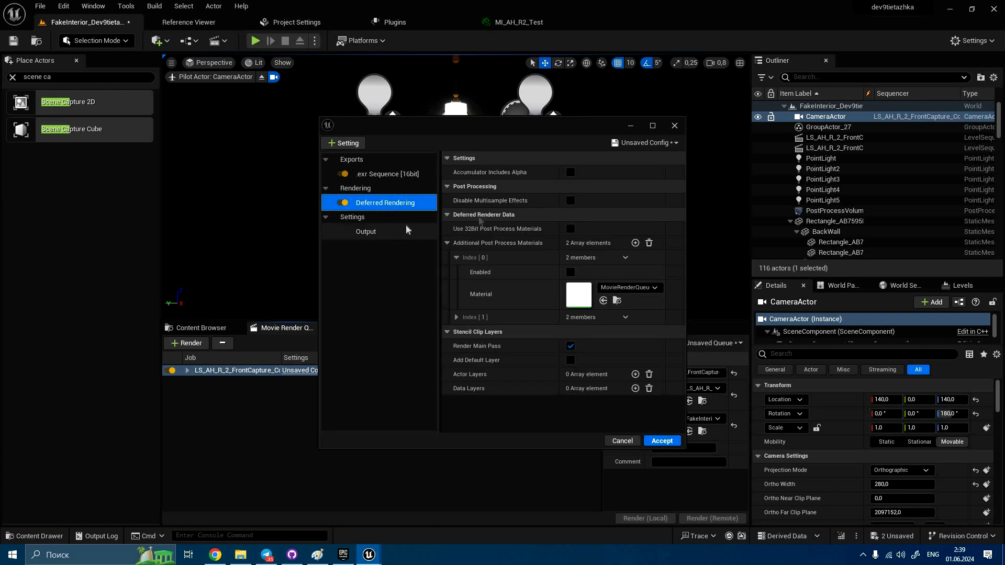
pyautogui.click(378, 233)
pyautogui.click(578, 200)
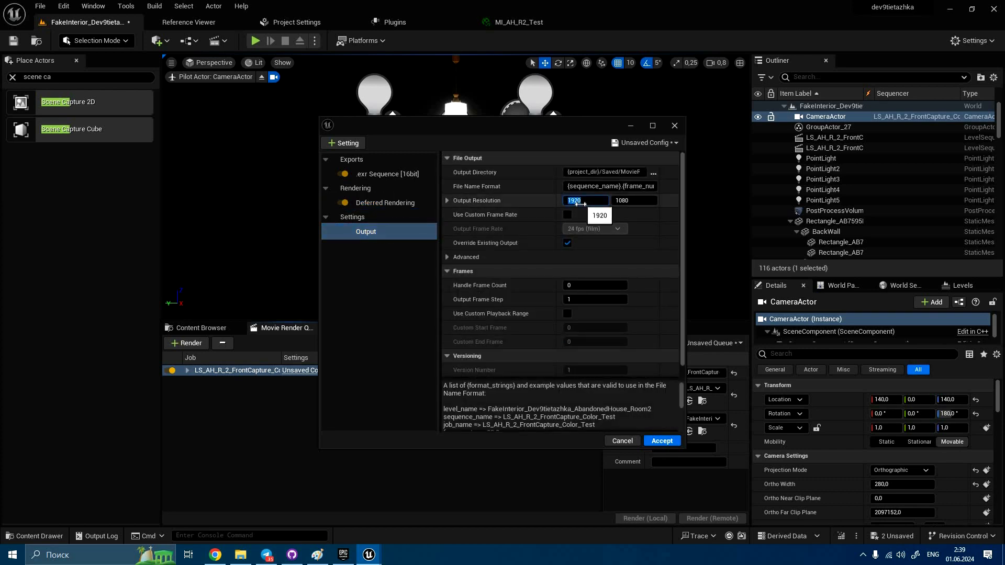
pyautogui.write('512')
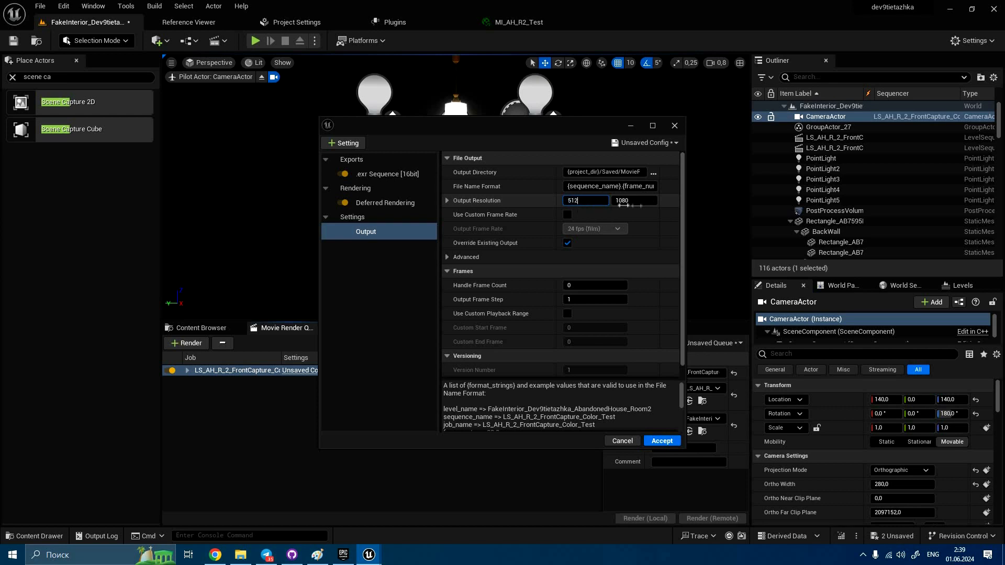
pyautogui.press('Return')
pyautogui.click(639, 201)
pyautogui.write('521')
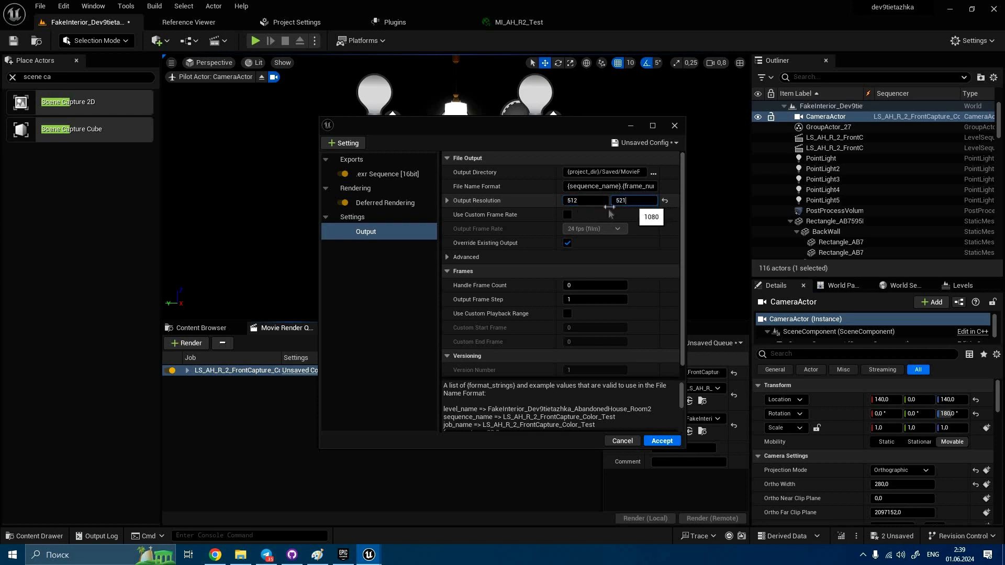
pyautogui.press('Return')
pyautogui.click(634, 199)
pyautogui.write('5')
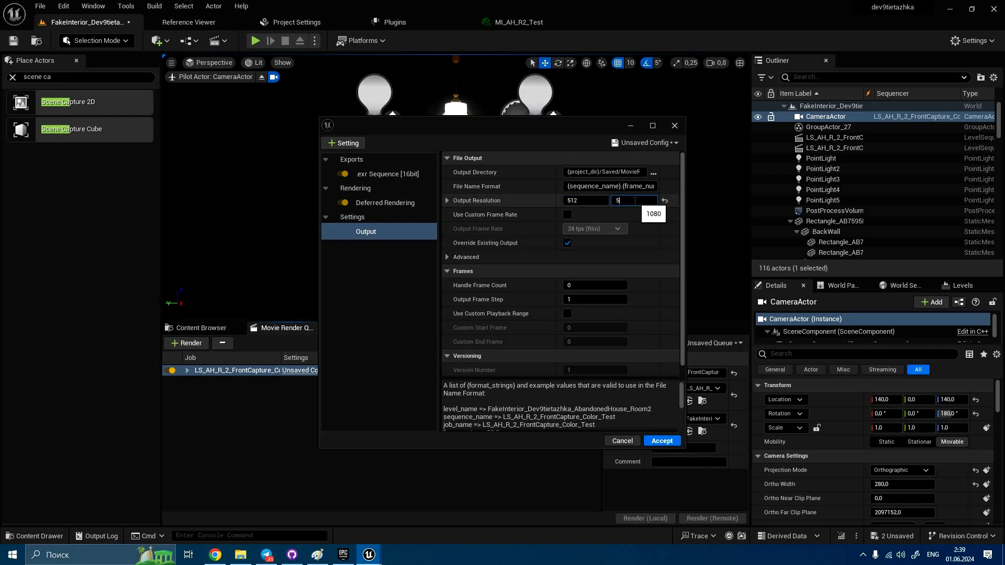
pyautogui.write('12')
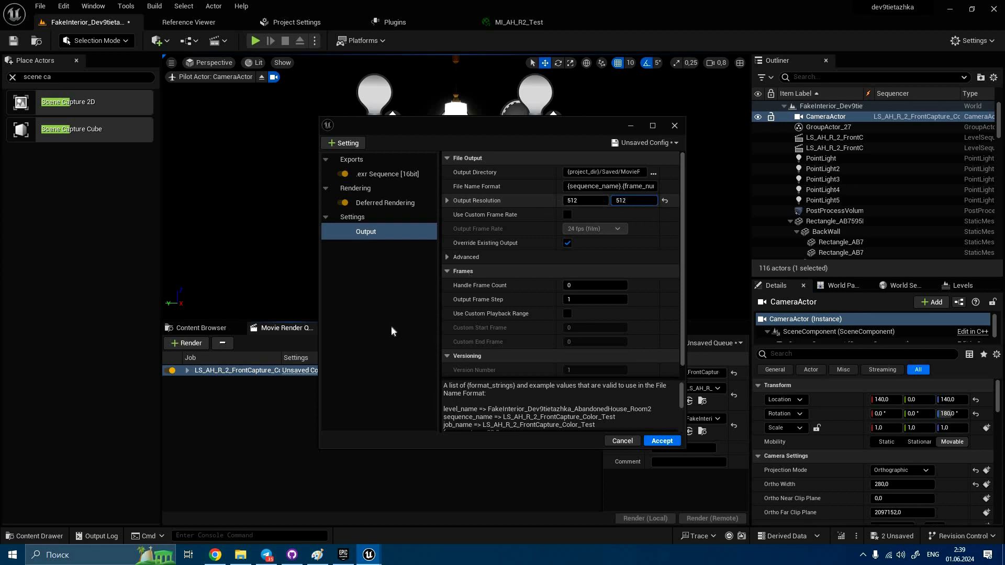
# Step: Add an Anti-aliasing setting to the render configuration and override the method with Fast Approximate Anti-Aliasing (FXAA)
pyautogui.click(392, 226)
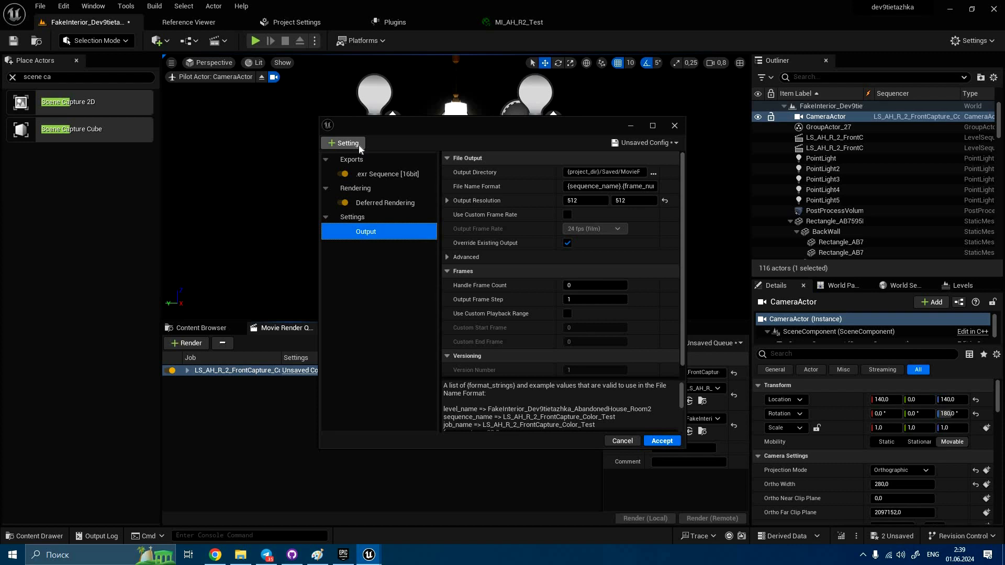
pyautogui.click(359, 145)
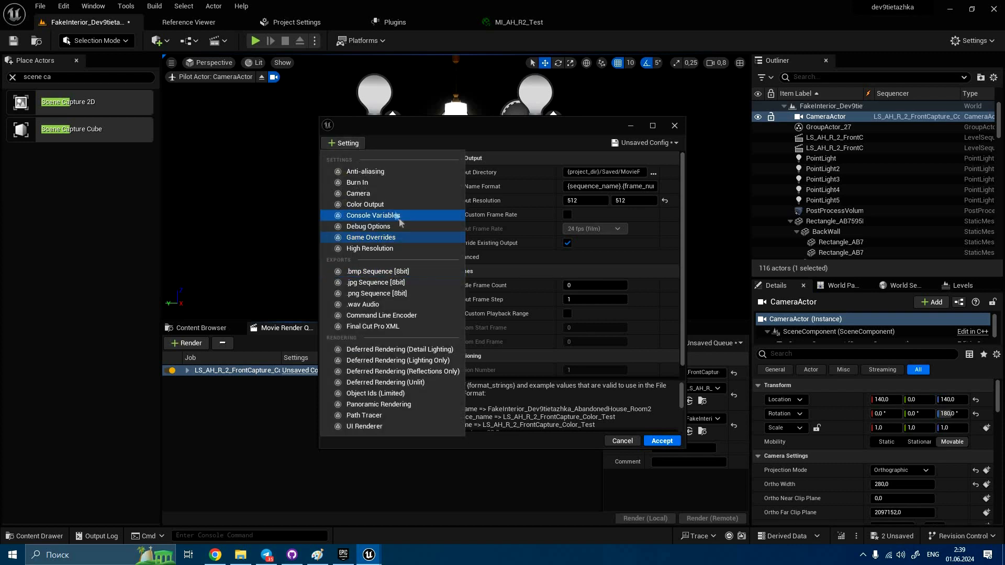
pyautogui.click(398, 171)
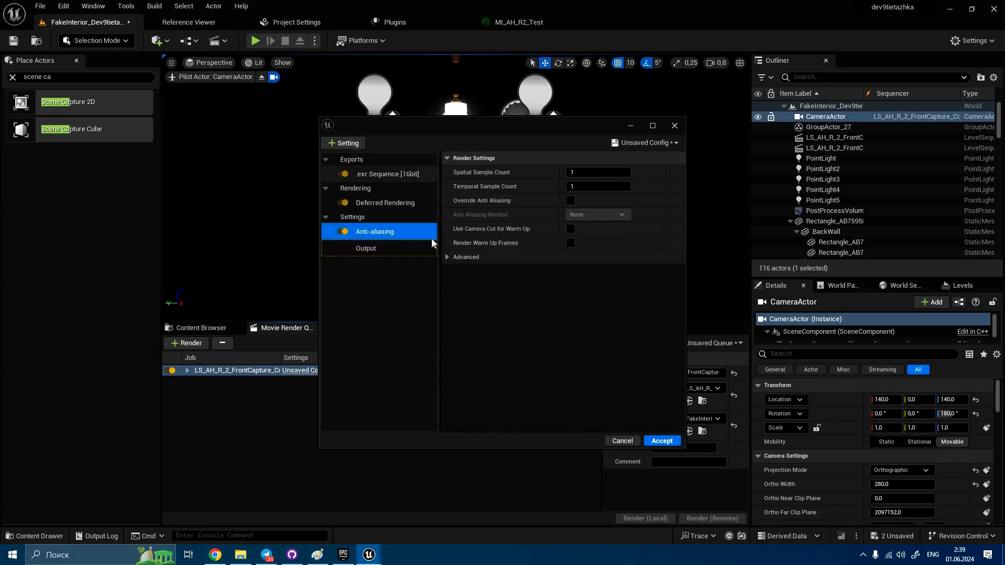
pyautogui.click(571, 200)
pyautogui.click(596, 215)
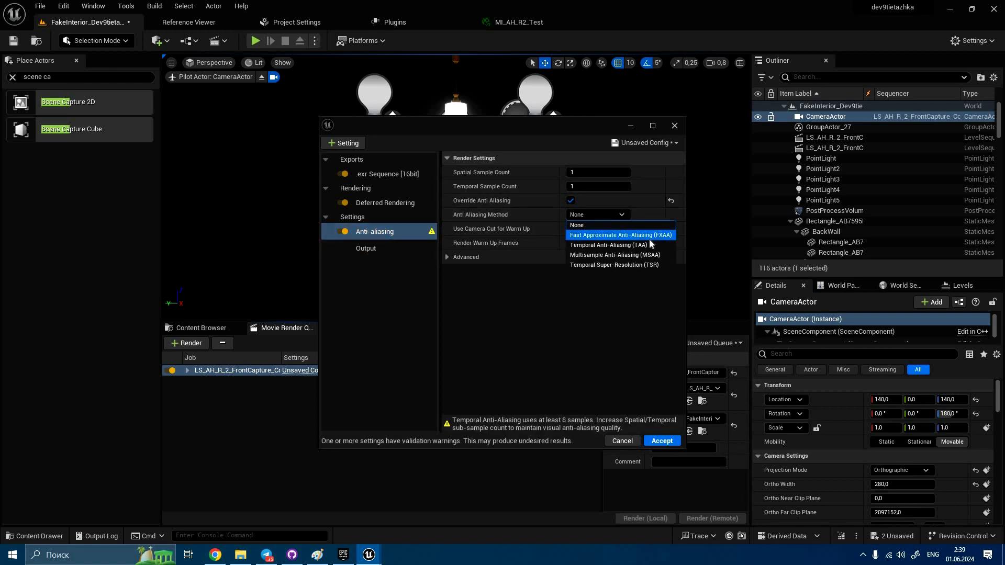
pyautogui.click(650, 236)
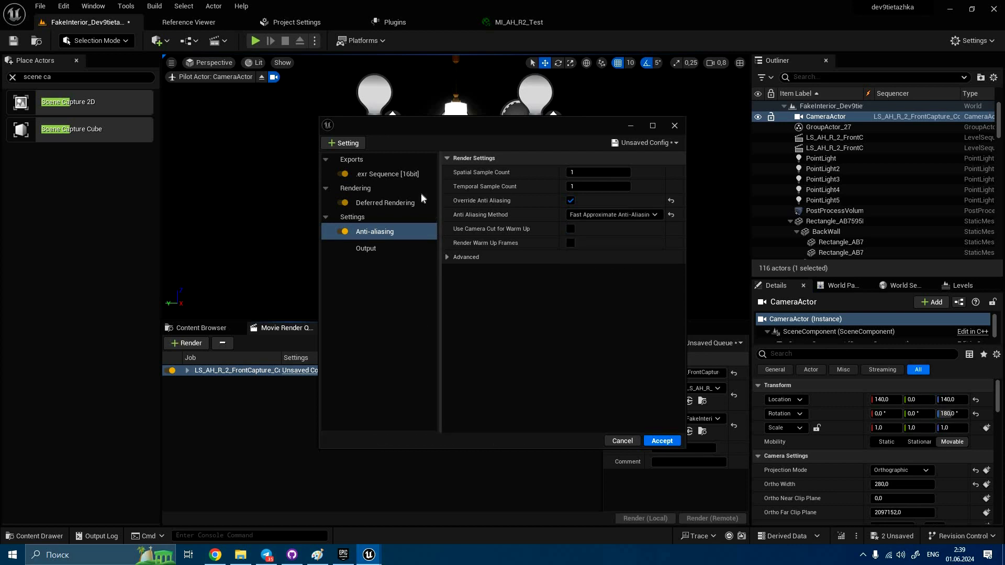
# Step: Check the Deferred Rendering options, accept the render configuration and render the queued job locally
pyautogui.click(419, 203)
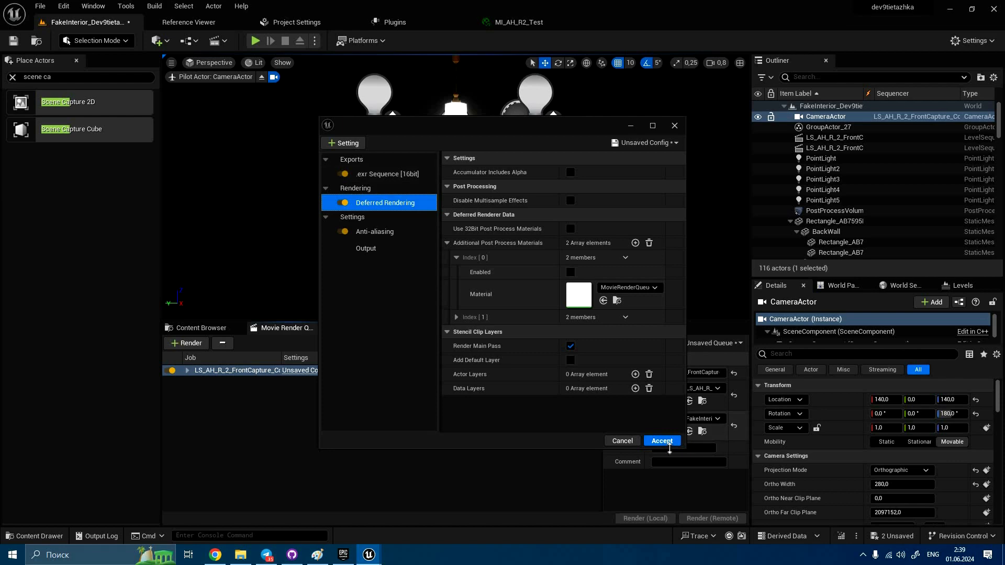
pyautogui.click(662, 441)
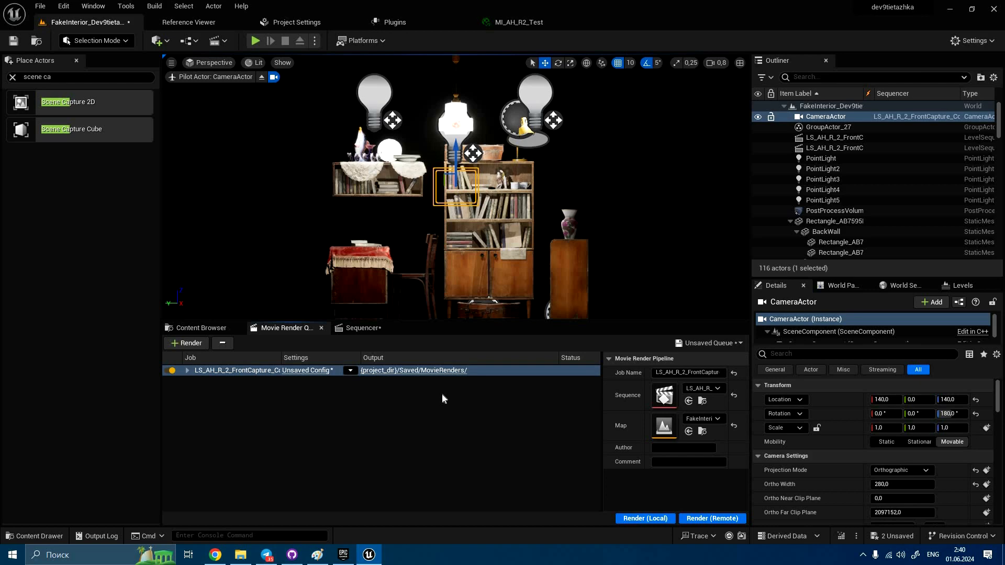
pyautogui.click(651, 521)
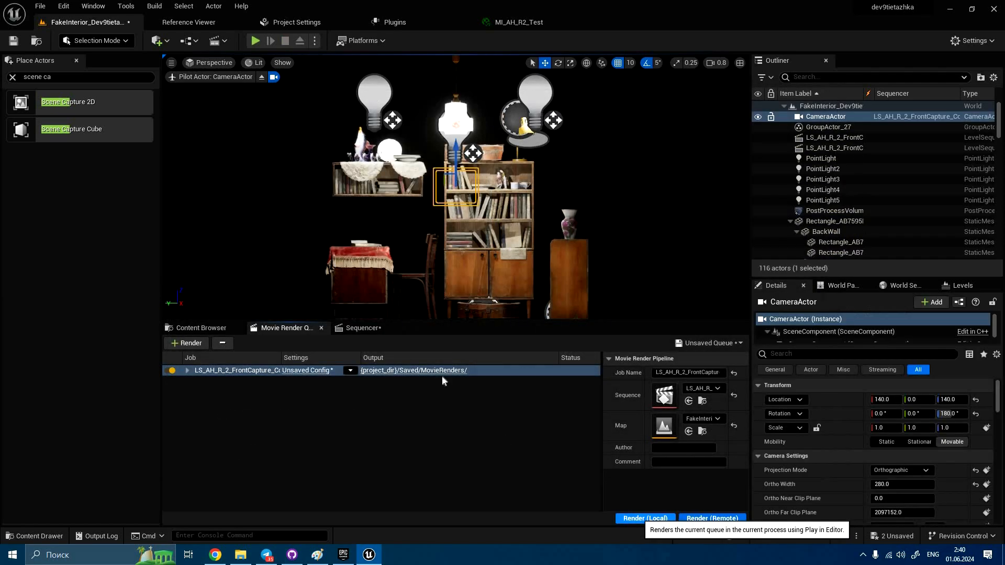
# Step: Import the rendered LS_AH_R_2_FrontCapture_Color_Test.0000.exr from MovieRenders into the Room2 folder and open the resulting texture
pyautogui.click(201, 328)
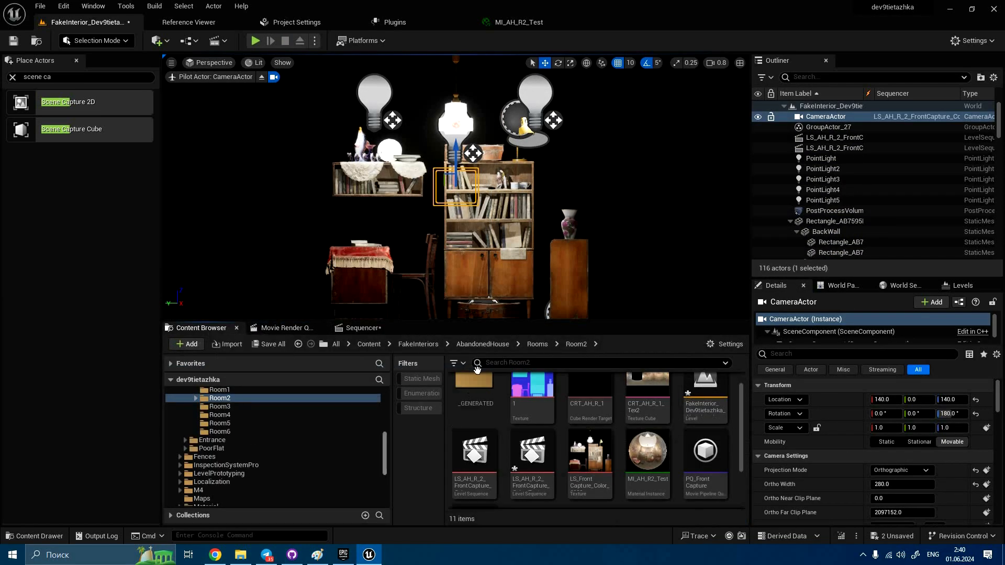
pyautogui.moveTo(526, 321); pyautogui.dragTo(461, 256)
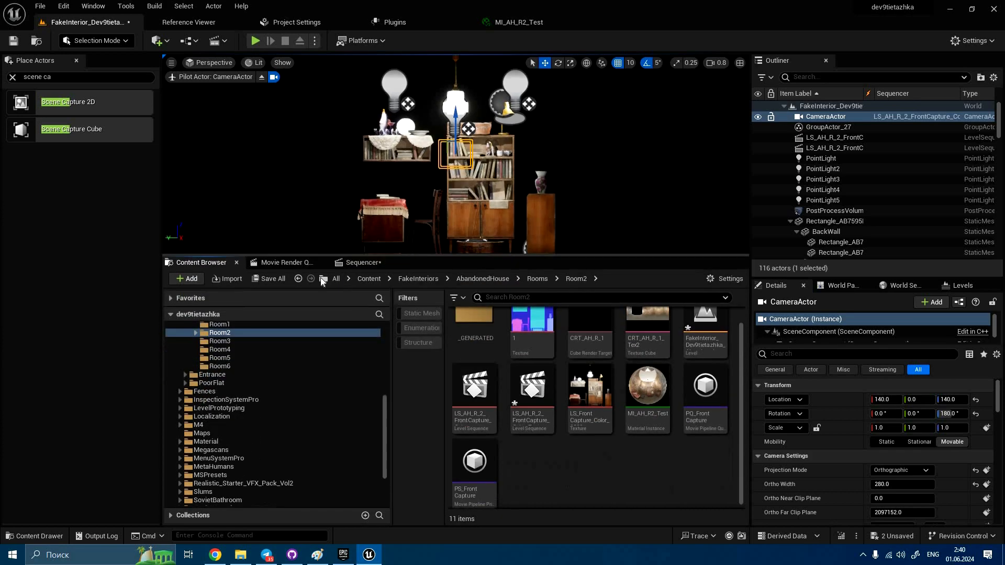
pyautogui.click(227, 279)
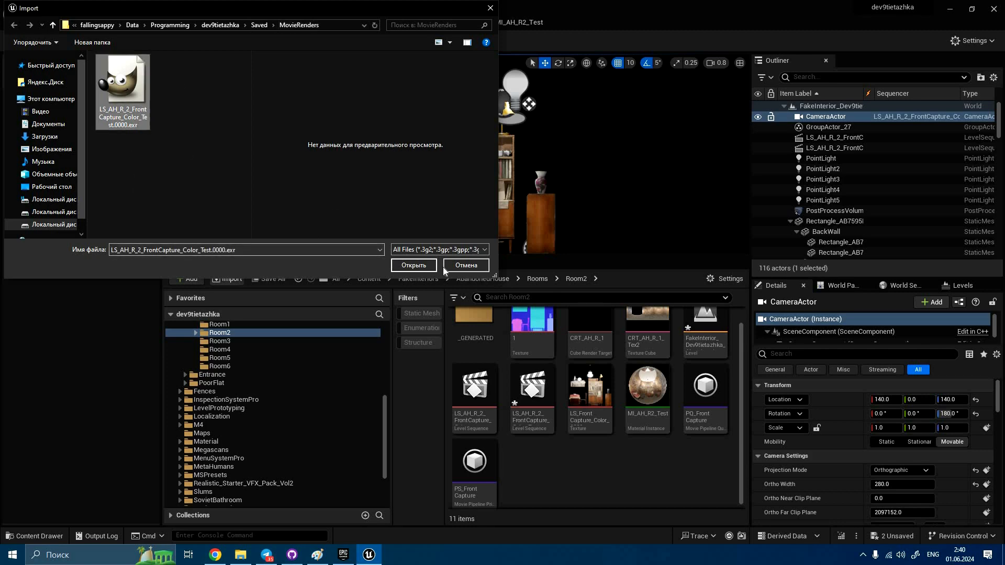
pyautogui.click(413, 265)
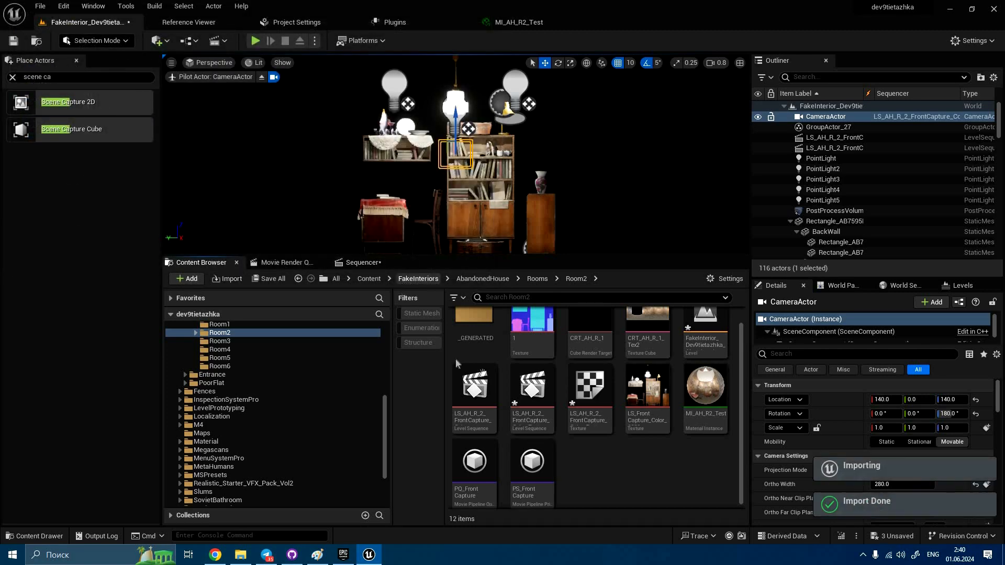
pyautogui.doubleClick(580, 401)
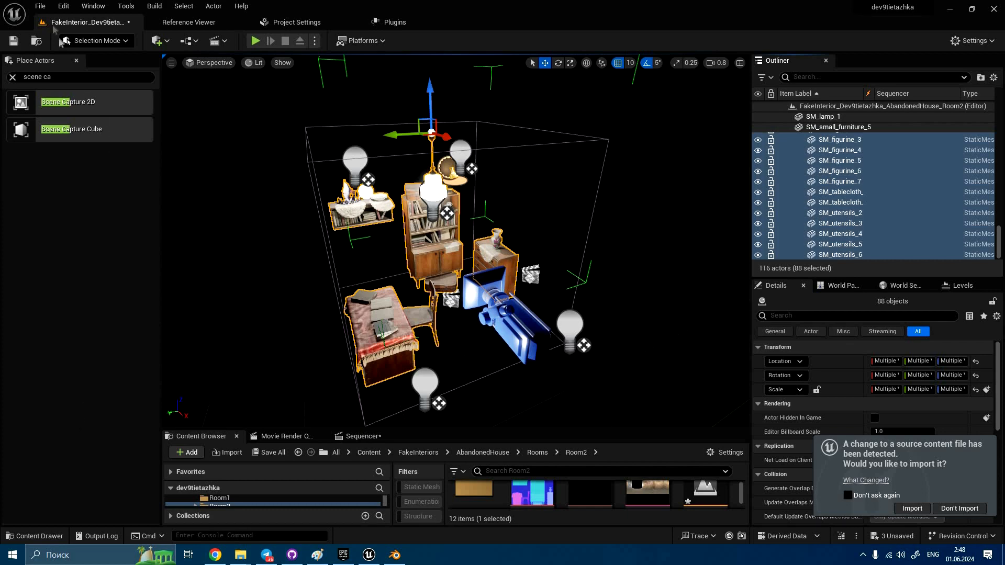
# Step: Export the selected furniture as FBX, overwriting FakeInterior_Dev9tietazhka_AbandonedHouse_Room2.fbx in the Room2 folder and keeping the default FBX export options
pyautogui.click(41, 6)
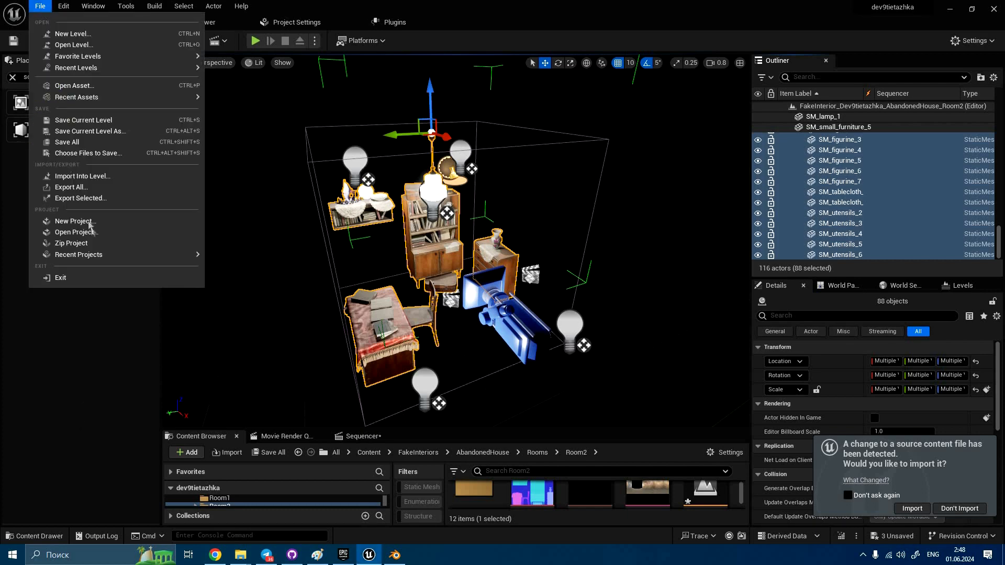
pyautogui.click(78, 198)
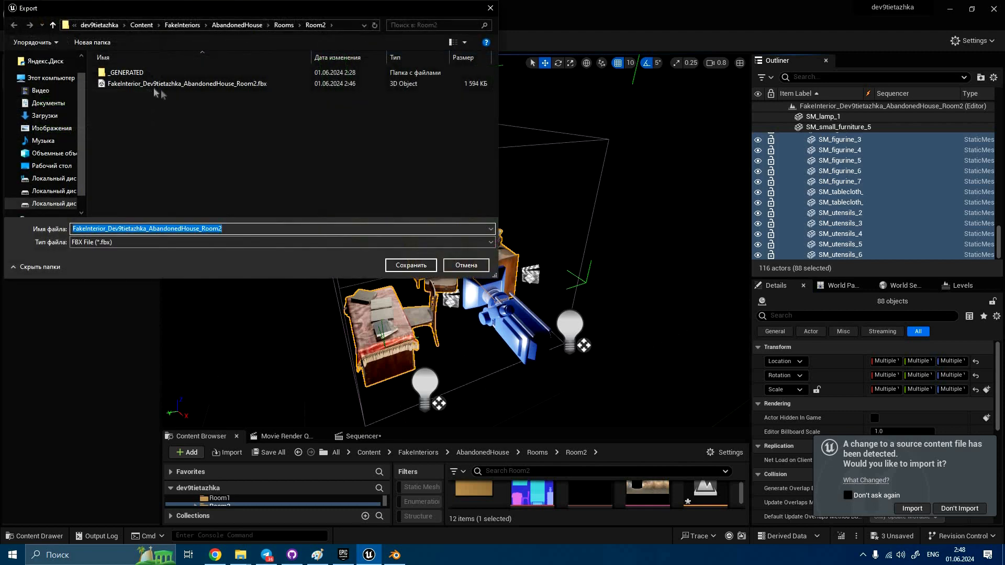
pyautogui.click(172, 86)
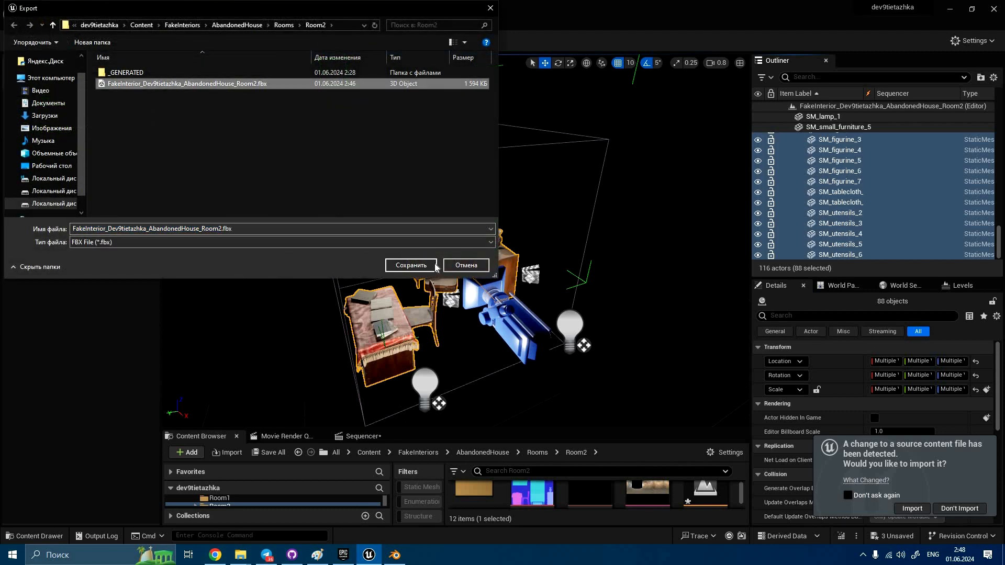
pyautogui.click(411, 266)
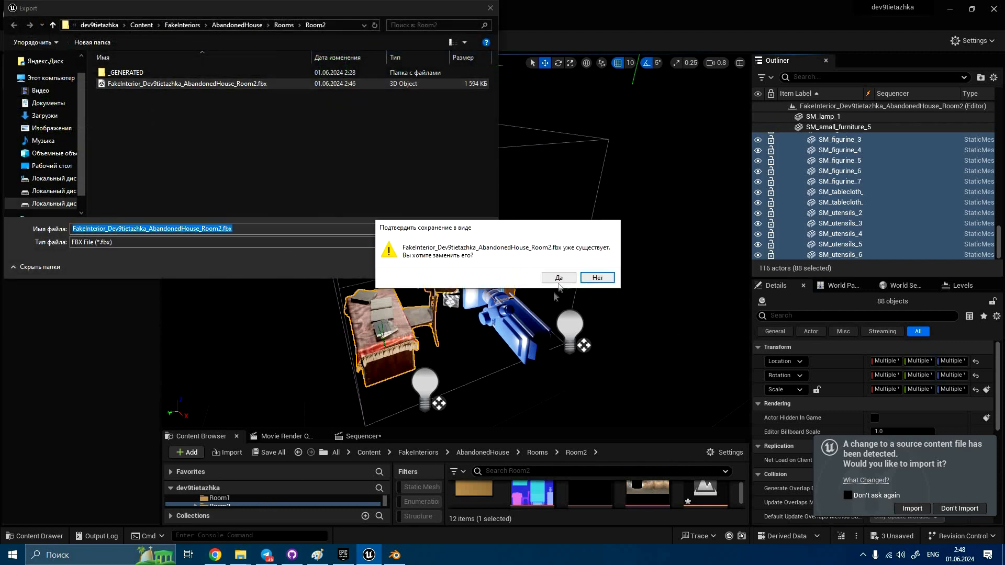
pyautogui.click(559, 279)
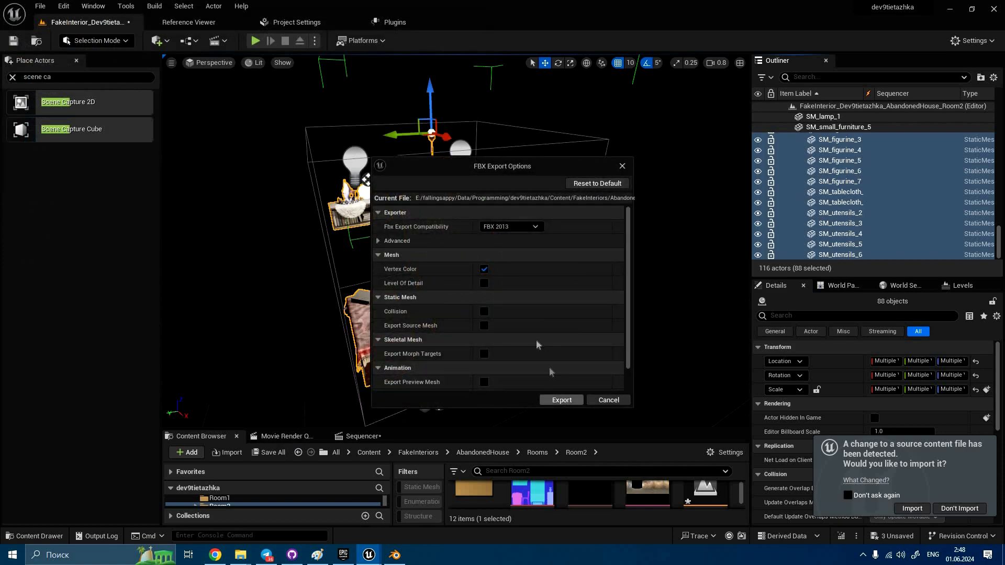
pyautogui.click(561, 400)
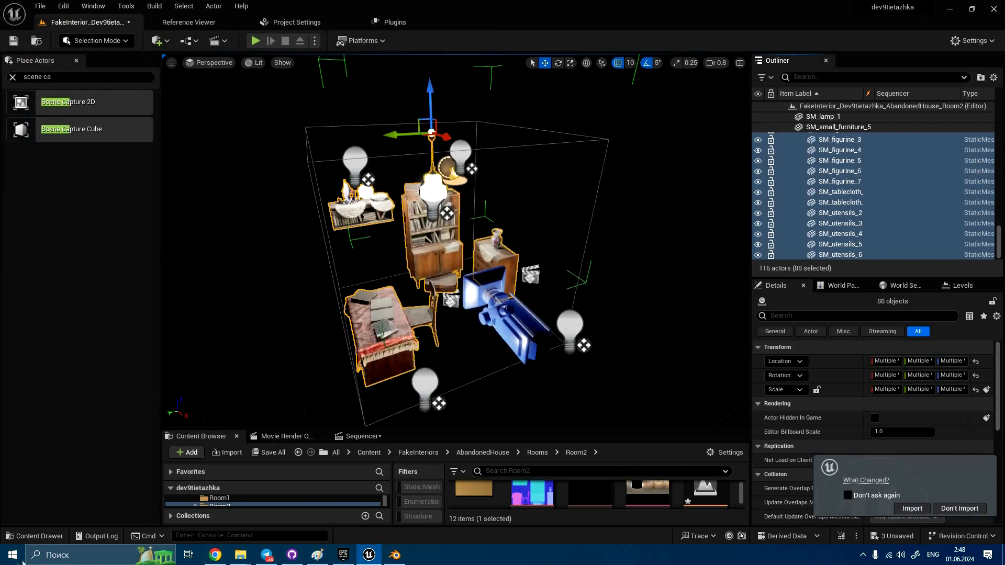
# Step: Launch Blender and dismiss its splash screen to start from the default scene
pyautogui.click(23, 557)
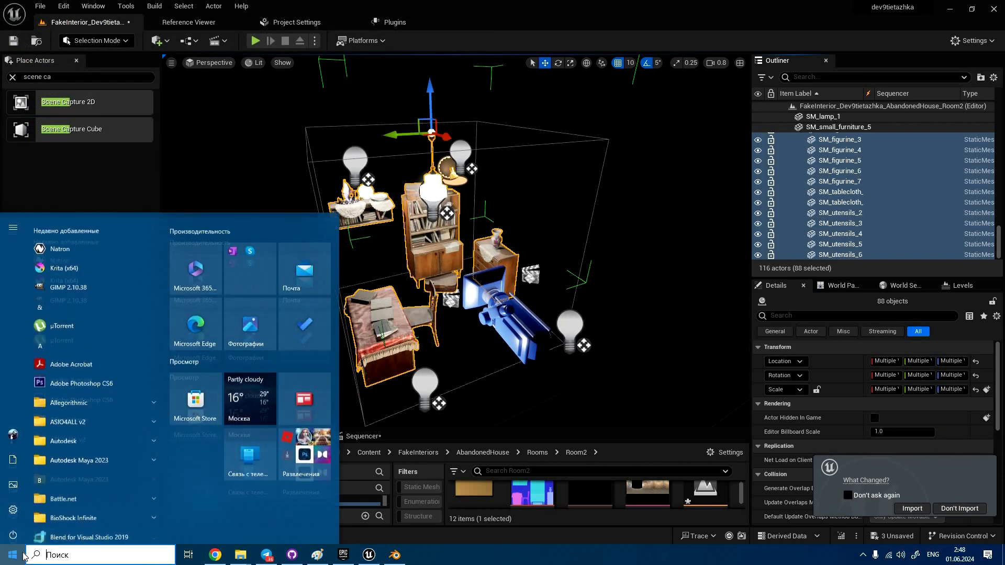
pyautogui.write('ble')
pyautogui.press('Return')
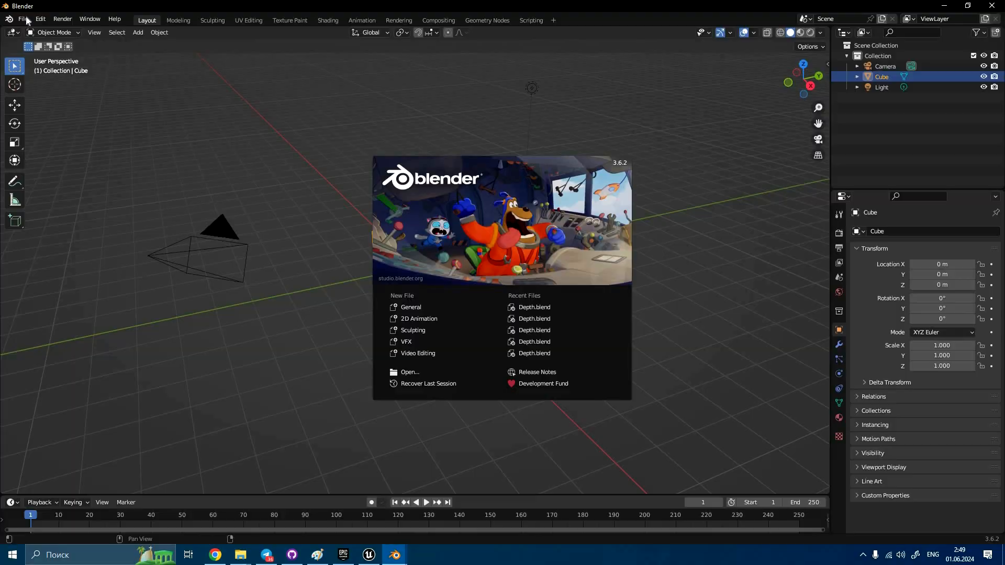
pyautogui.click(526, 130)
# Step: Delete the default collection together with its camera, cube and light
pyautogui.click(877, 56)
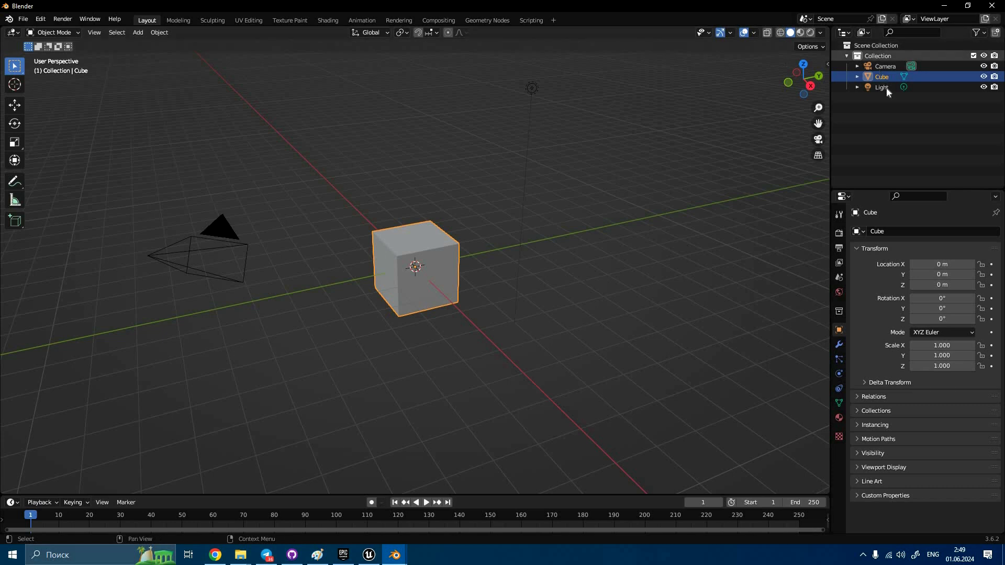
pyautogui.keyDown('shift'); pyautogui.click(887, 88); pyautogui.keyUp('shift')
pyautogui.press('Delete')
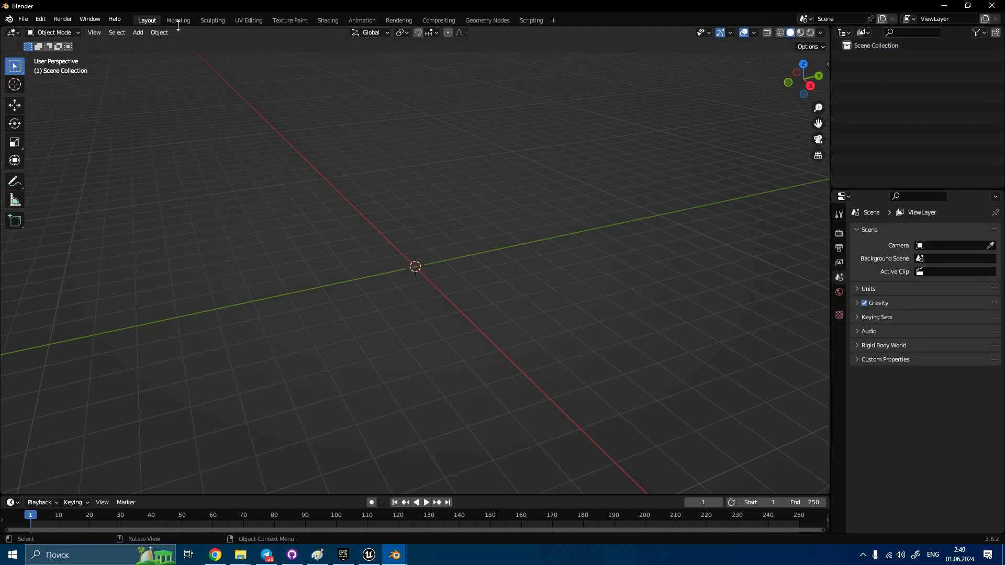
# Step: Start an FBX import and browse to the project's Content folder at E:\fallingsappy\Data\Programming\dev9tietazhka\Content
pyautogui.click(23, 19)
pyautogui.moveTo(53, 161)
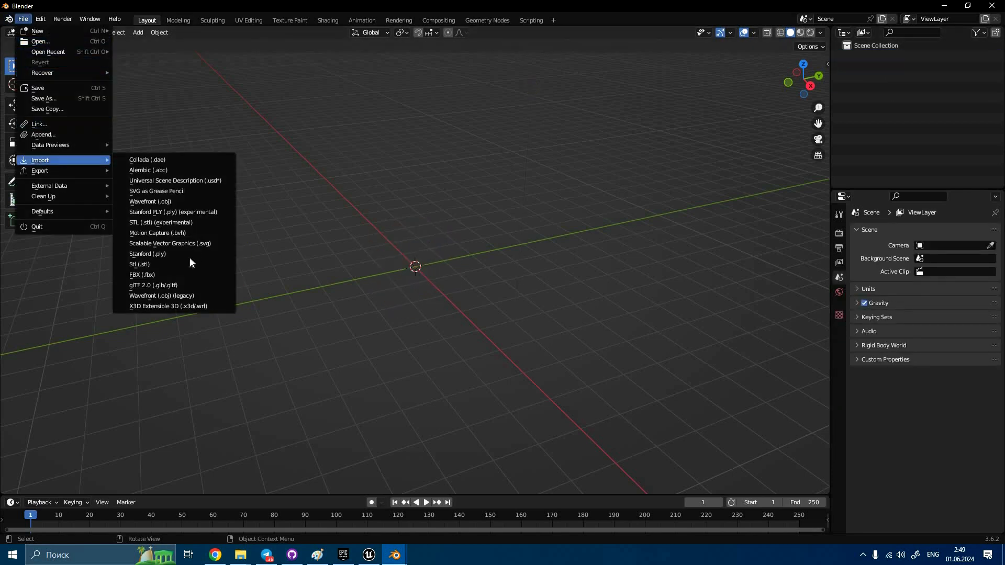
pyautogui.click(172, 268)
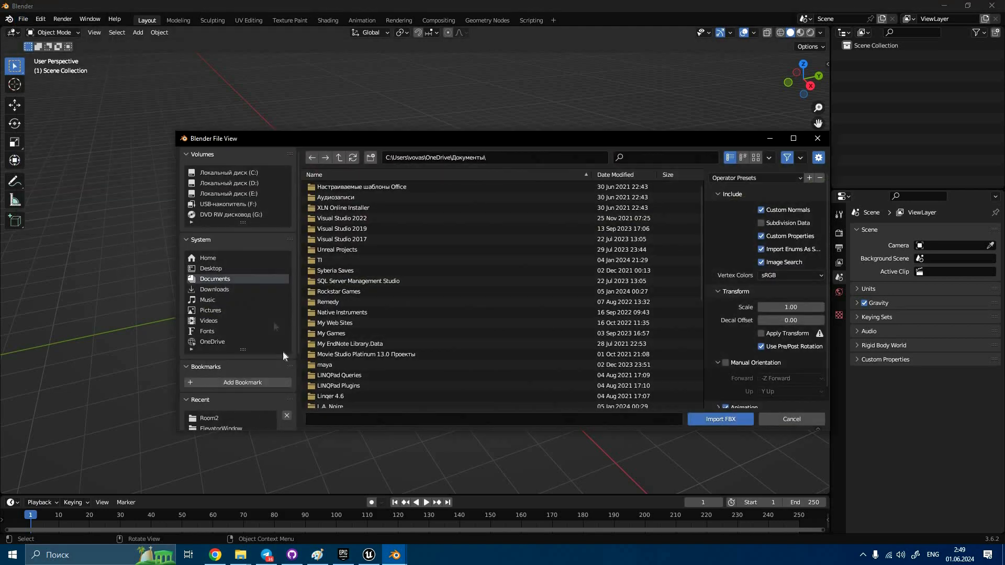
pyautogui.click(262, 194)
pyautogui.doubleClick(341, 188)
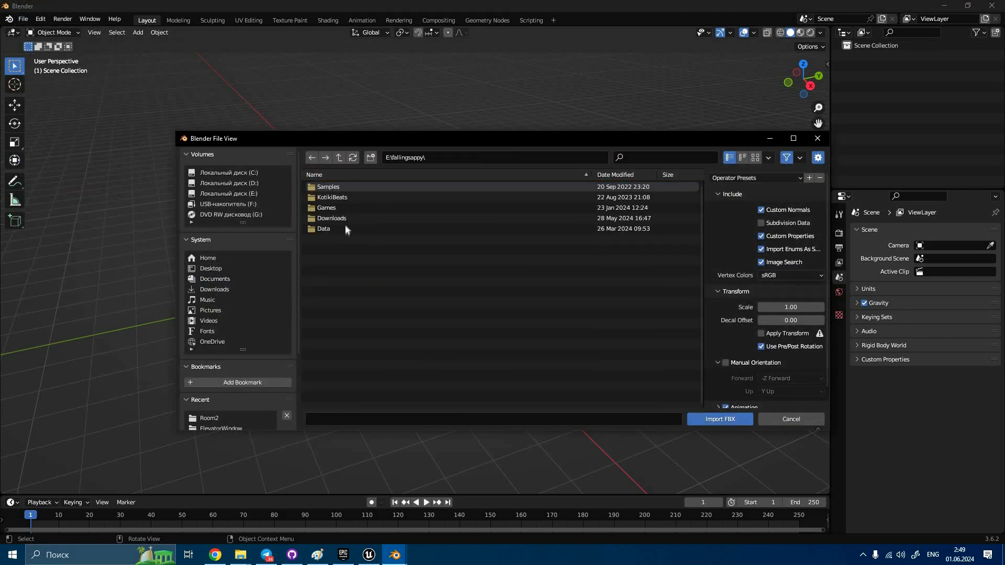
pyautogui.doubleClick(344, 229)
pyautogui.doubleClick(342, 188)
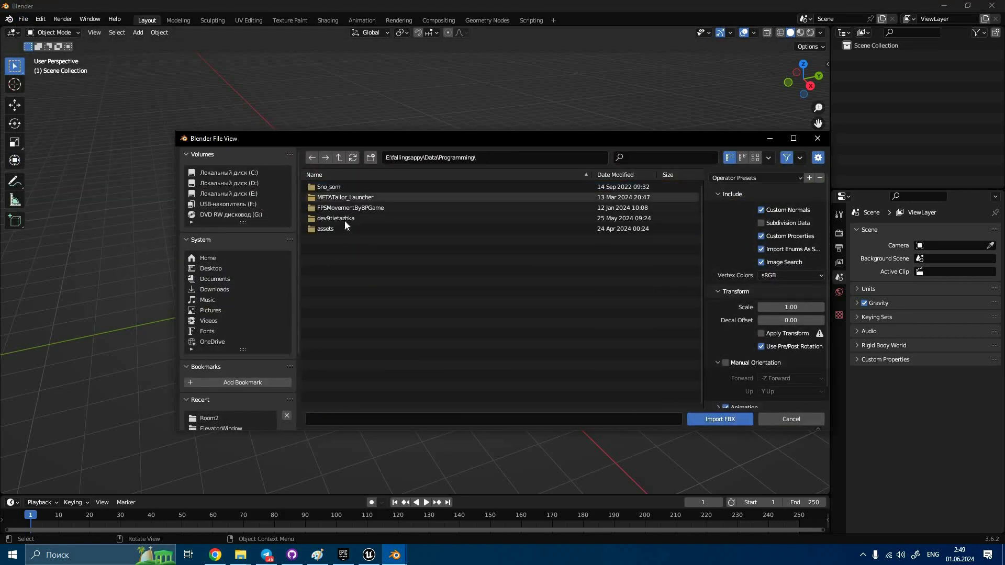
pyautogui.doubleClick(341, 219)
pyautogui.click(335, 239)
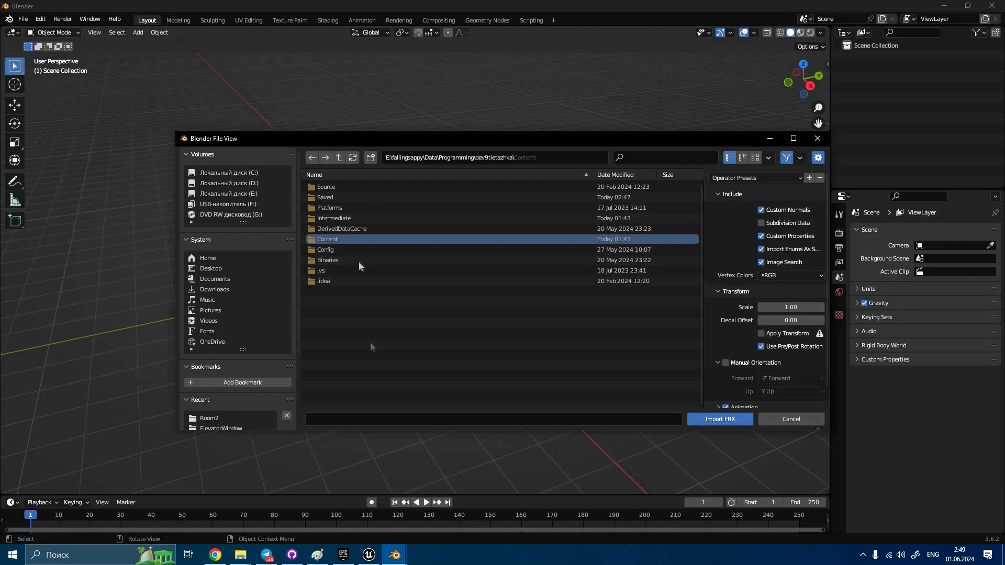
pyautogui.doubleClick(345, 238)
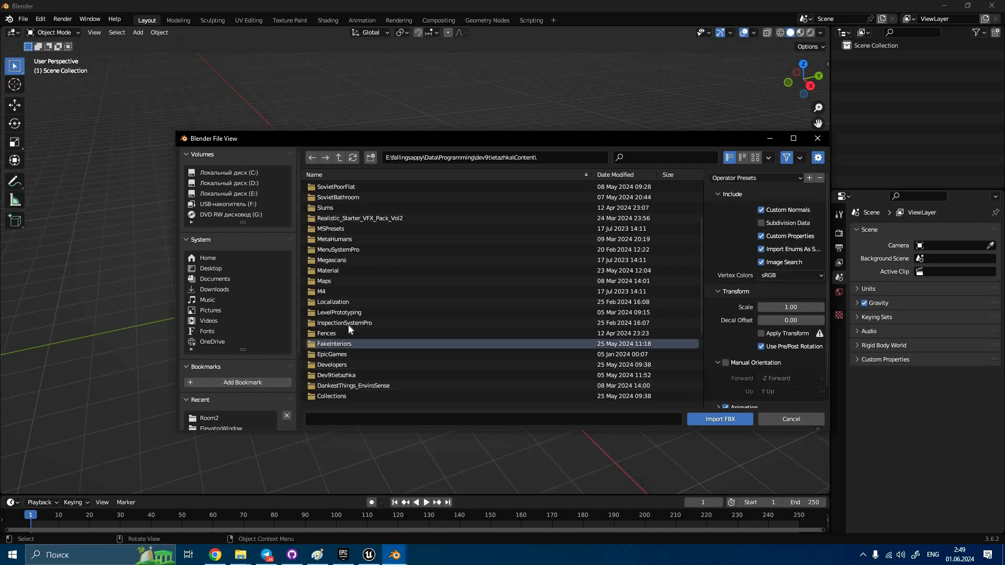
# Step: Open FakeInteriors\AbandonedHouse\Rooms\Room2 and import FakeInterior_Dev9tietazhka_AbandonedHouse_Room2.fbx into the scene
pyautogui.doubleClick(340, 343)
pyautogui.doubleClick(353, 207)
pyautogui.doubleClick(351, 187)
pyautogui.doubleClick(360, 228)
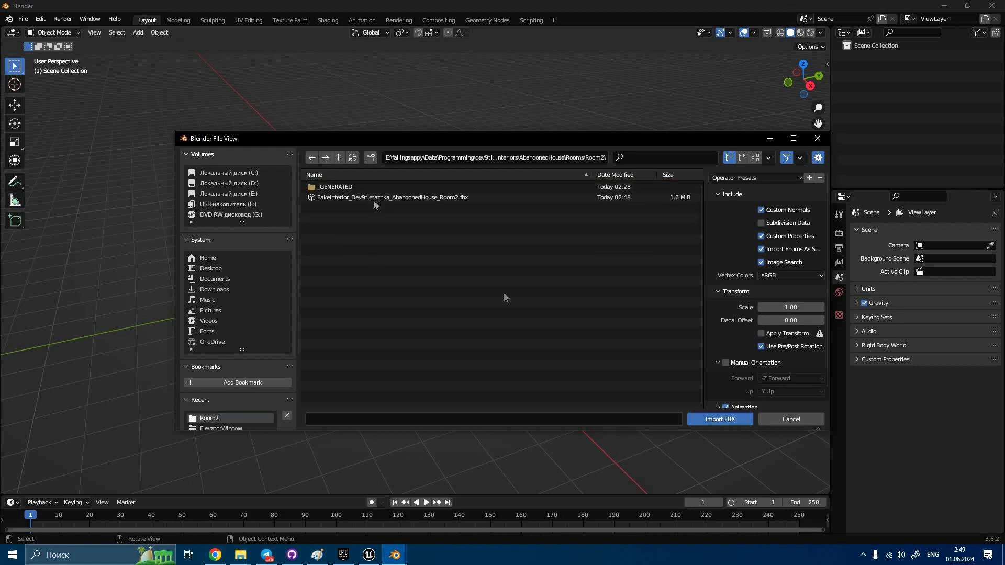
pyautogui.click(374, 199)
pyautogui.click(736, 421)
pyautogui.click(552, 152)
pyautogui.scroll(3, 463, 130)
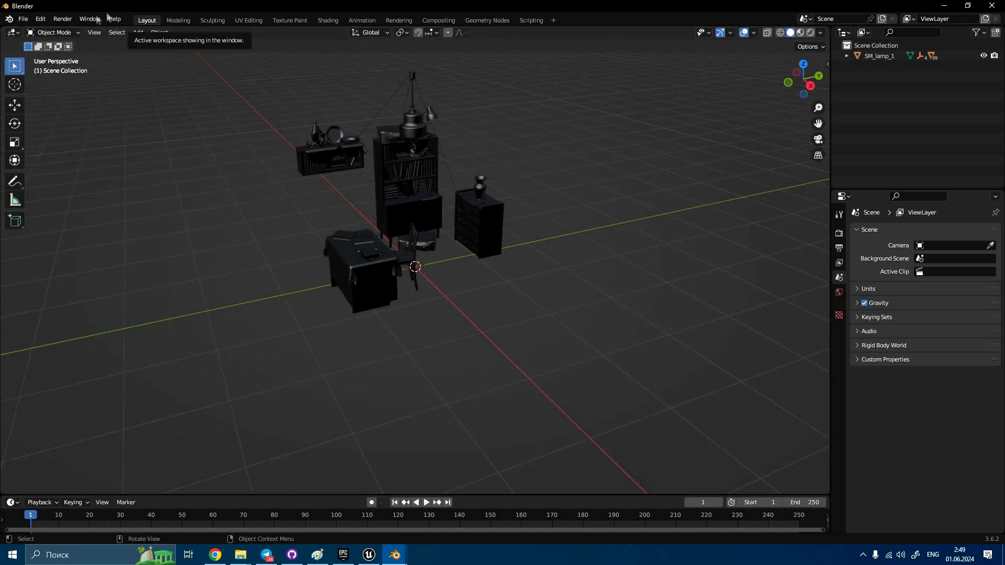
# Step: Add a camera to the scene and reset its X, Y and Z rotation to 0°
pyautogui.click(140, 32)
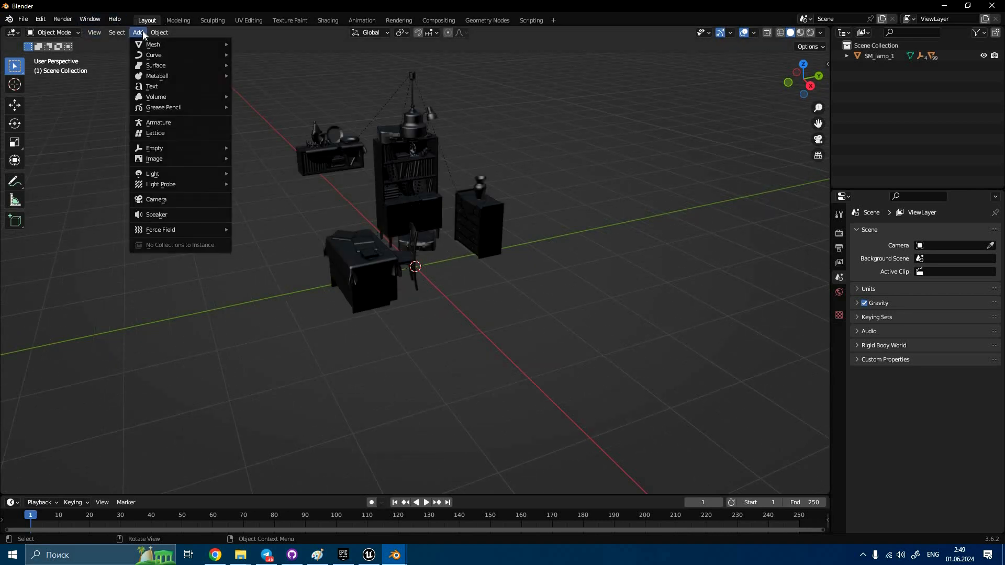
pyautogui.click(174, 202)
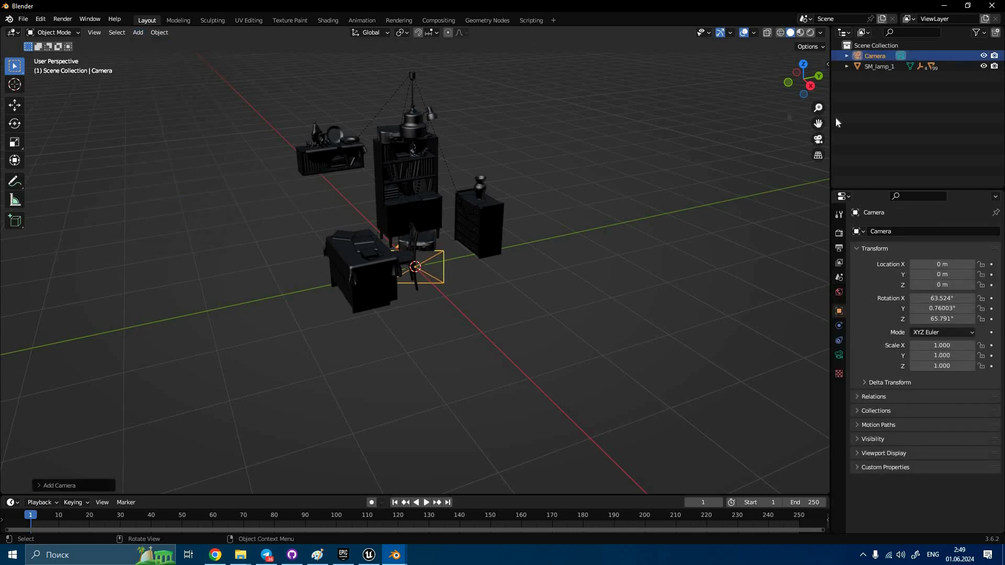
pyautogui.click(942, 298)
pyautogui.write('0')
pyautogui.press('Return')
pyautogui.click(942, 308)
pyautogui.write('0')
pyautogui.press('Return')
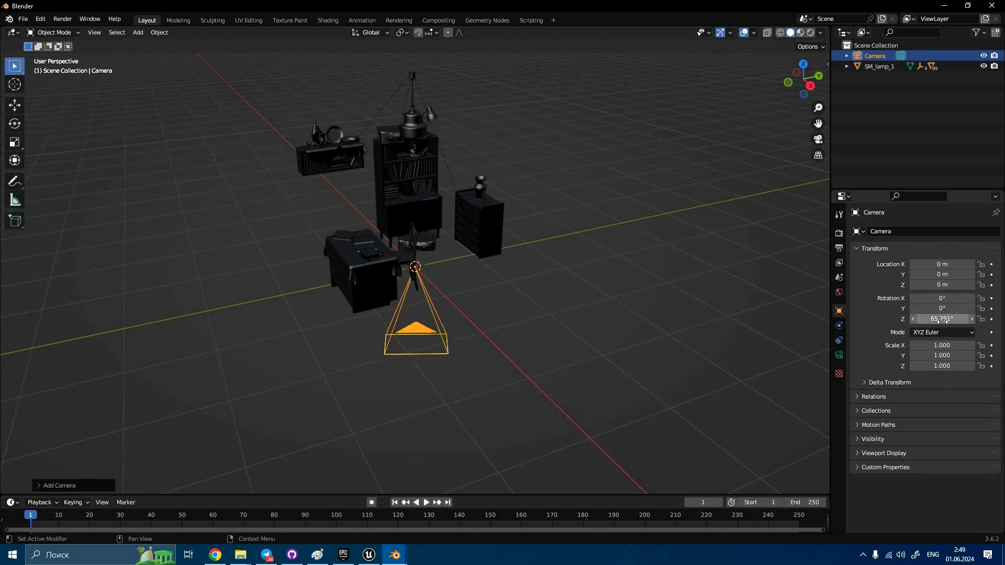
pyautogui.click(943, 318)
pyautogui.write('0')
pyautogui.press('Return')
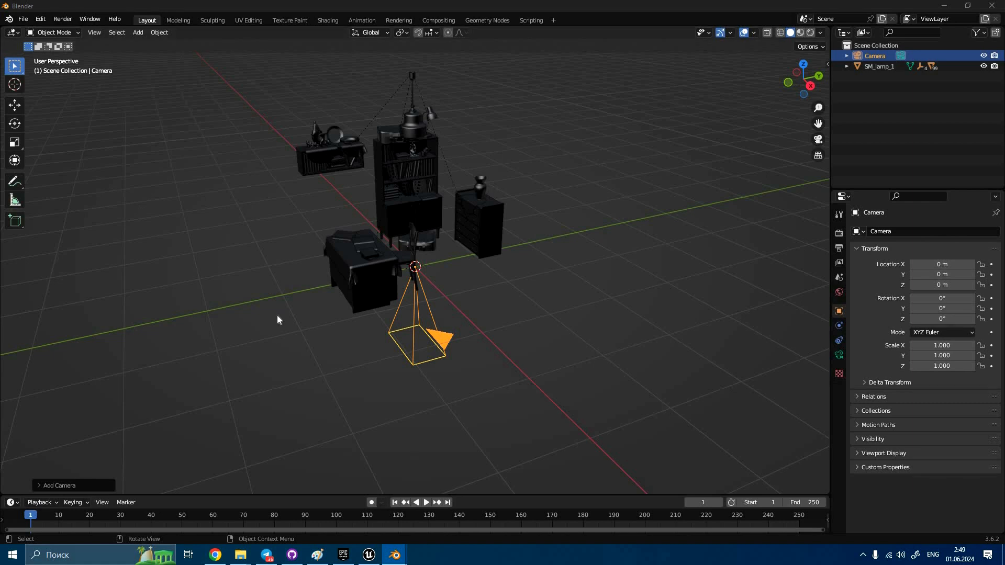
# Step: Set the camera's location to 1.4 m on both X and Z
pyautogui.click(947, 265)
pyautogui.write('1.4')
pyautogui.press('Return')
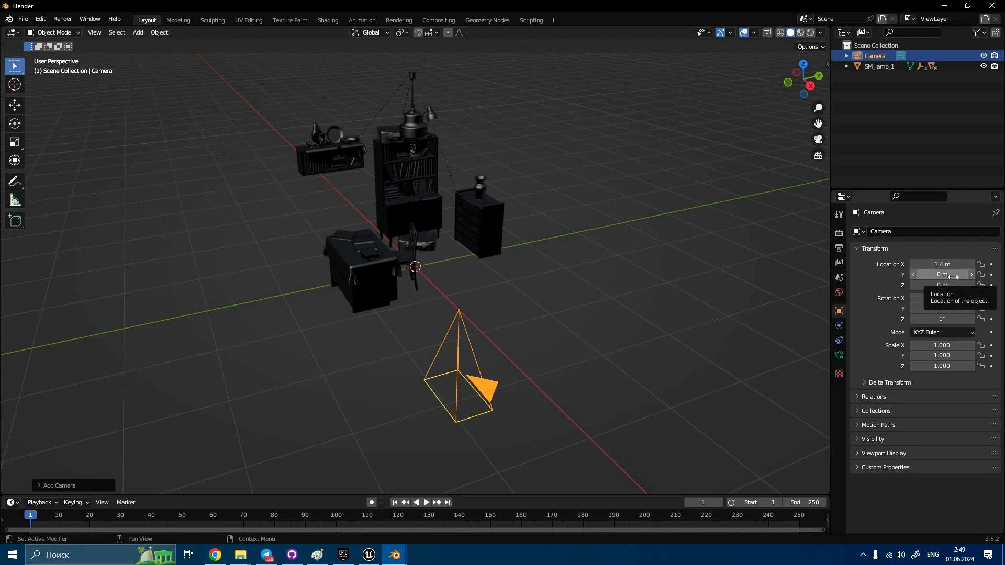
pyautogui.click(956, 285)
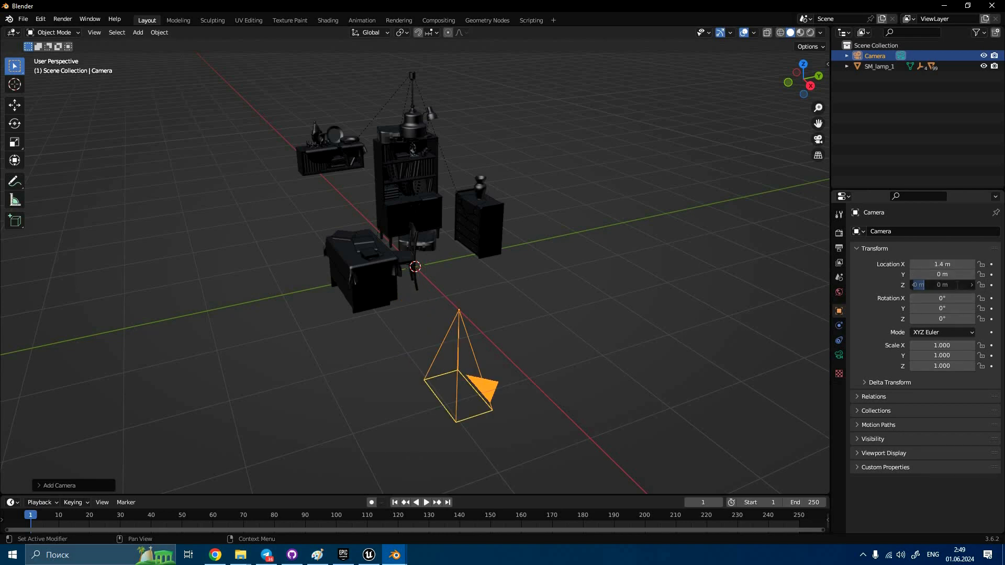
pyautogui.write('1.4')
pyautogui.press('Return')
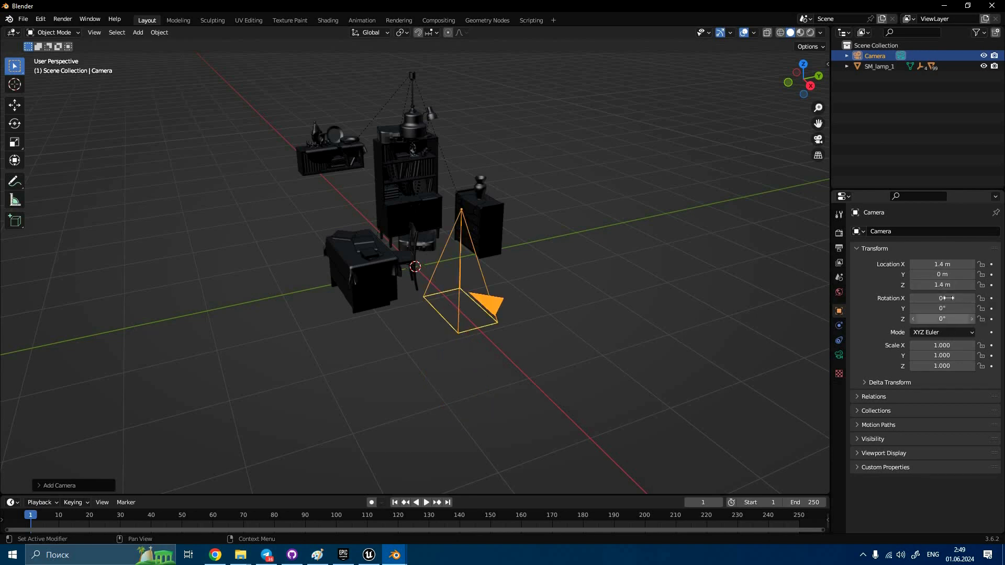
# Step: Rotate the camera to face the furniture by setting its X and Z rotation to 90°
pyautogui.click(943, 298)
pyautogui.write('90')
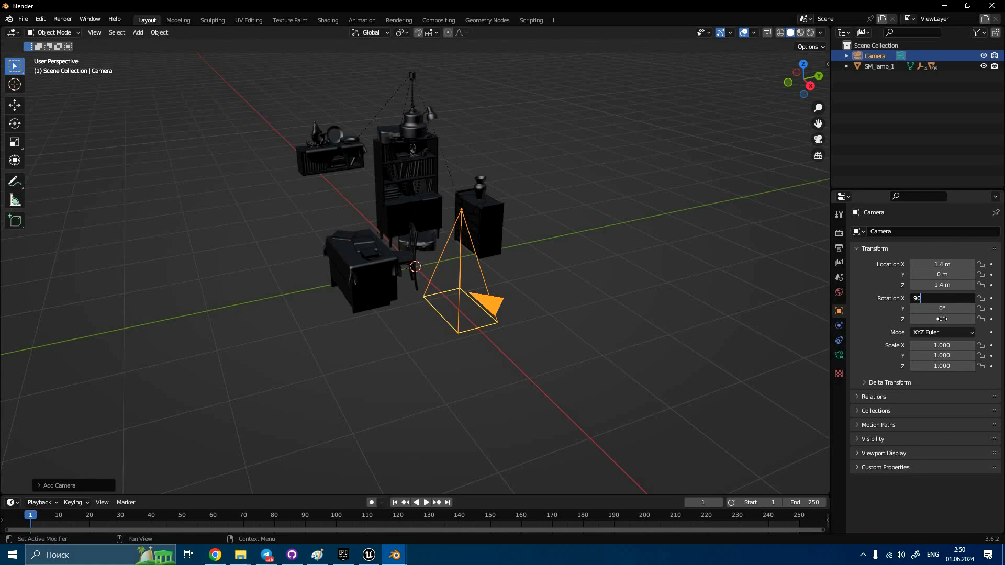
pyautogui.press('Return')
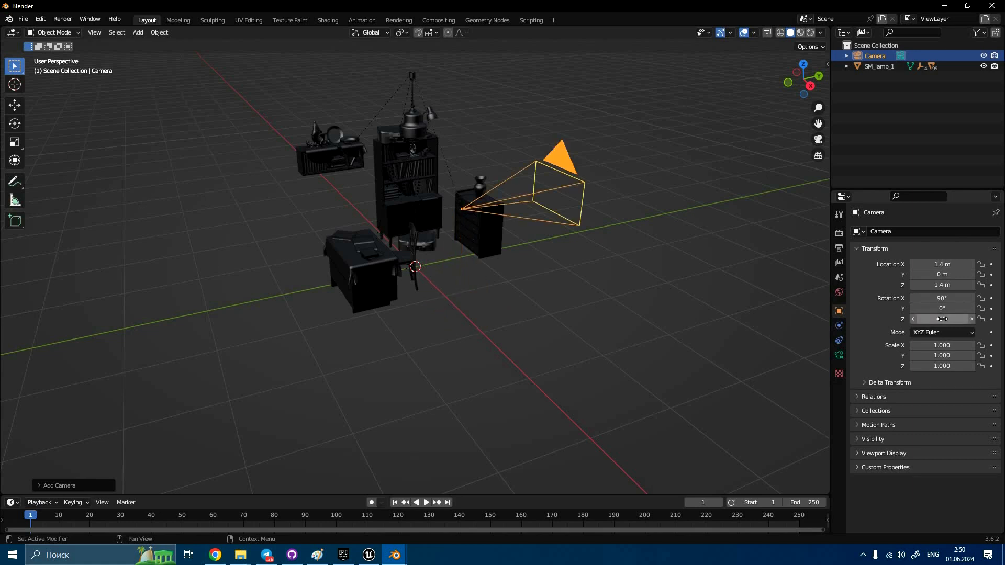
pyautogui.click(942, 317)
pyautogui.write('90')
pyautogui.press('Return')
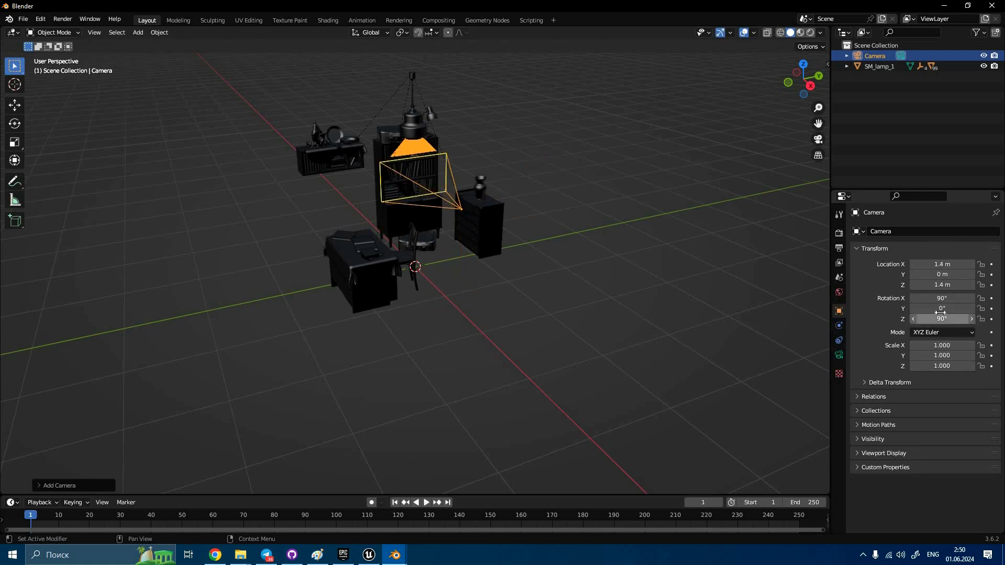
# Step: Change the camera's lens type to Orthographic and set its orthographic scale to 2.8
pyautogui.click(840, 355)
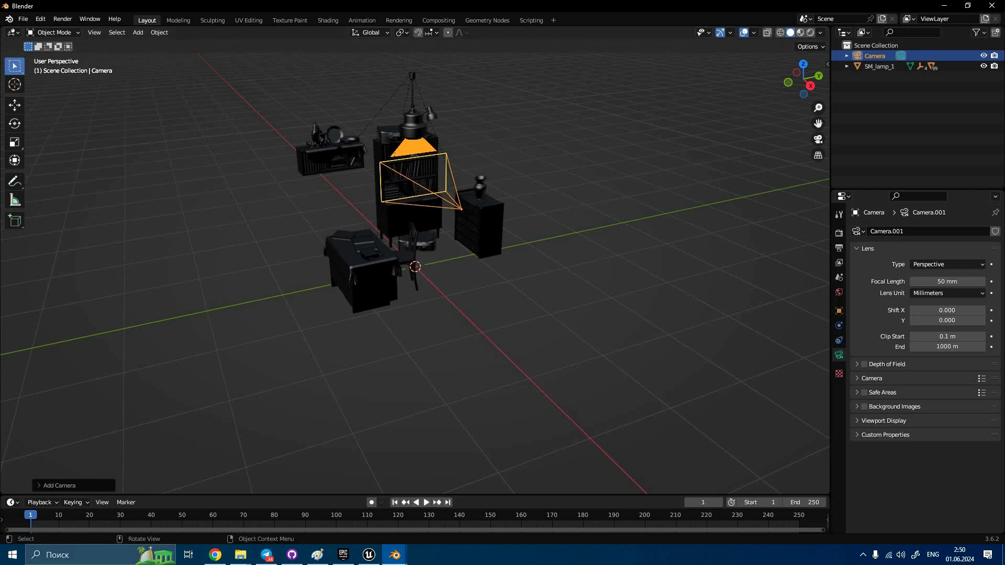
pyautogui.click(944, 267)
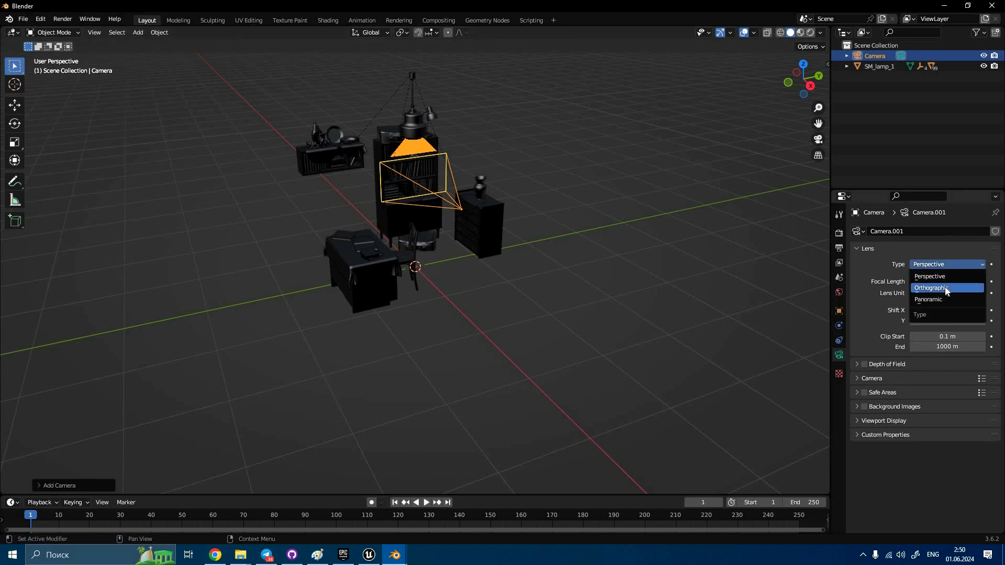
pyautogui.click(948, 289)
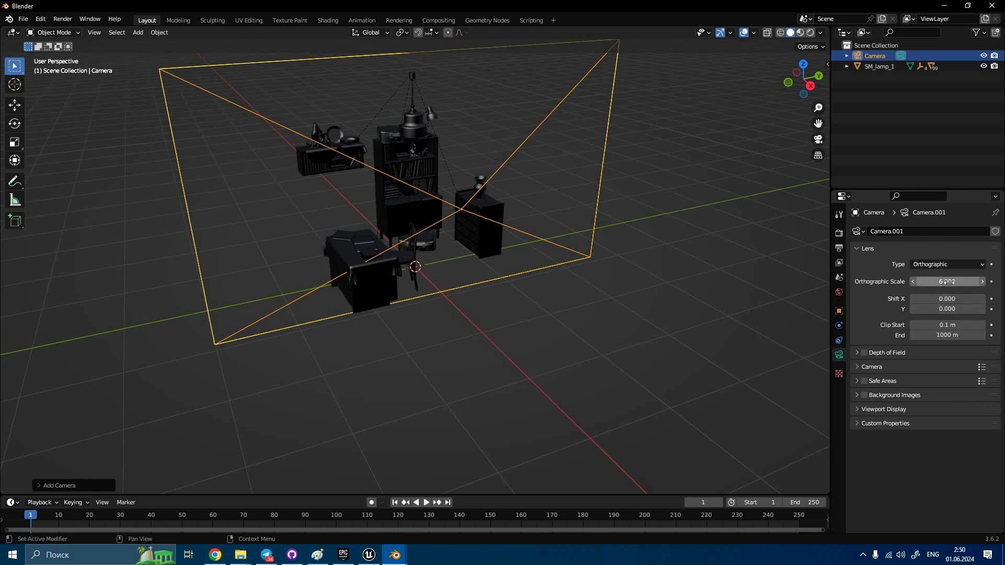
pyautogui.click(948, 282)
pyautogui.write('2.8')
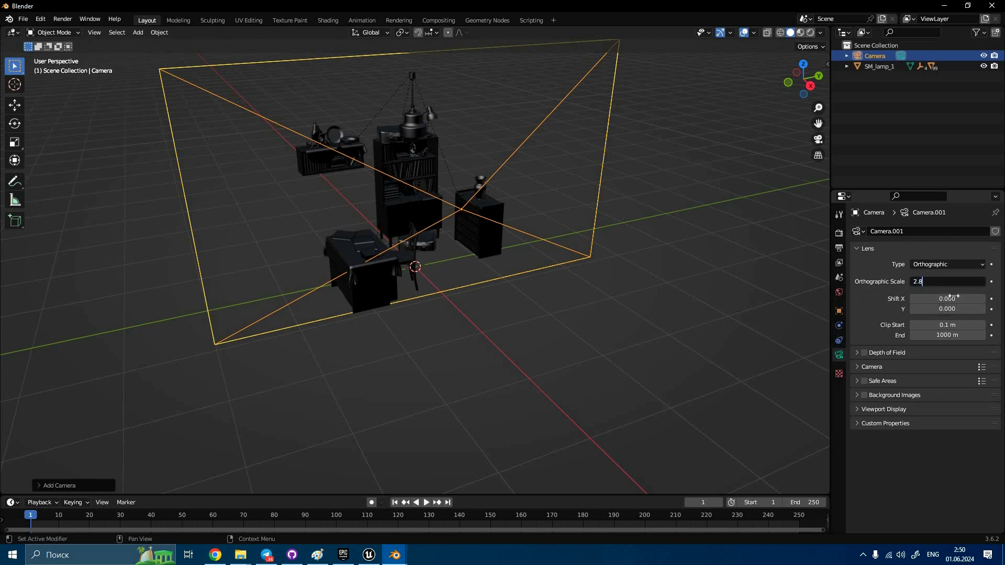
pyautogui.press('Return')
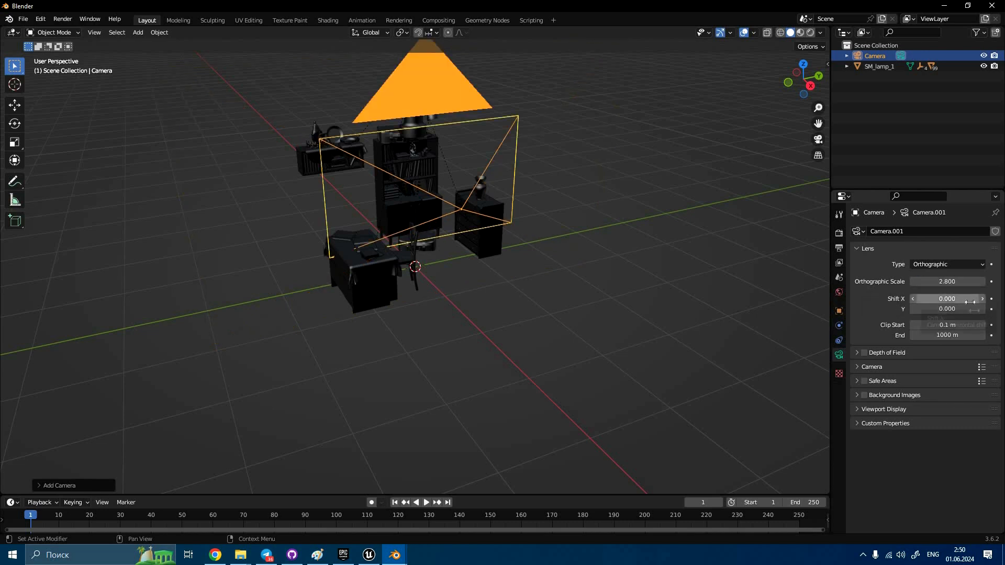
# Step: Set the camera's clip start to 0.000001 m and its clip end to 2.8 m
pyautogui.click(945, 325)
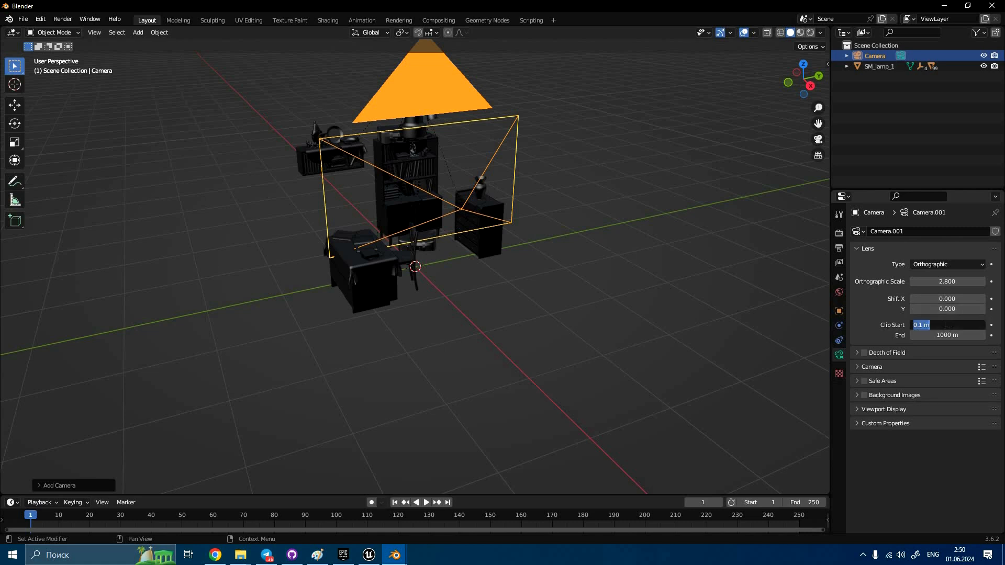
pyautogui.write('0.000001')
pyautogui.press('Return')
pyautogui.click(947, 336)
pyautogui.write('2.8')
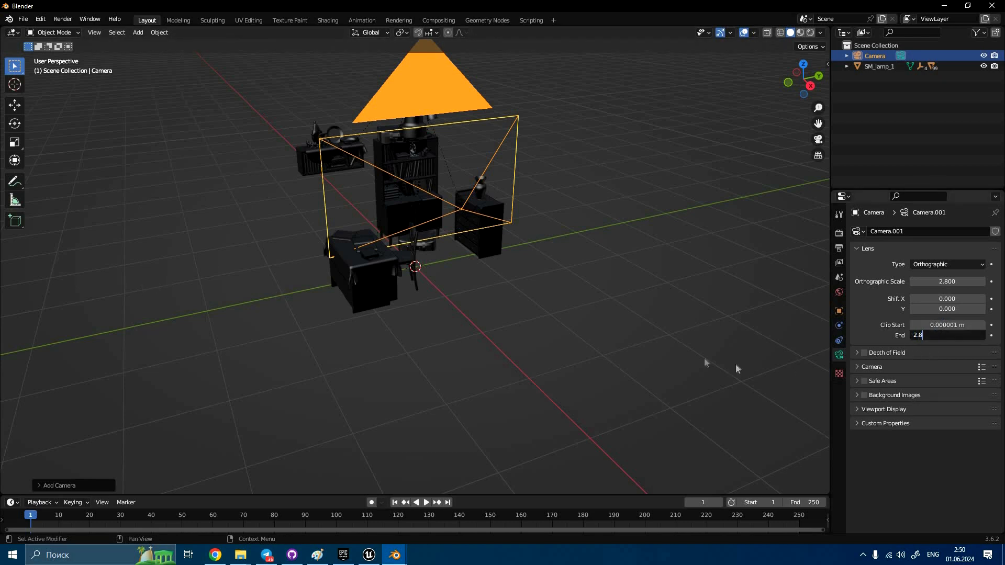
pyautogui.press('Return')
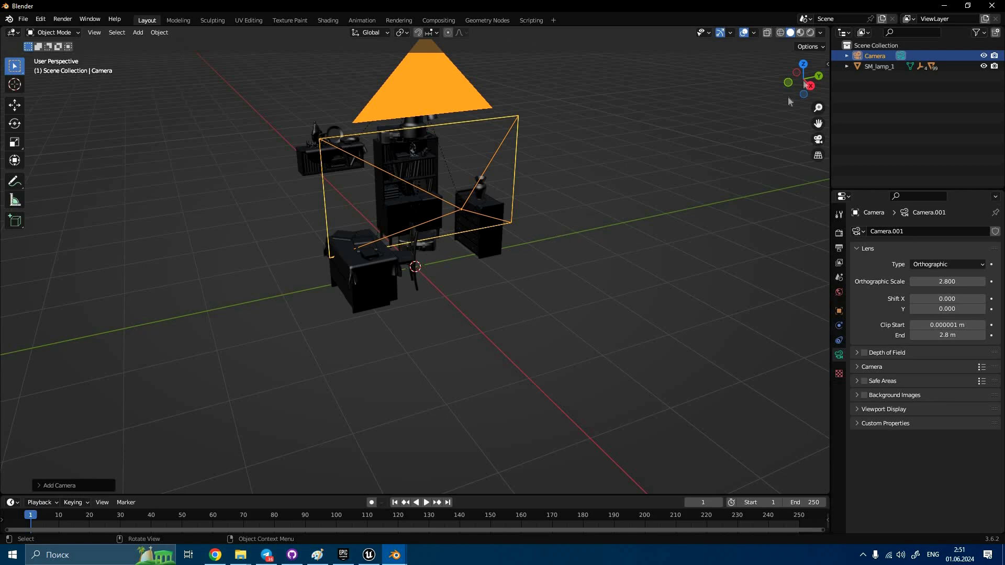
# Step: Duplicate the camera and set the copy's X location to -1.4 m
pyautogui.press('super')
pyautogui.press('super')
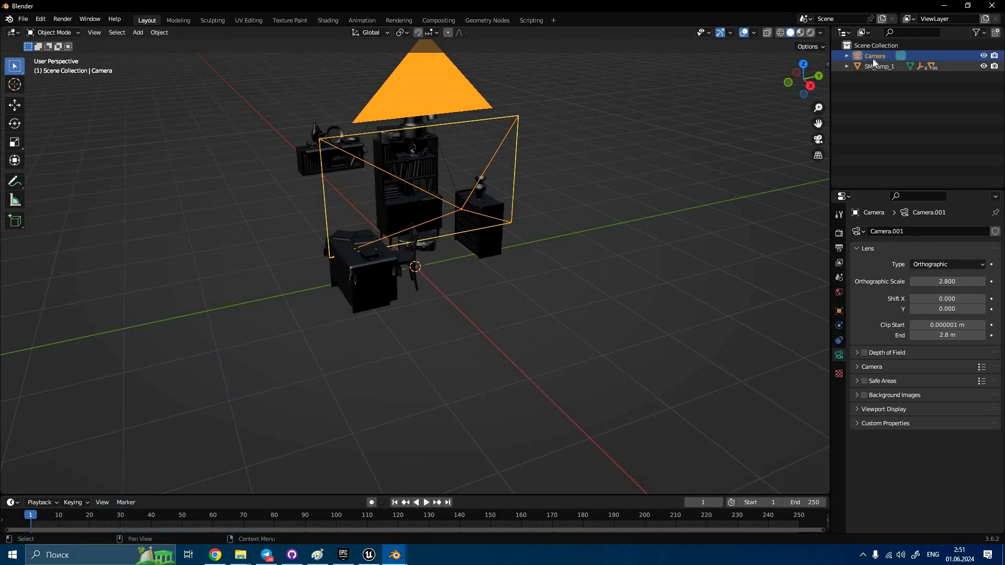
pyautogui.hotkey('ctrl', 'v')
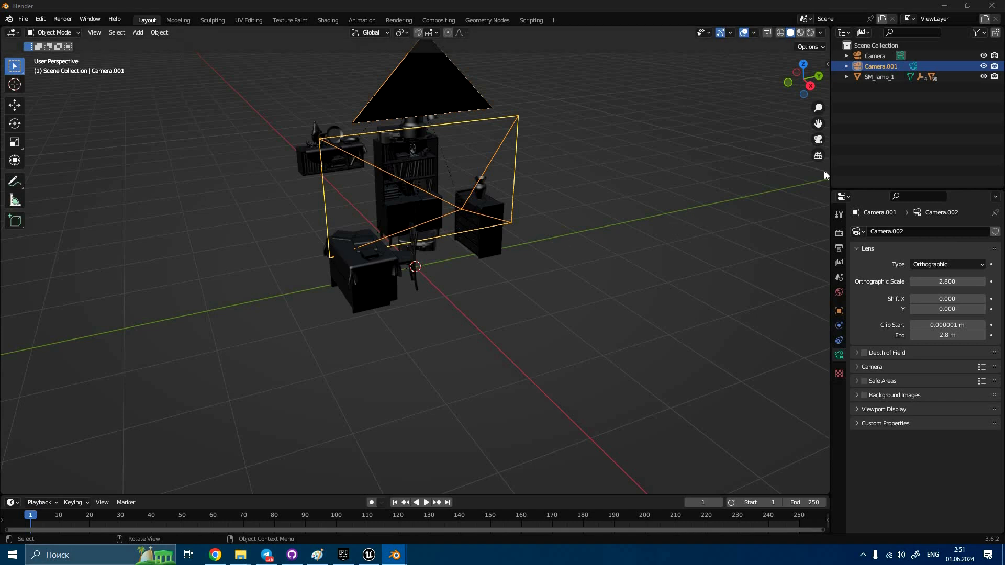
pyautogui.click(839, 311)
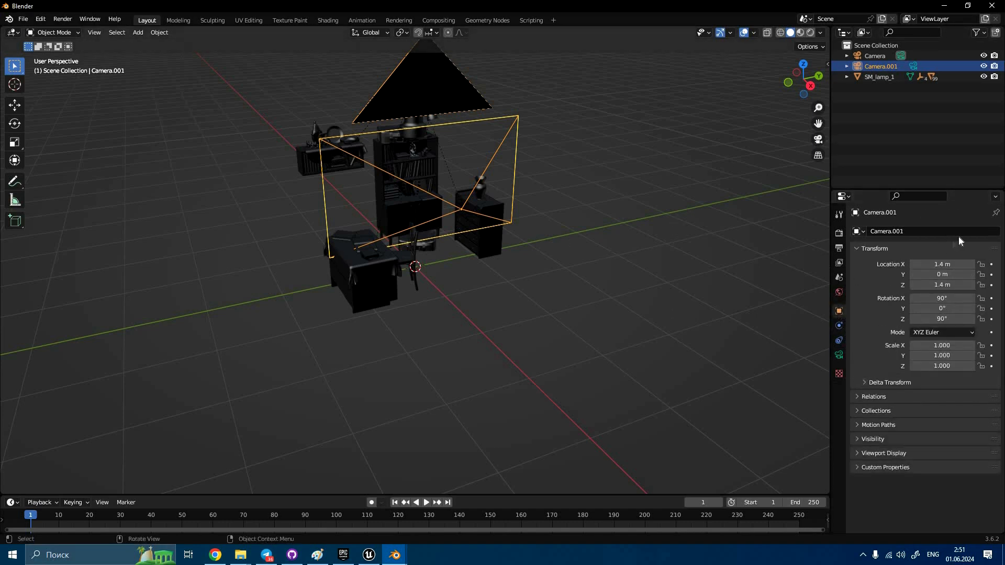
pyautogui.click(943, 265)
pyautogui.click(915, 269)
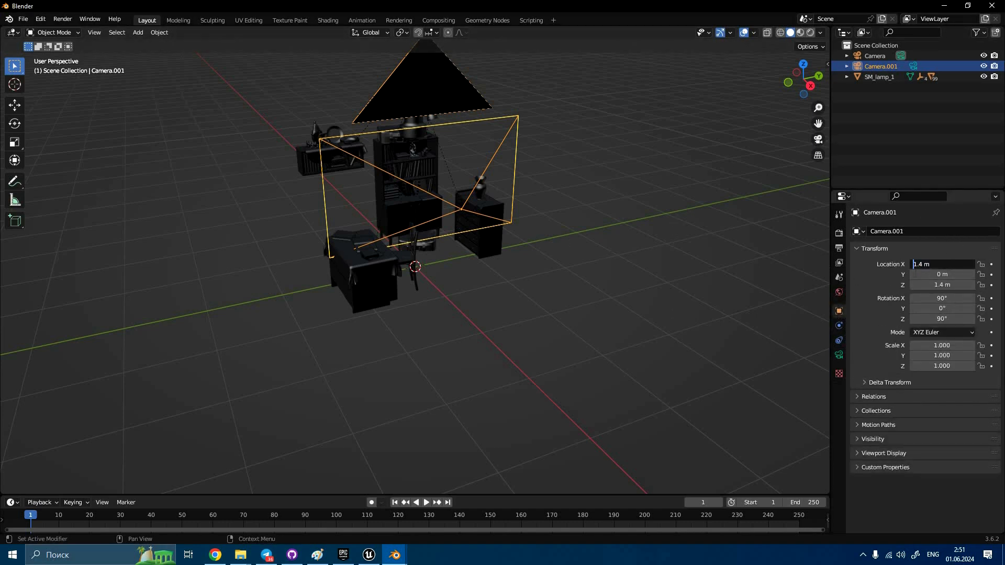
pyautogui.click(934, 297)
pyautogui.click(935, 265)
pyautogui.press('Left')
pyautogui.write('-')
pyautogui.press('Return')
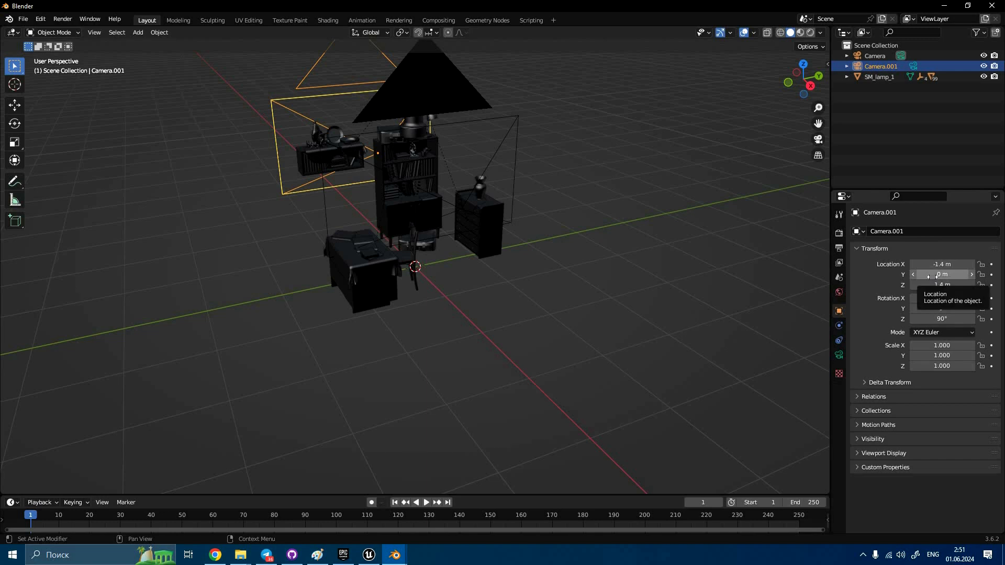
# Step: Turn the duplicated camera around by setting its Z rotation to -90°
pyautogui.click(953, 319)
pyautogui.press('Home')
pyautogui.write('-')
pyautogui.press('End')
pyautogui.press('Return')
pyautogui.moveTo(566, 160); pyautogui.dragTo(550, 177, button='middle')
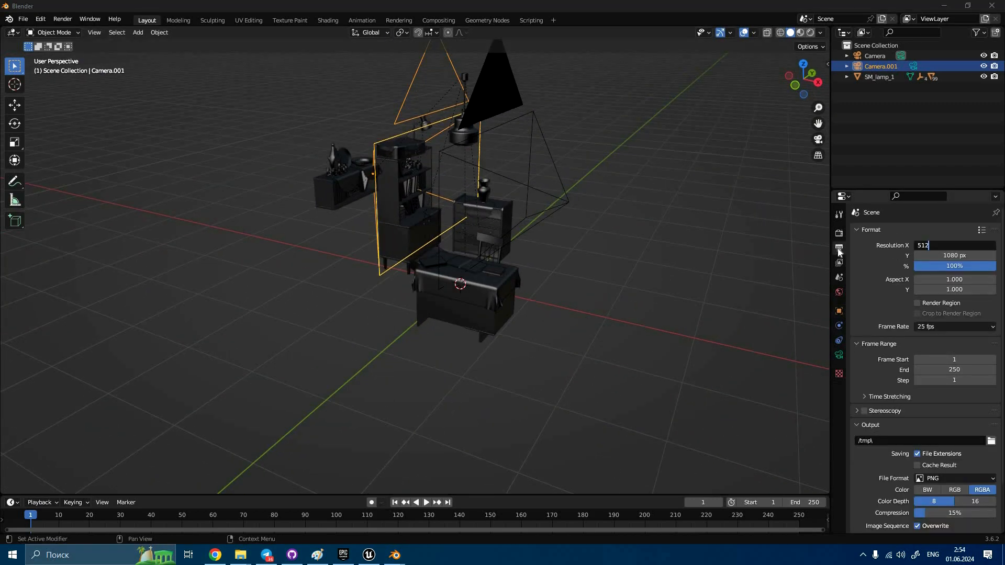
# Step: Set the render output resolution to 512 px on both X and Y
pyautogui.press('Return')
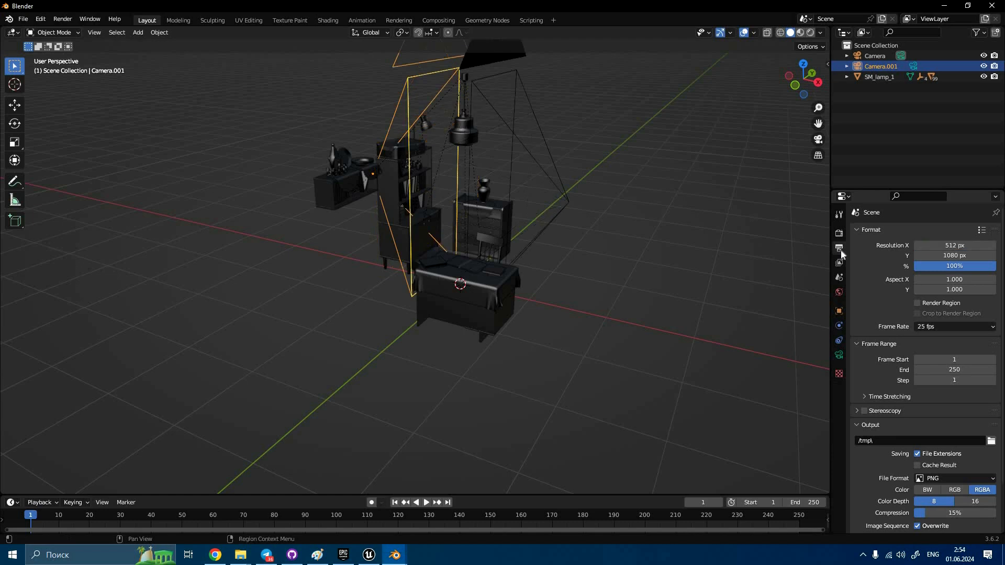
pyautogui.click(946, 246)
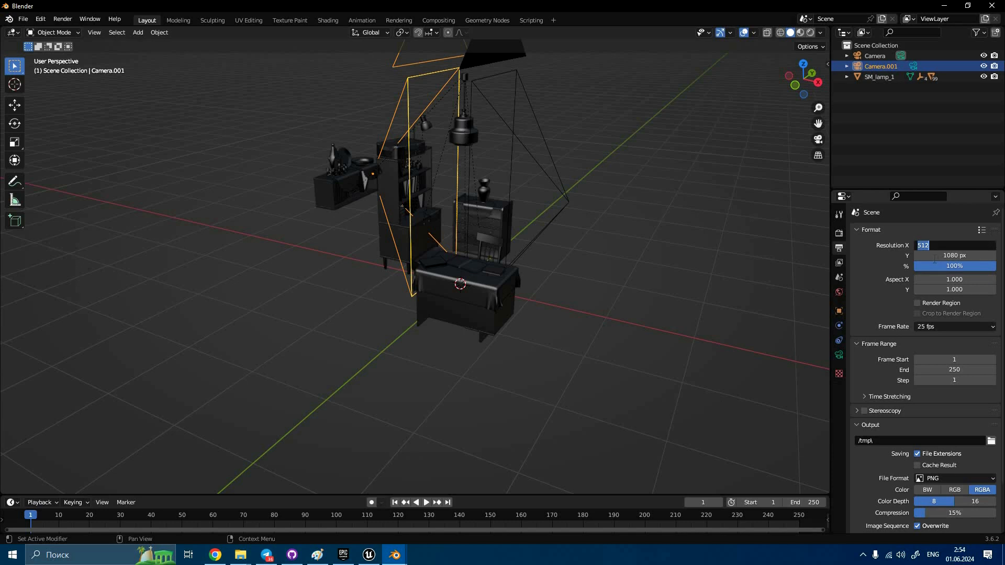
pyautogui.press('Tab')
pyautogui.write('512')
pyautogui.press('Return')
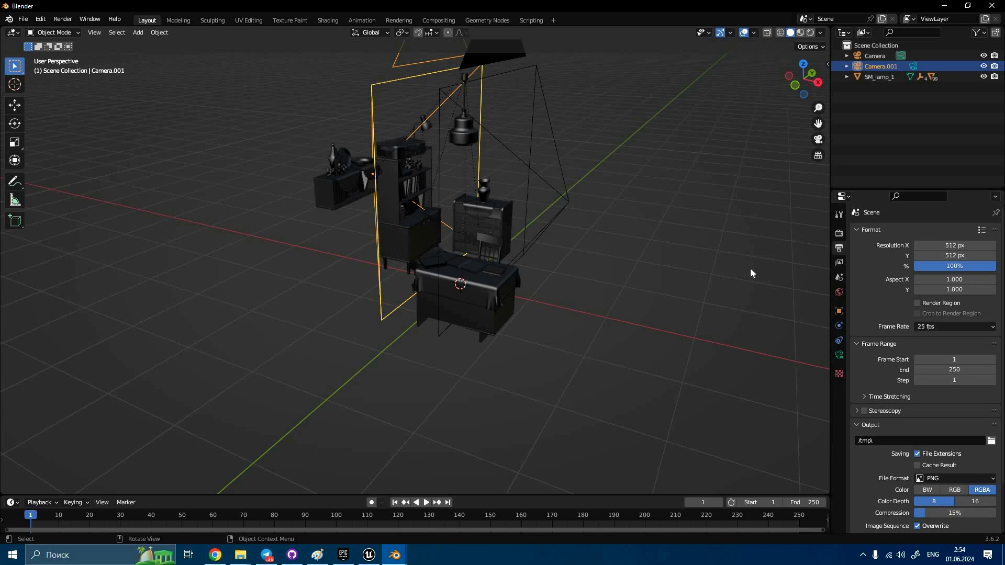
# Step: Configure the PNG output to BW color with 16-bit color depth and 0% compression
pyautogui.click(928, 492)
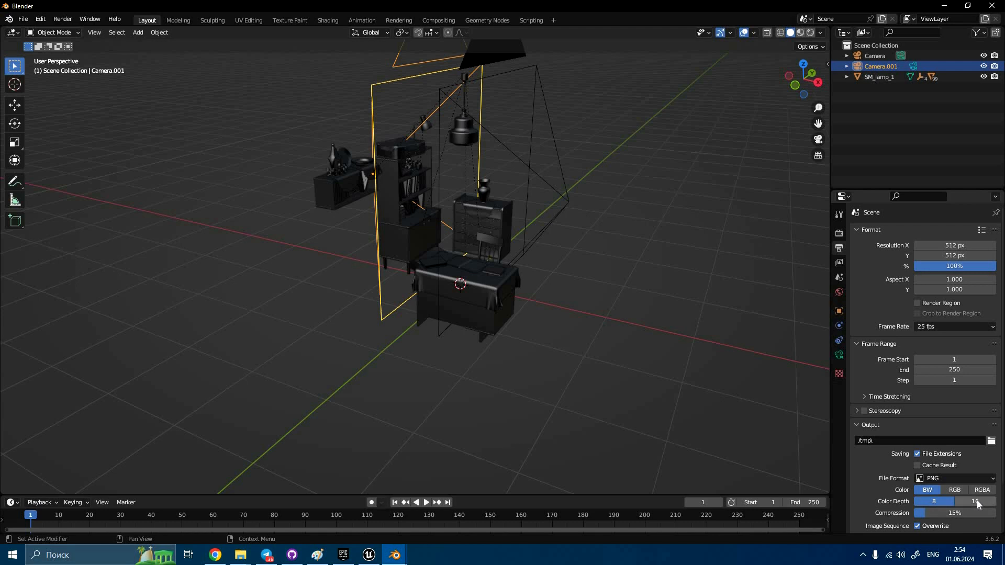
pyautogui.click(980, 502)
pyautogui.click(956, 513)
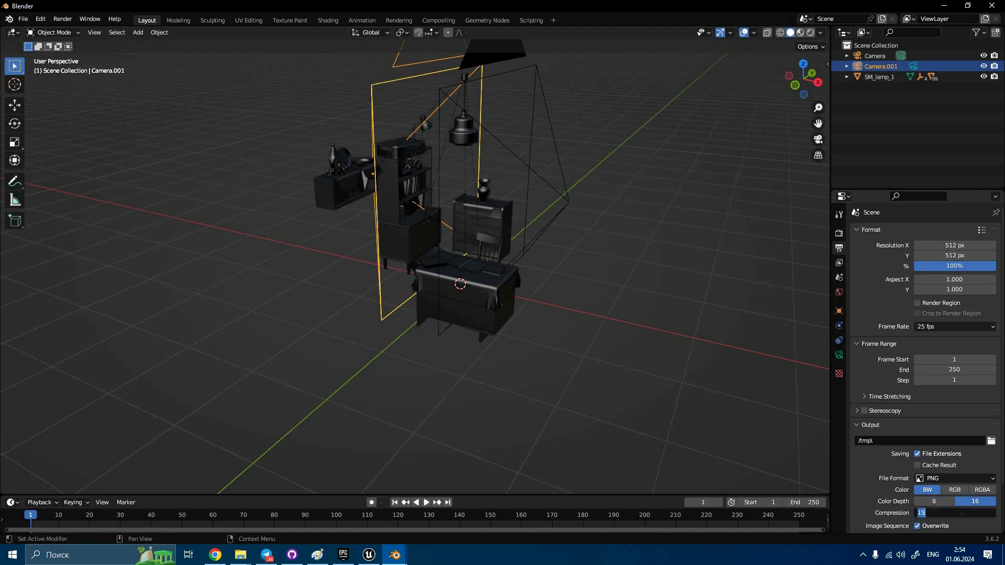
pyautogui.write('0')
pyautogui.press('Return')
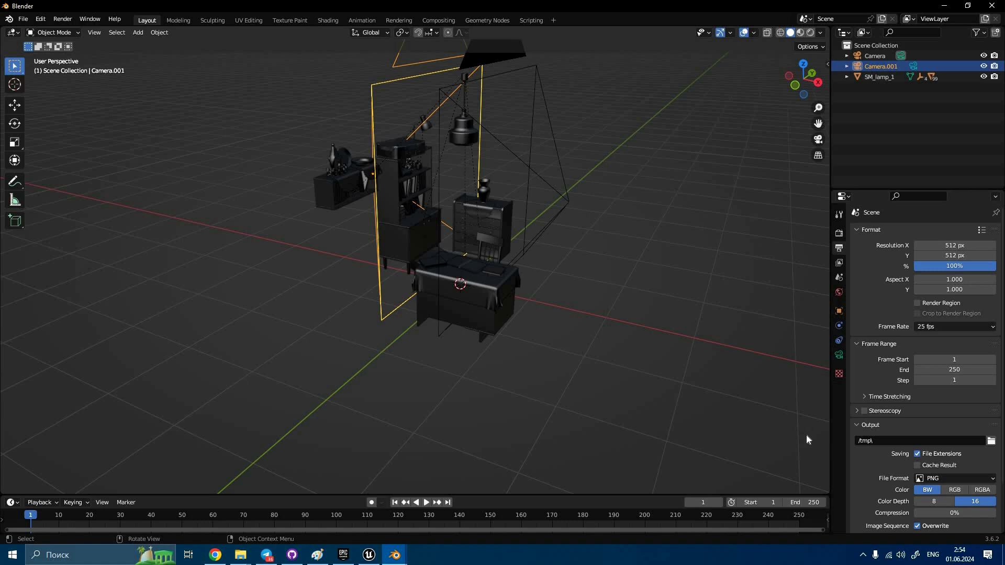
# Step: Enable the Z data pass for the view layer and switch to the Compositing workspace
pyautogui.click(838, 267)
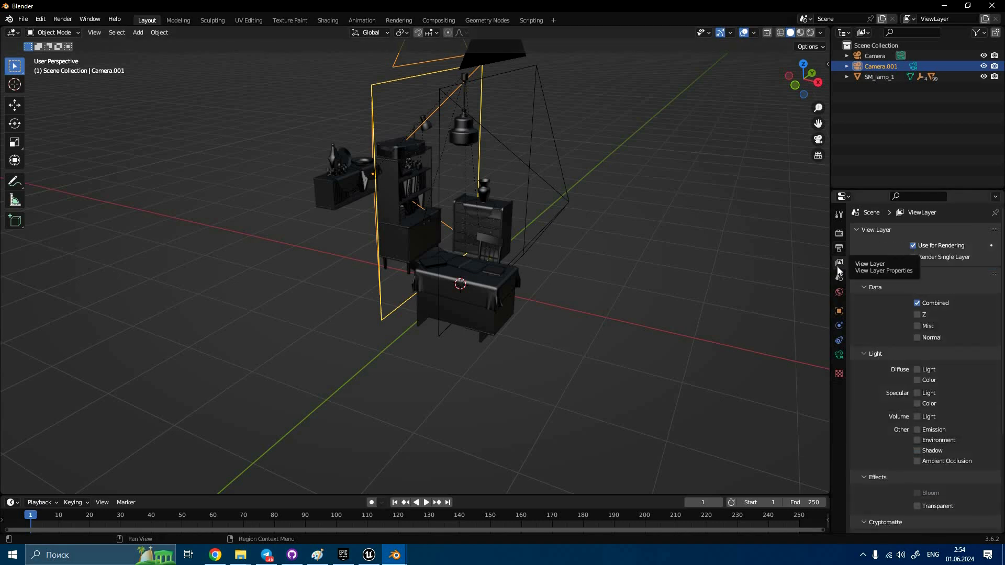
pyautogui.click(917, 315)
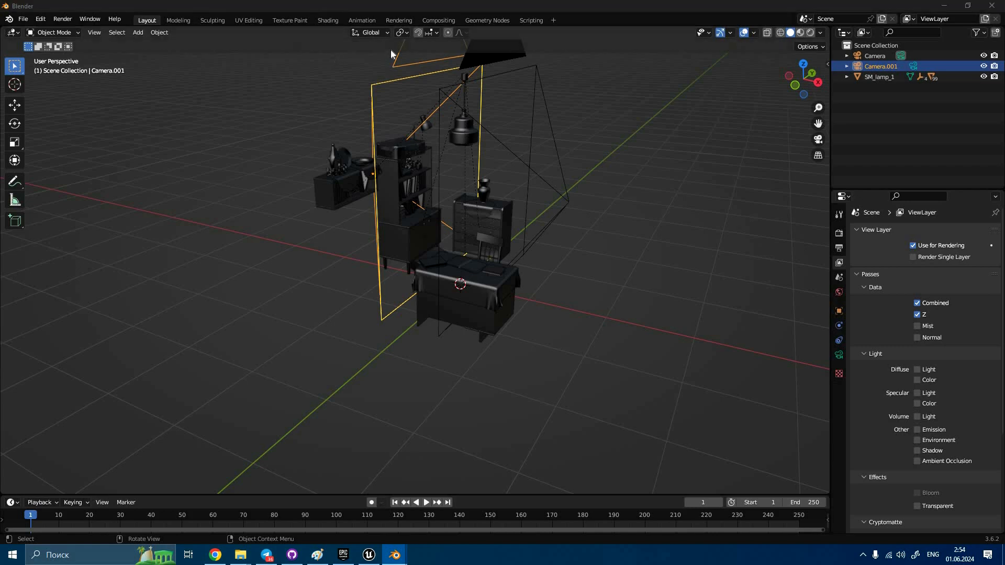
pyautogui.click(444, 21)
pyautogui.click(442, 21)
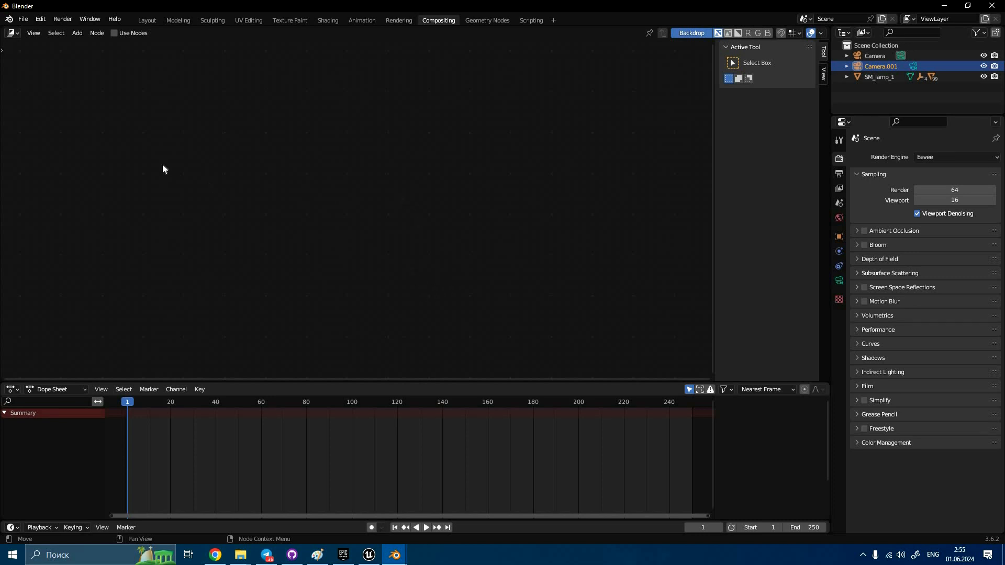
pyautogui.rightClick(138, 166)
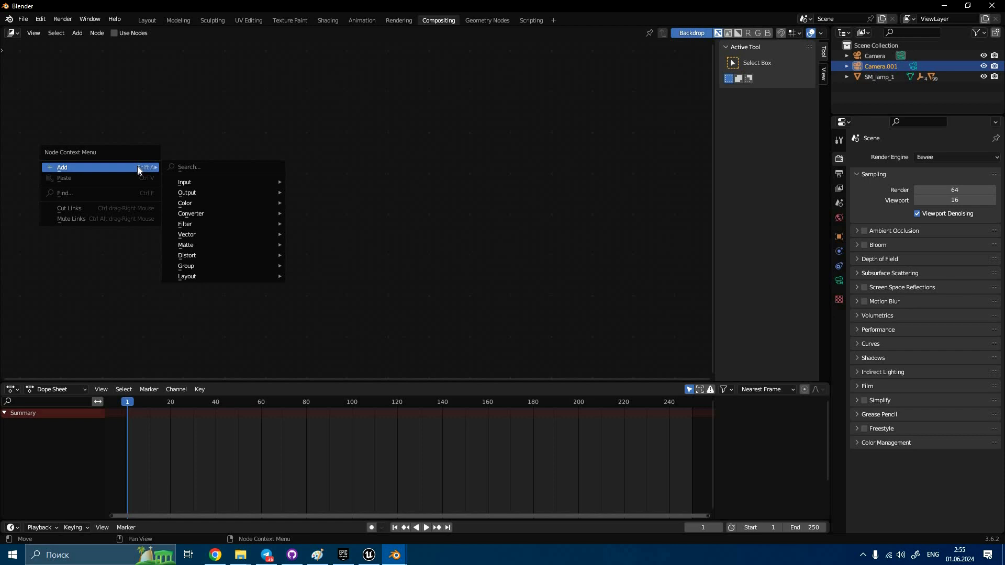
pyautogui.click(137, 165)
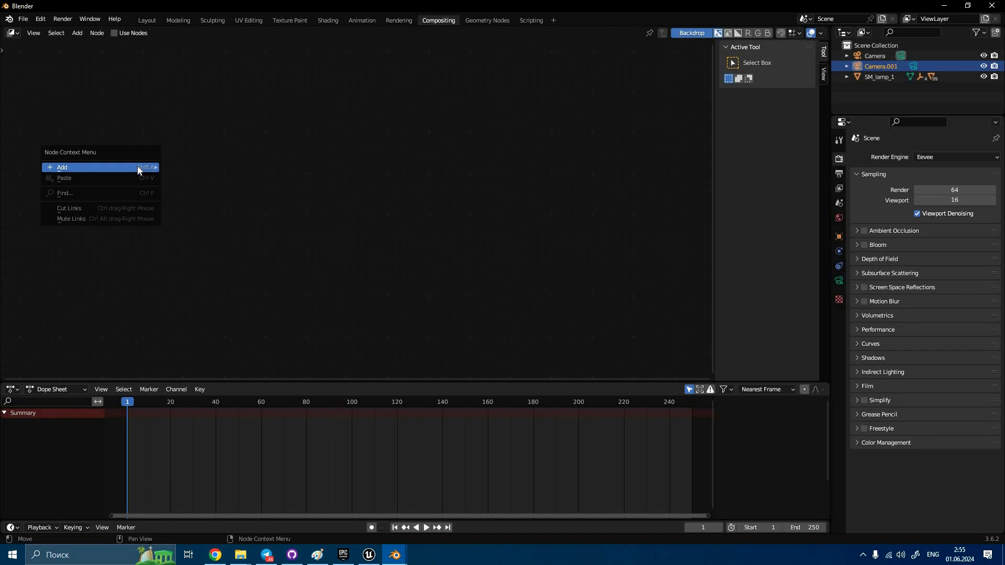
pyautogui.moveTo(142, 167)
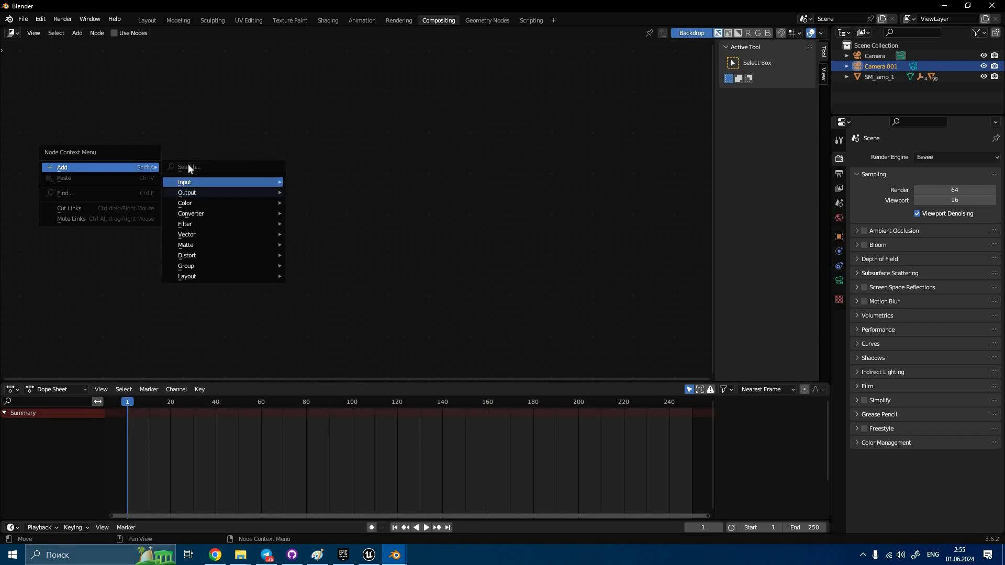
pyautogui.hotkey('alt', 'shift')
pyautogui.hotkey('alt', 'shift')
pyautogui.press('Escape')
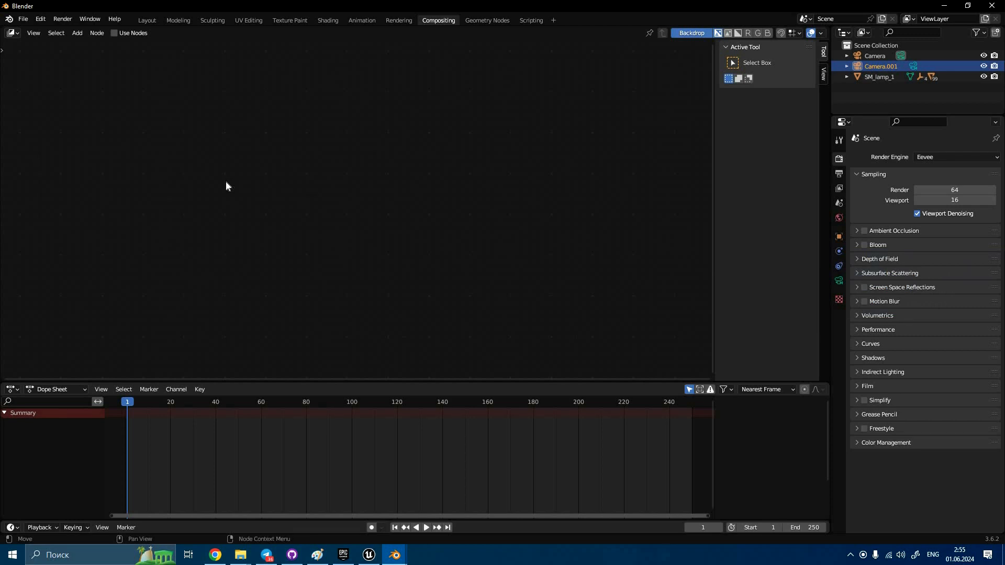
pyautogui.rightClick(226, 186)
pyautogui.moveTo(226, 184)
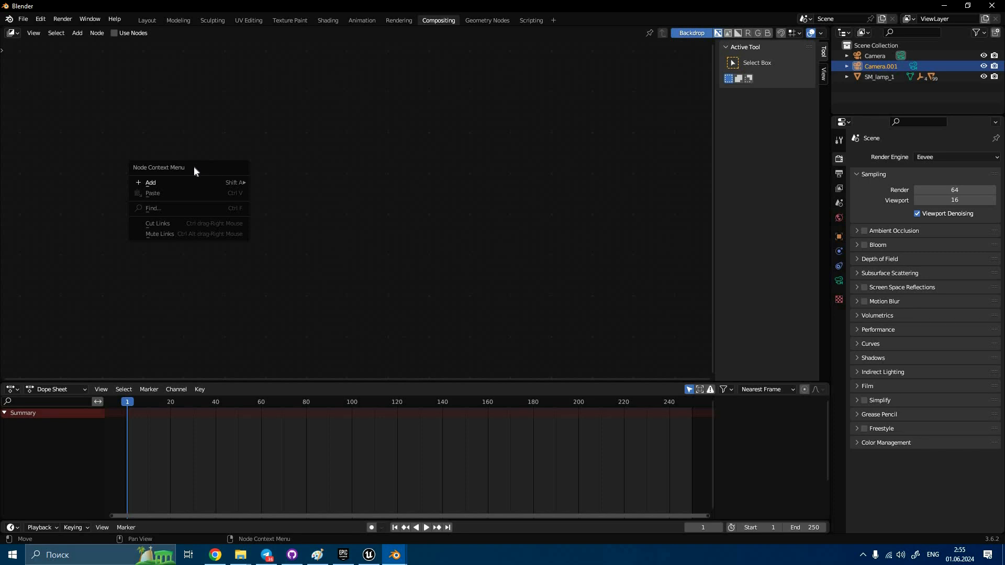
pyautogui.moveTo(194, 184)
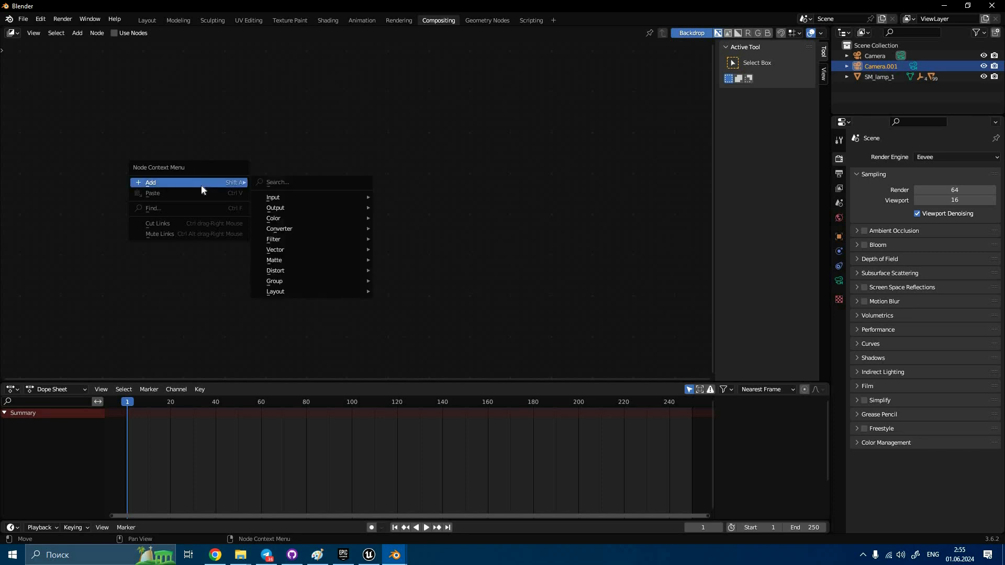
pyautogui.moveTo(293, 208)
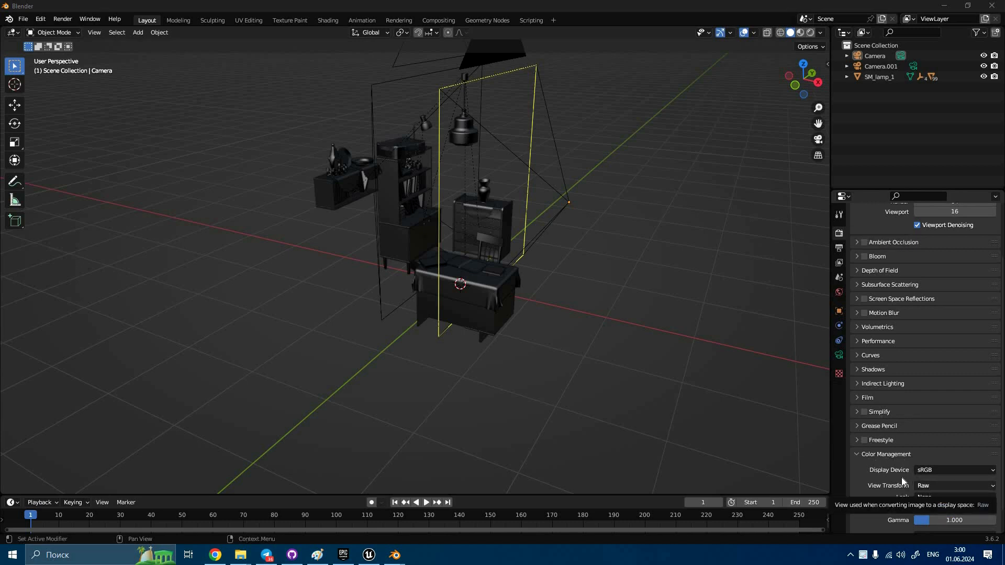
# Step: Enable Use Nodes in the Compositing workspace and add a Render Layers node to the empty node tree
pyautogui.click(444, 22)
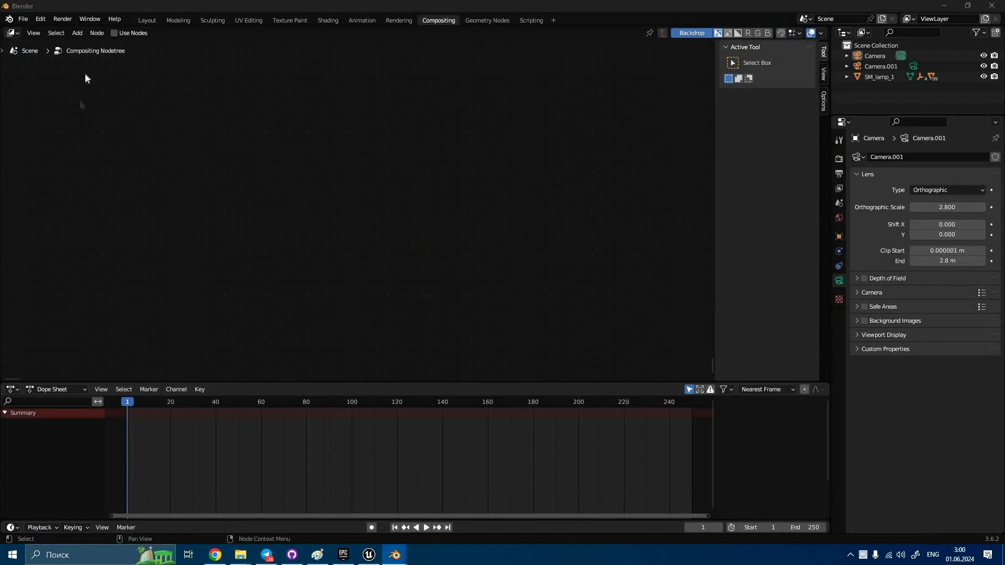
pyautogui.click(114, 33)
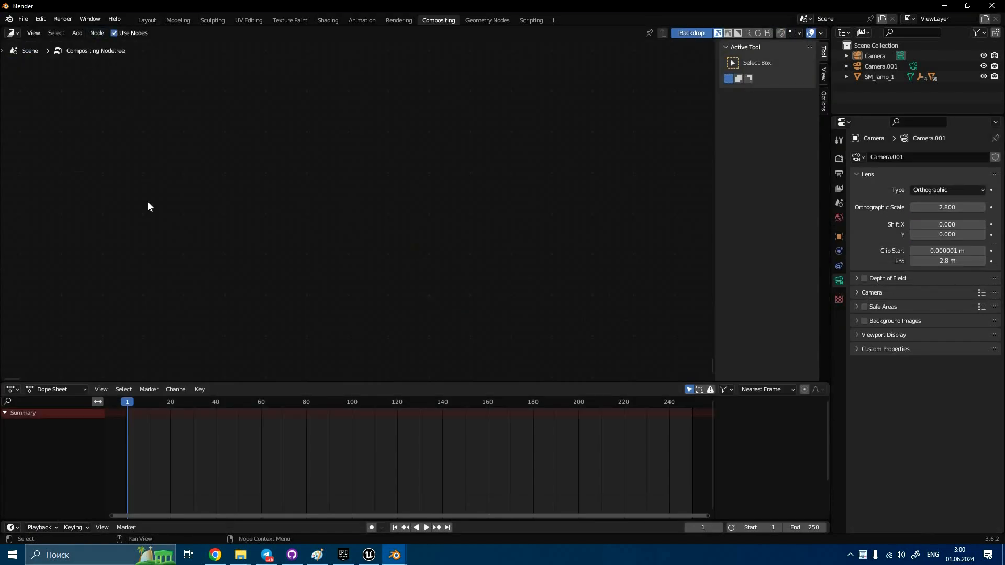
pyautogui.rightClick(148, 201)
pyautogui.moveTo(157, 203)
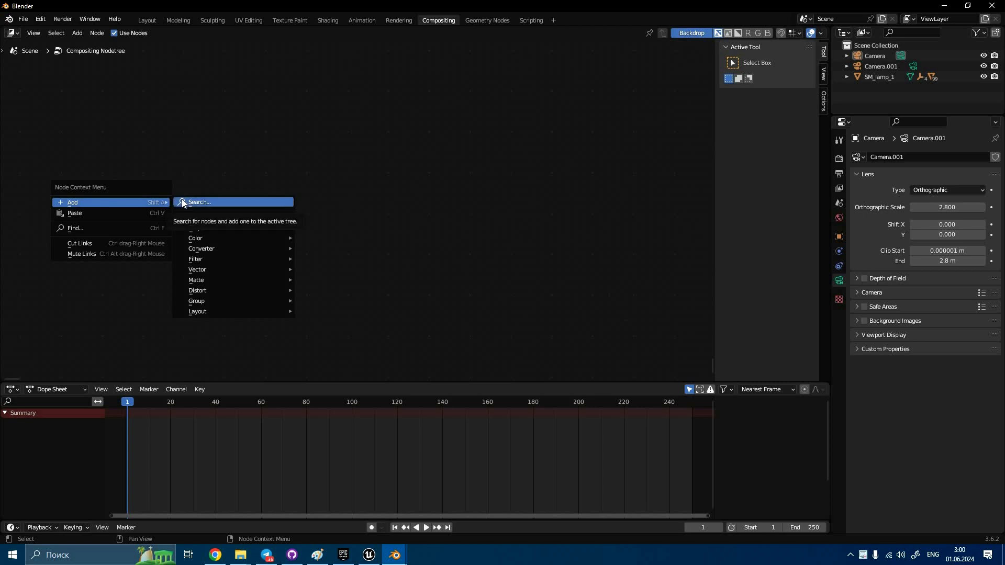
pyautogui.click(181, 201)
pyautogui.write('re')
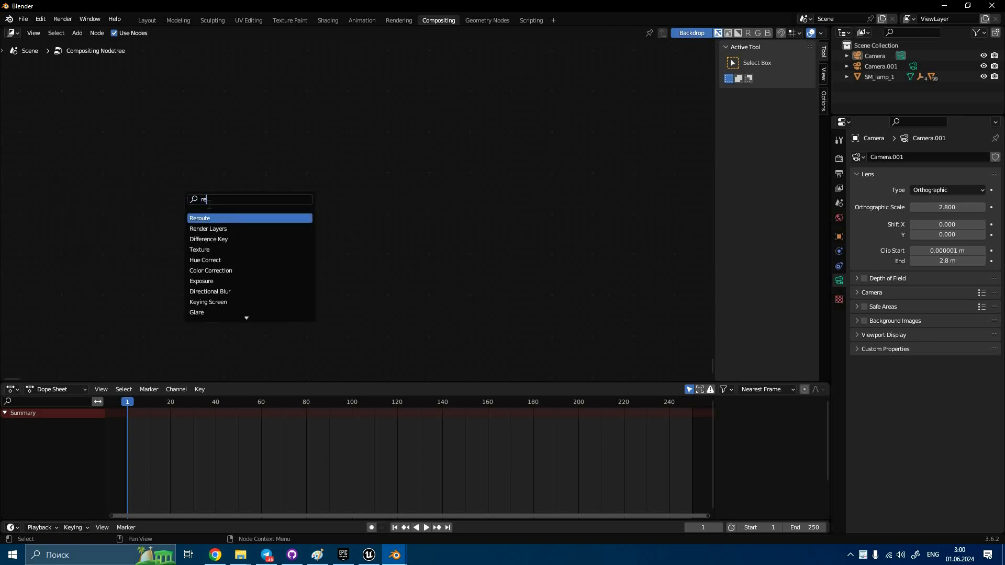
pyautogui.click(209, 228)
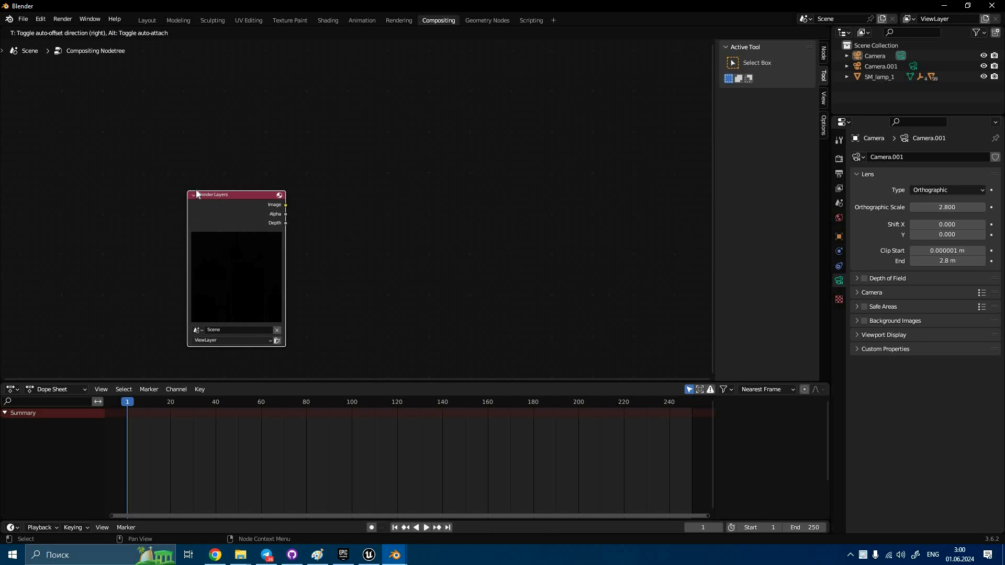
pyautogui.click(232, 198)
pyautogui.moveTo(232, 197); pyautogui.dragTo(165, 166)
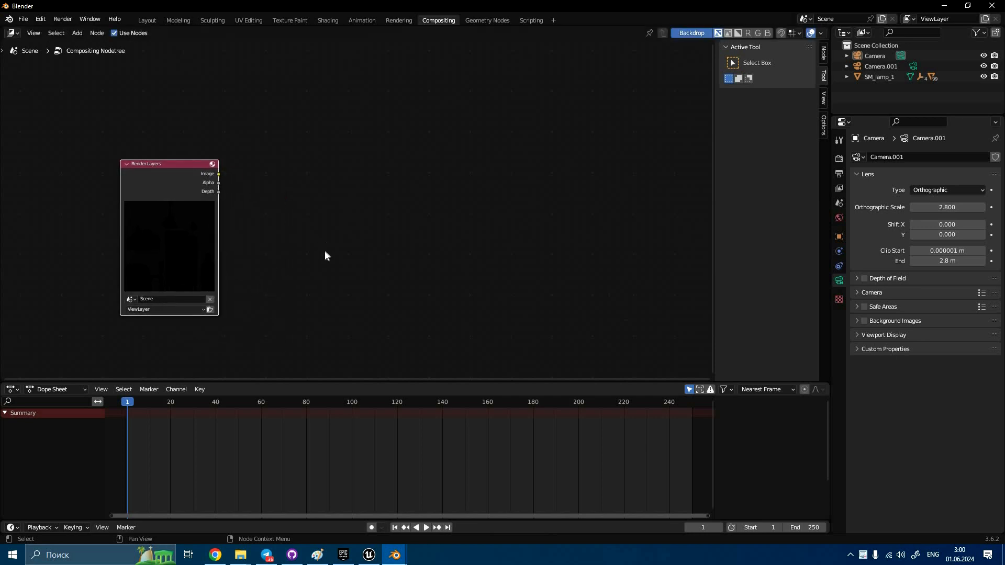
# Step: Add a Normalize node fed by the Depth output of the Render Layers node
pyautogui.moveTo(229, 201); pyautogui.dragTo(247, 207)
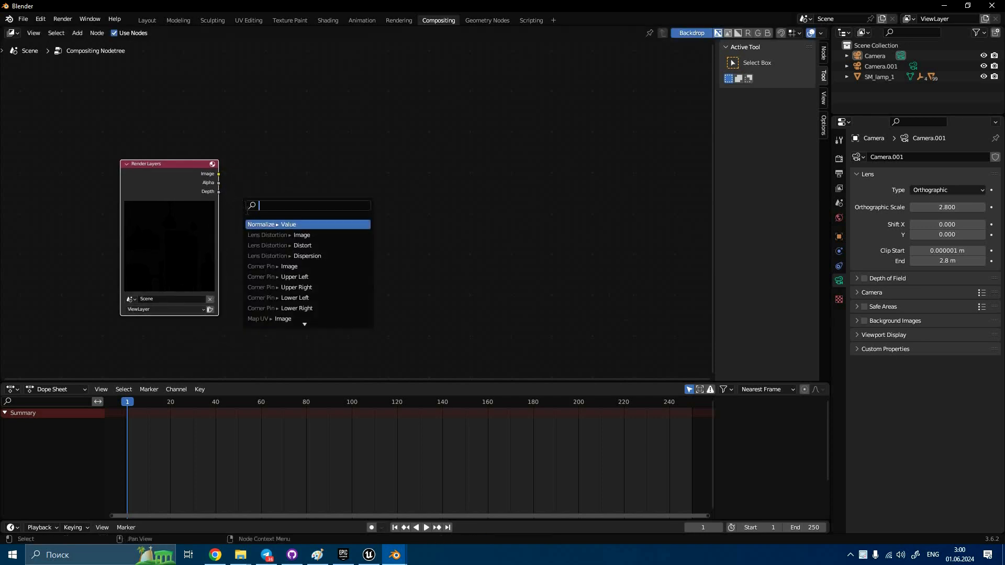
pyautogui.click(267, 225)
pyautogui.click(310, 254)
# Step: Add an Invert Color node after Normalize and connect the normalized value to its Color input
pyautogui.moveTo(317, 247); pyautogui.dragTo(341, 231)
pyautogui.write('inv')
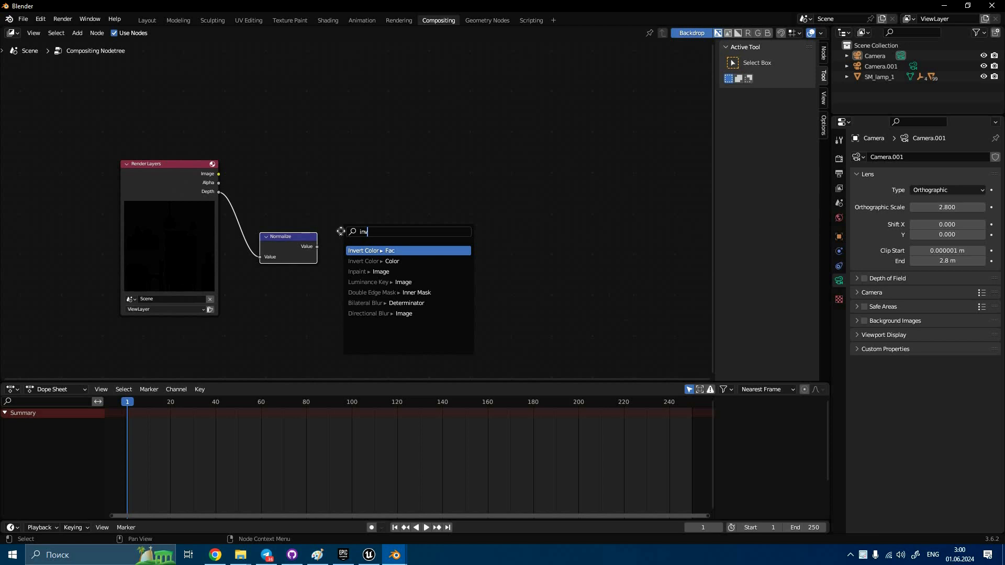
pyautogui.press('Return')
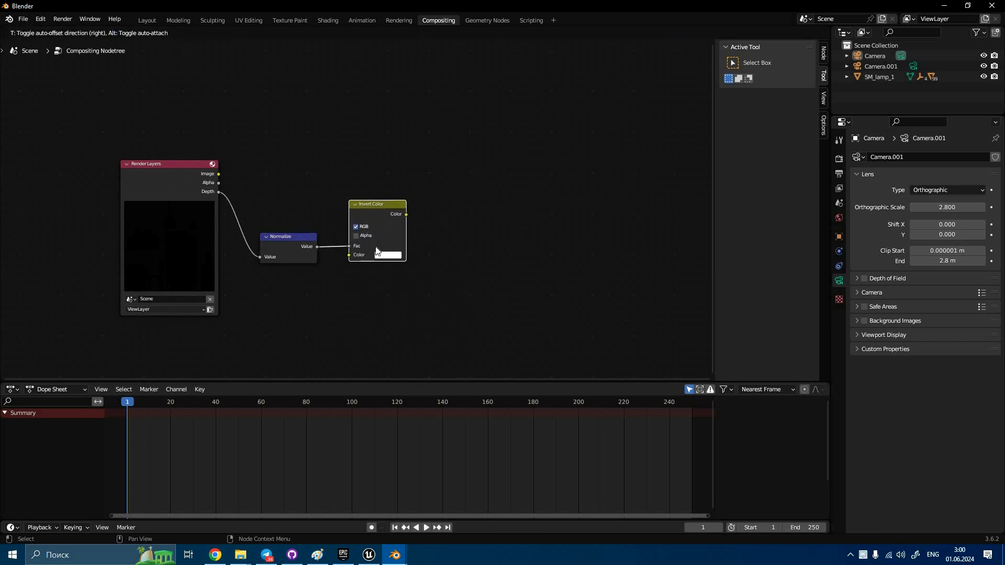
pyautogui.click(378, 249)
pyautogui.moveTo(349, 246); pyautogui.dragTo(349, 255)
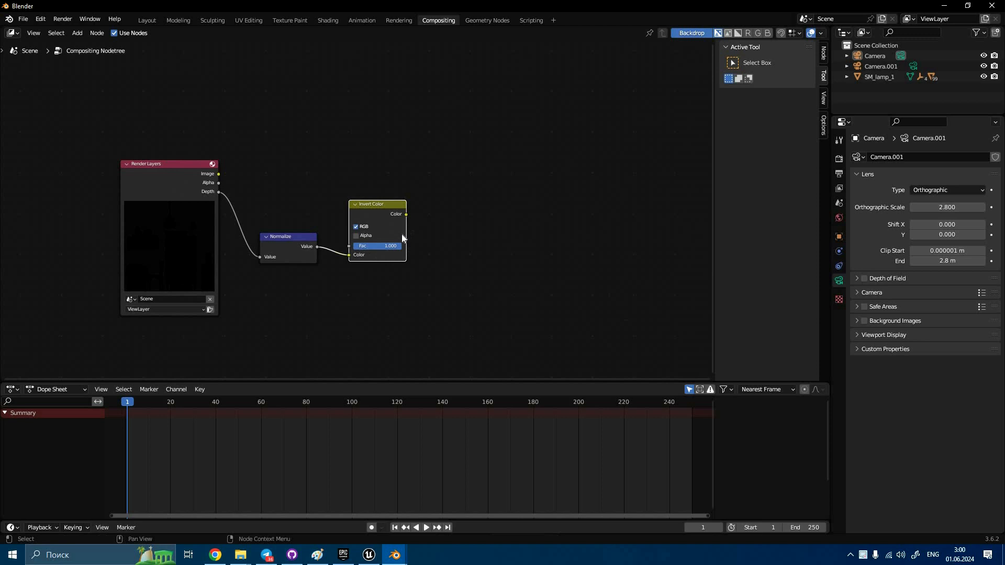
pyautogui.click(467, 152)
pyautogui.rightClick(468, 153)
pyautogui.press('c')
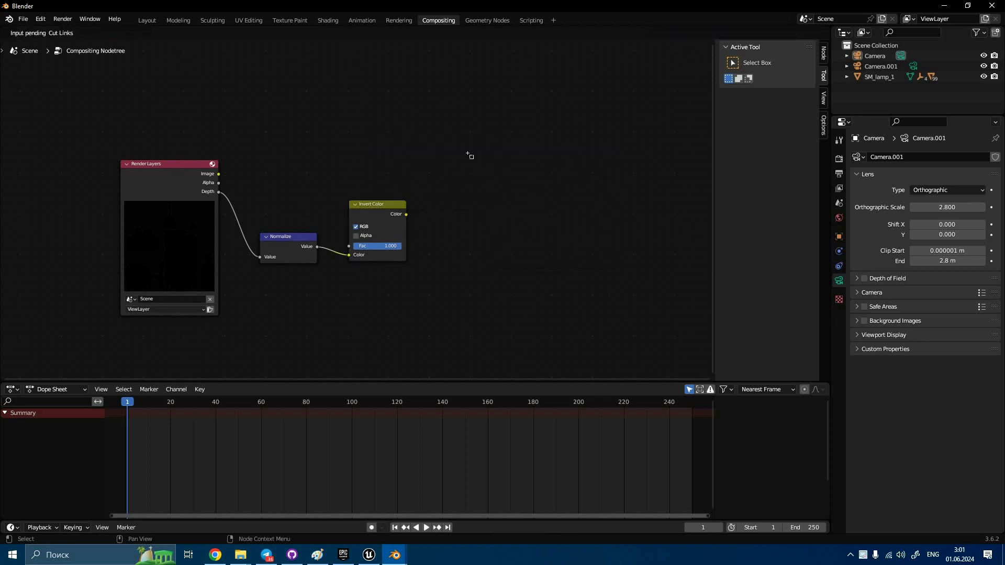
pyautogui.press('Escape')
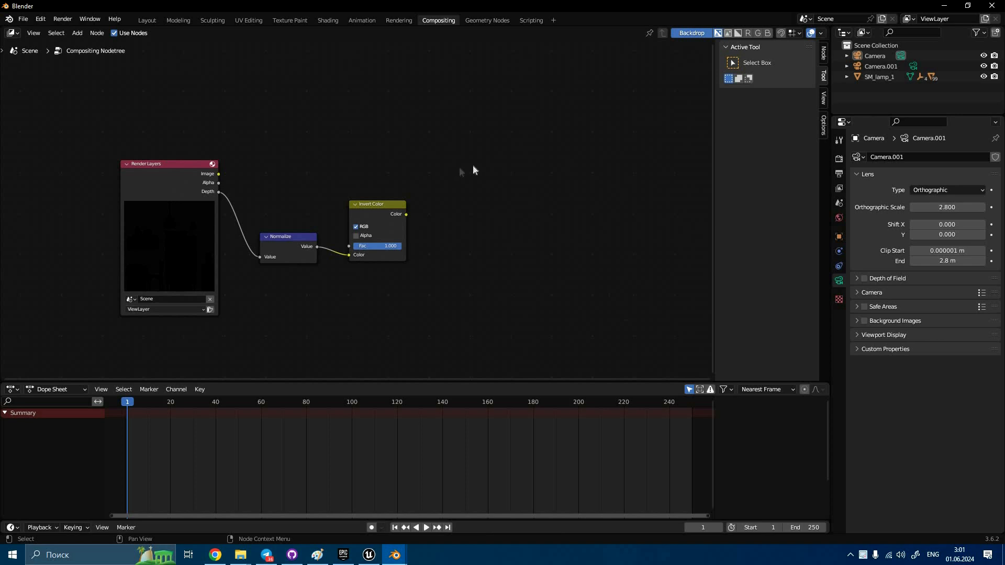
# Step: Add a Composite node and connect the Color output of Invert Color to its Image input
pyautogui.rightClick(472, 165)
pyautogui.click(511, 166)
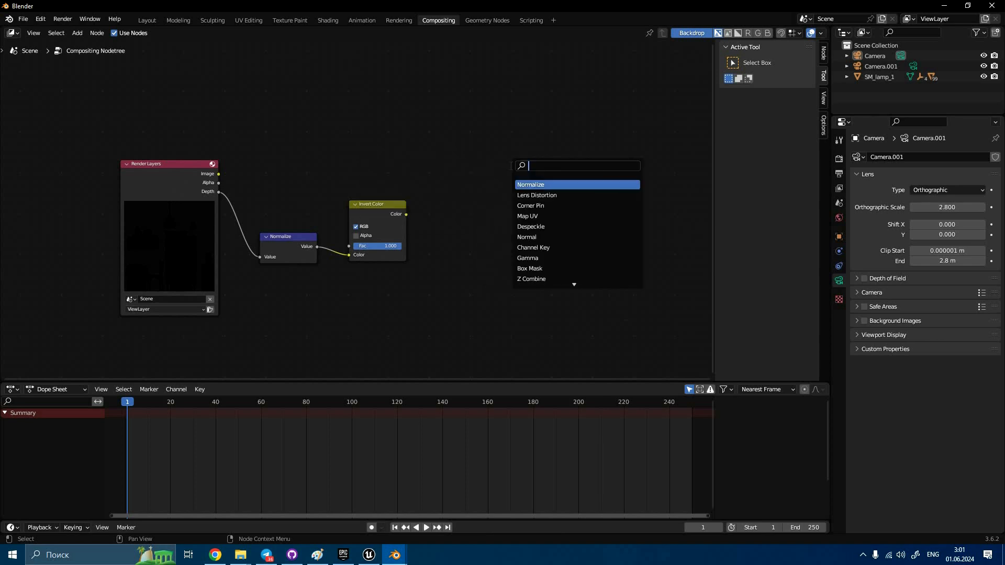
pyautogui.write('comp')
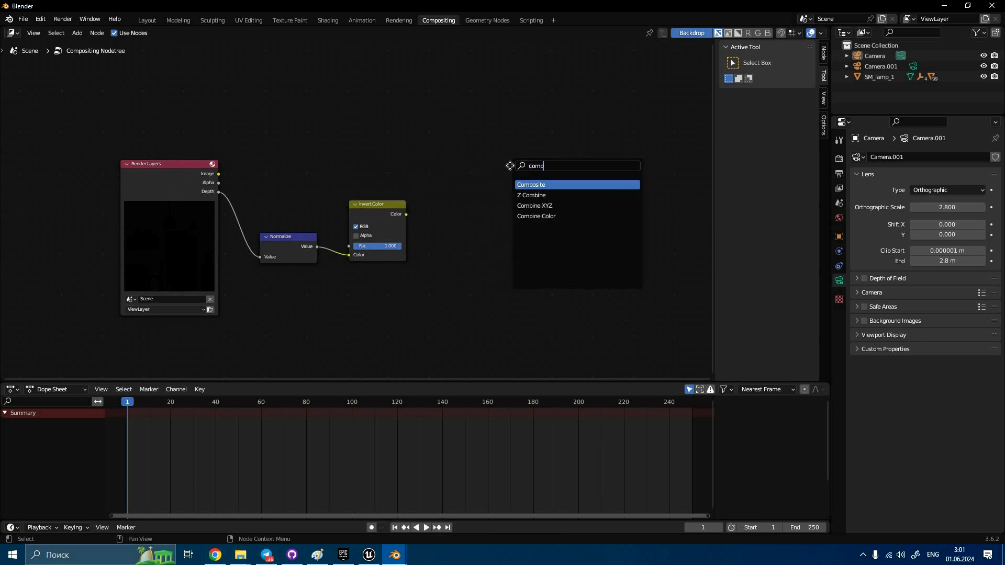
pyautogui.press('Return')
pyautogui.click(440, 138)
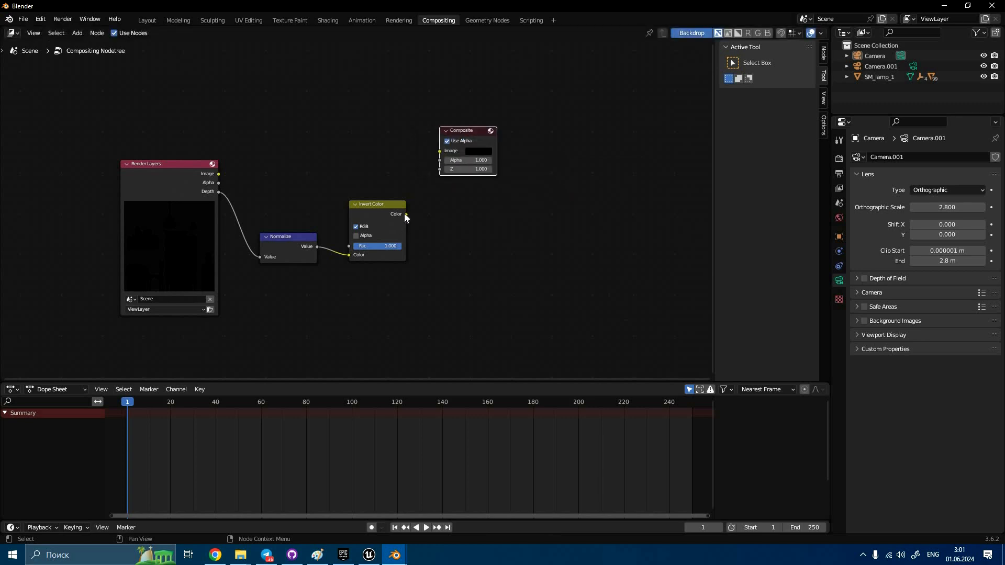
pyautogui.moveTo(406, 214); pyautogui.dragTo(440, 151)
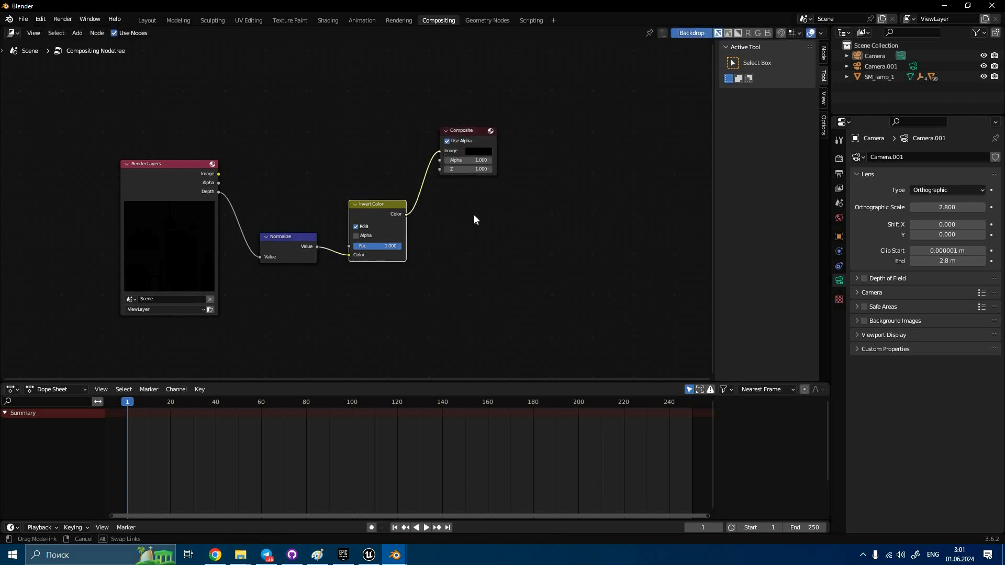
pyautogui.click(479, 224)
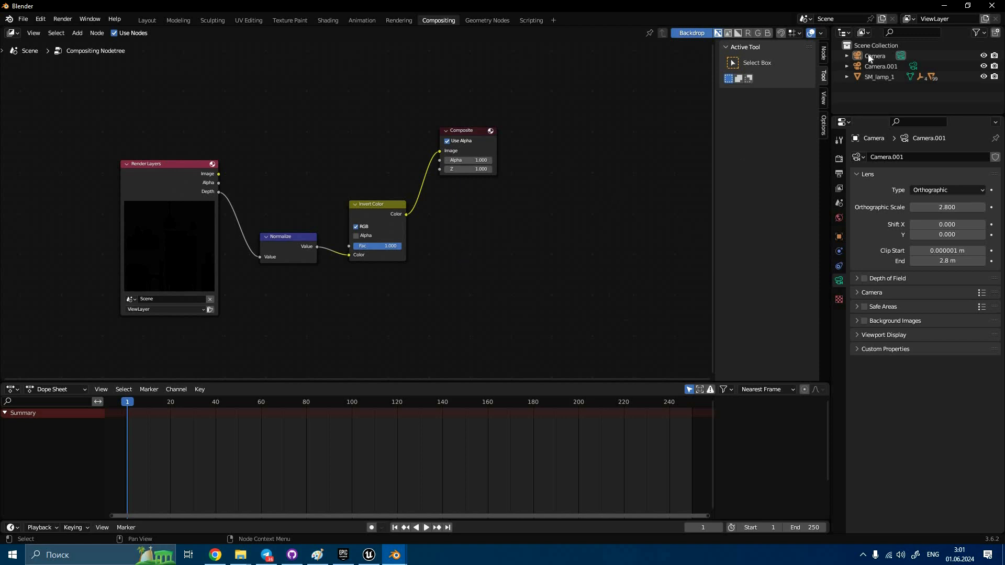
# Step: Make Camera the active scene camera and render its depth image of the furniture
pyautogui.click(900, 55)
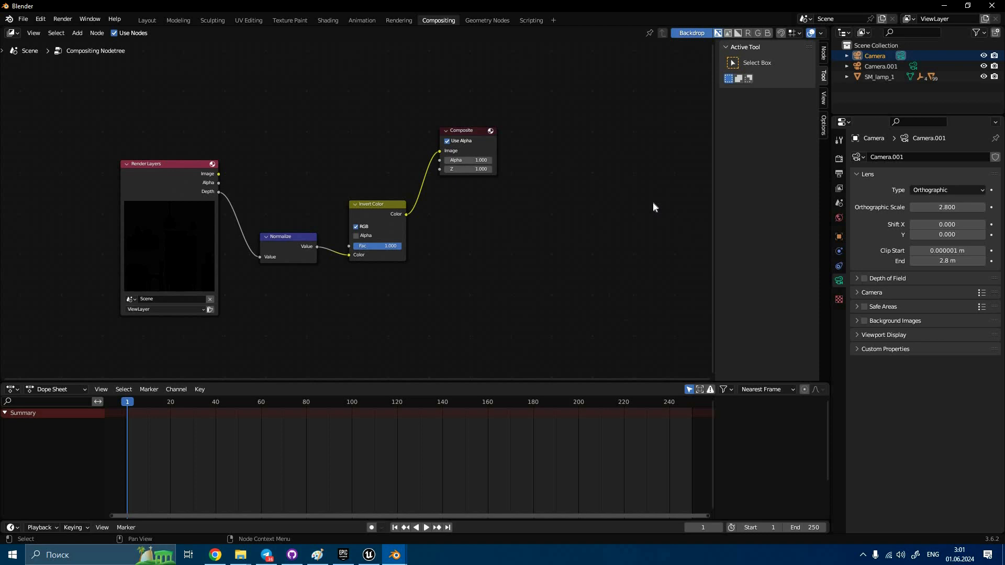
pyautogui.press('F12')
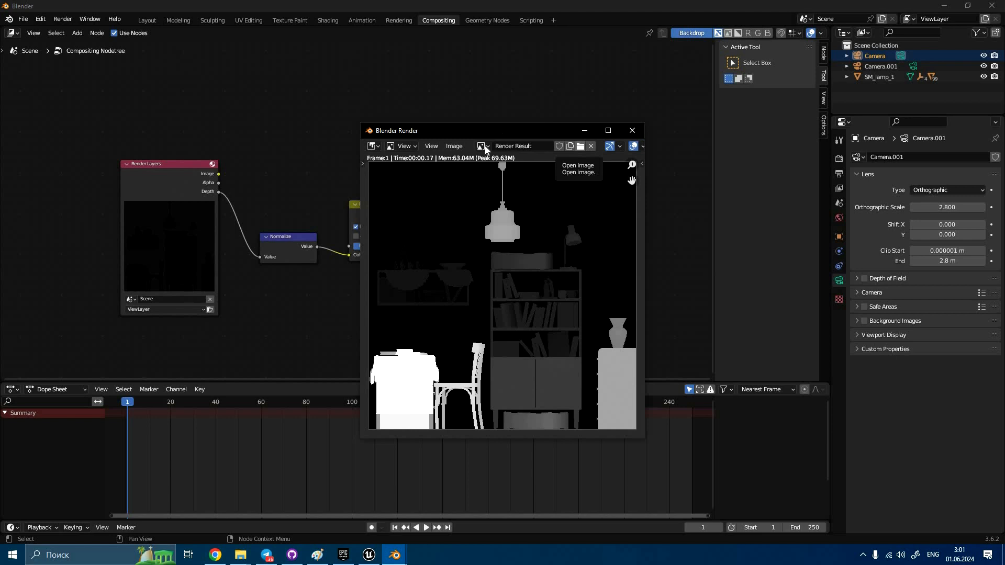
pyautogui.moveTo(490, 139); pyautogui.dragTo(488, 85)
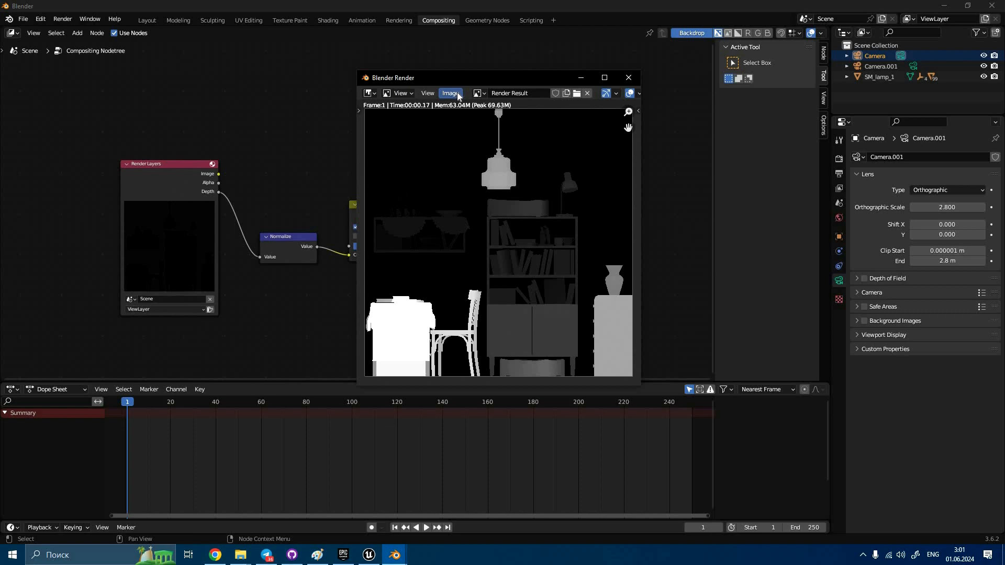
# Step: Save the rendered depth image as Front.png in the Downloads folder
pyautogui.click(458, 95)
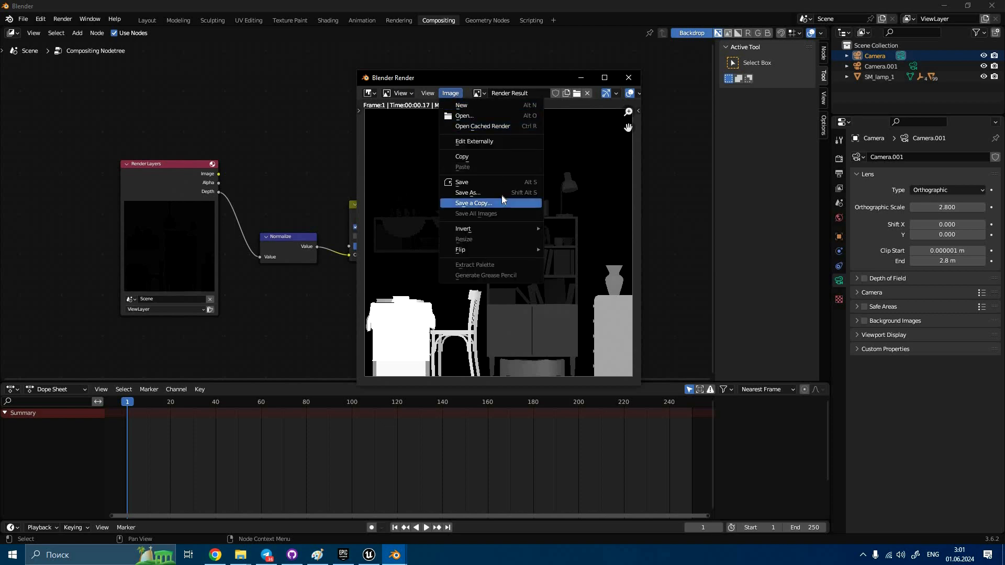
pyautogui.click(502, 193)
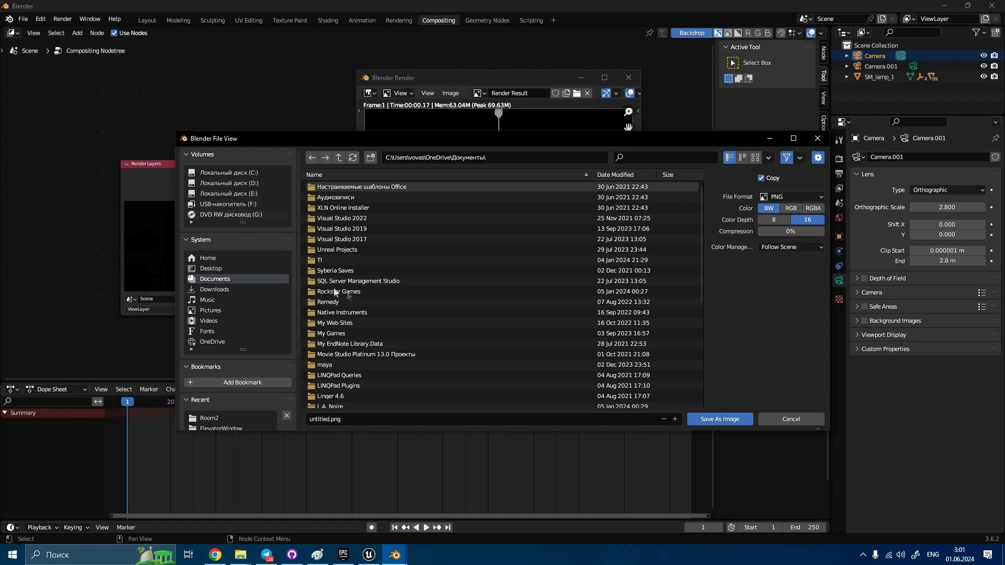
pyautogui.click(238, 290)
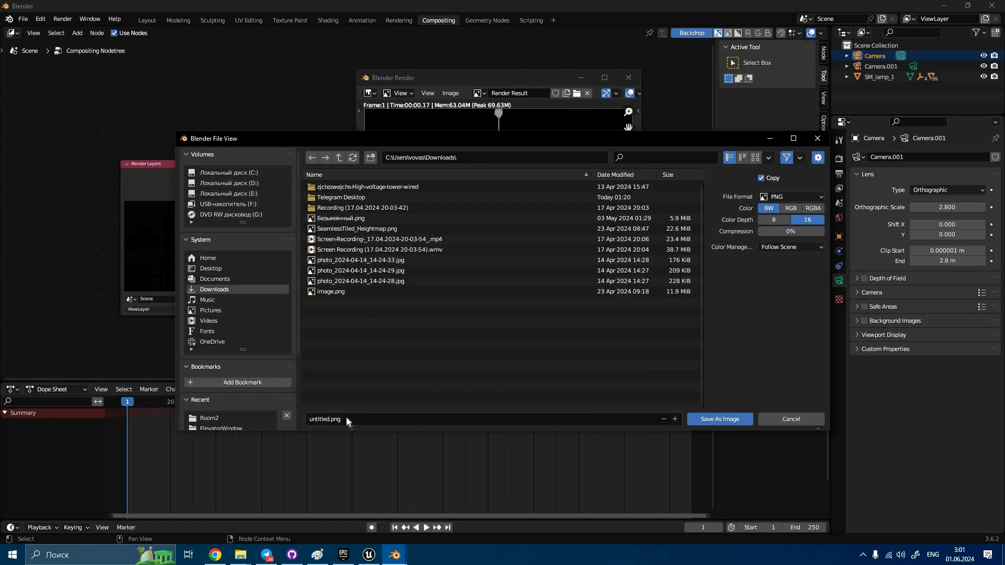
pyautogui.click(330, 421)
pyautogui.doubleClick(320, 419)
pyautogui.press('BackSpace')
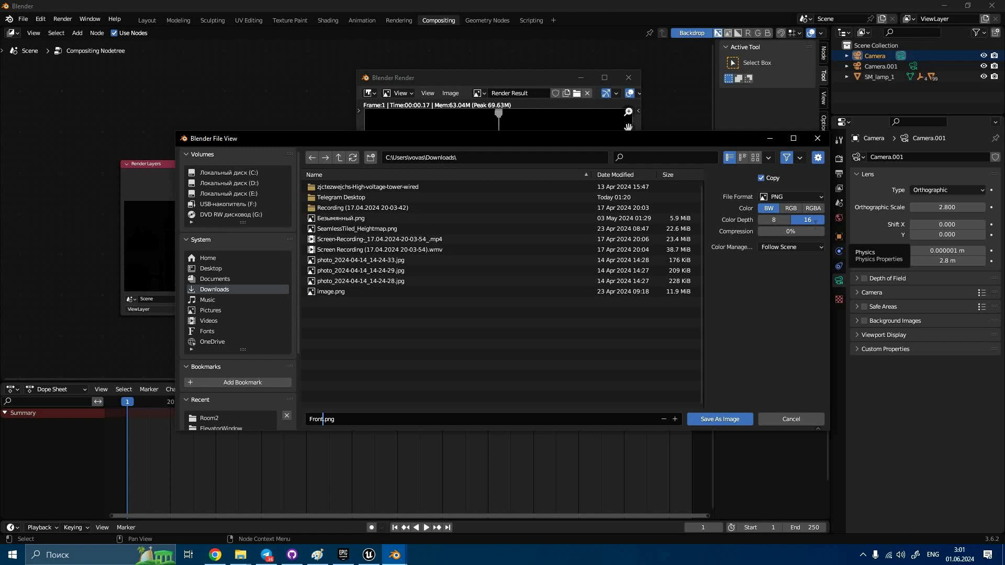
pyautogui.click(722, 420)
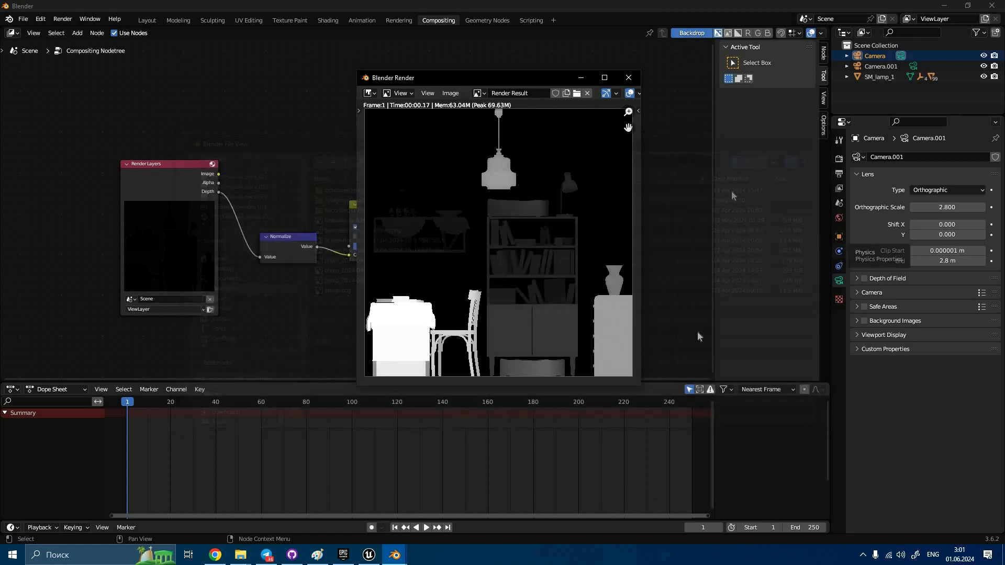
# Step: Make Camera.001 the active scene camera and render the furniture depth from the opposite side
pyautogui.click(913, 68)
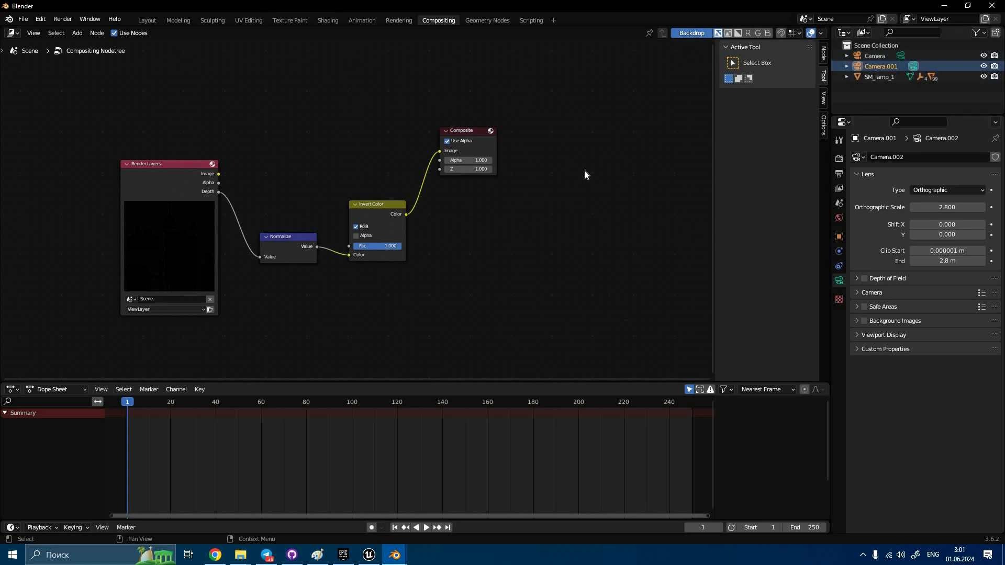
pyautogui.press('F12')
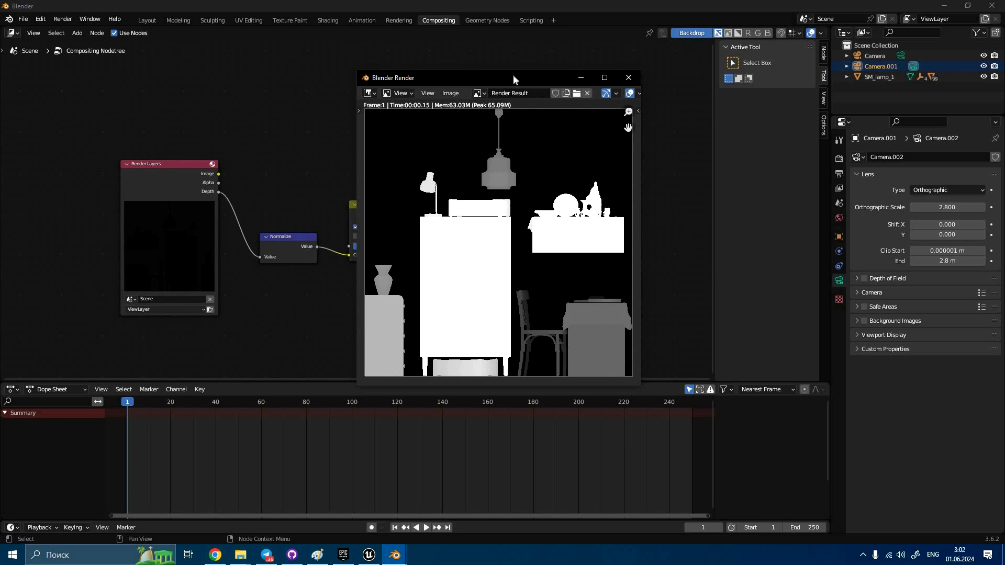
pyautogui.moveTo(518, 76); pyautogui.dragTo(439, 45)
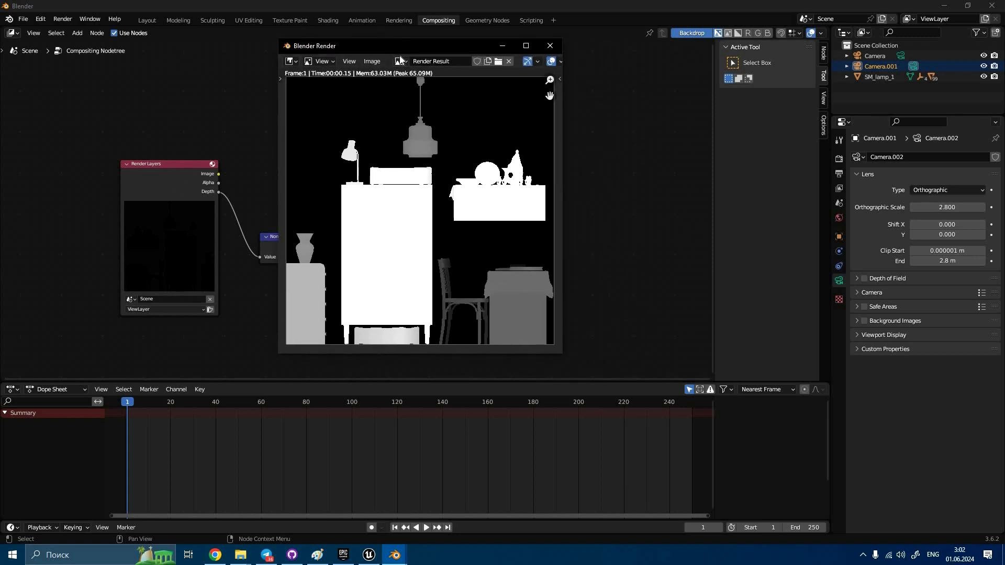
# Step: Save the opposite-side depth render as Back.png in the Downloads folder
pyautogui.click(377, 64)
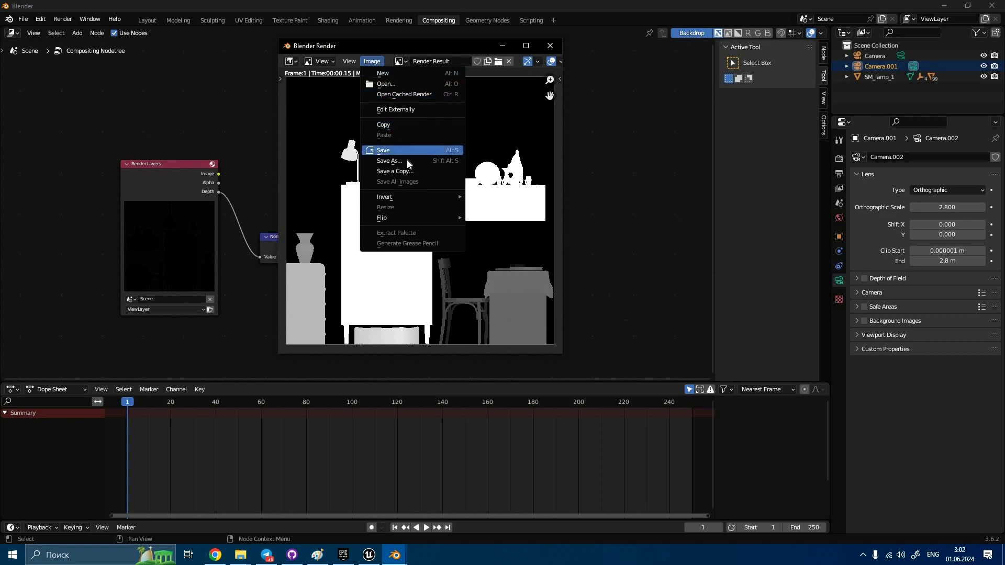
pyautogui.click(390, 160)
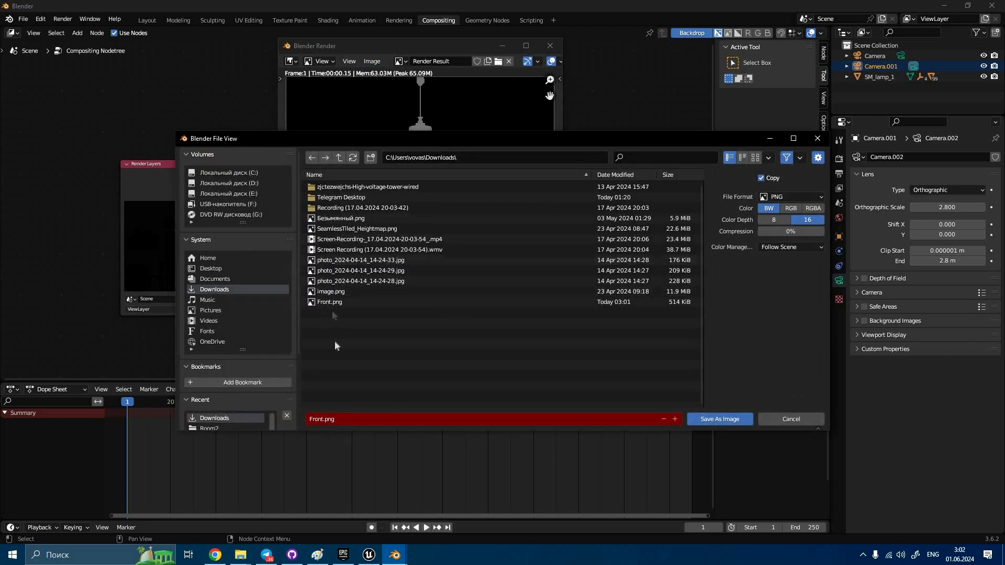
pyautogui.click(326, 423)
pyautogui.moveTo(324, 420); pyautogui.dragTo(300, 421)
pyautogui.write('Back')
pyautogui.press('Return')
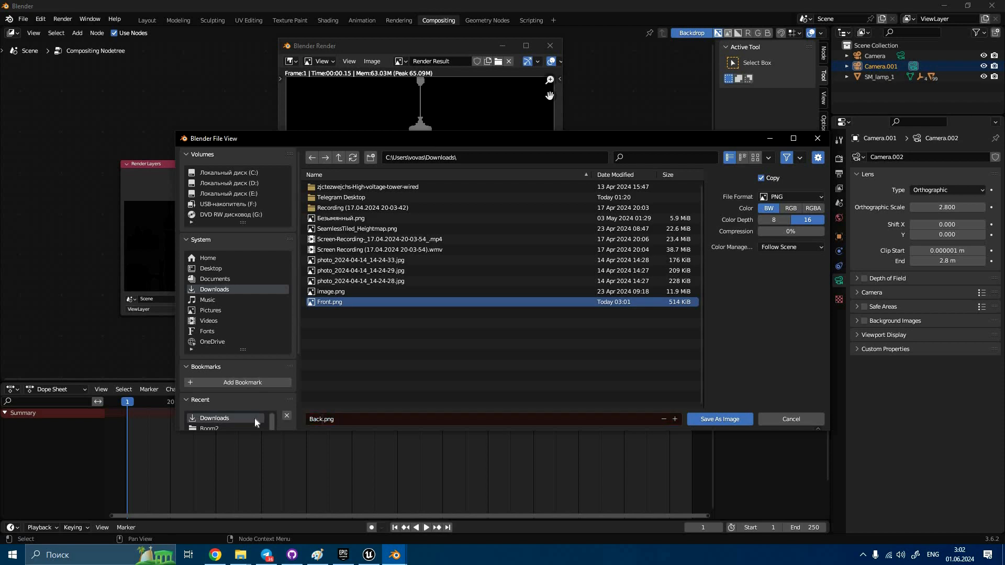
pyautogui.click(699, 419)
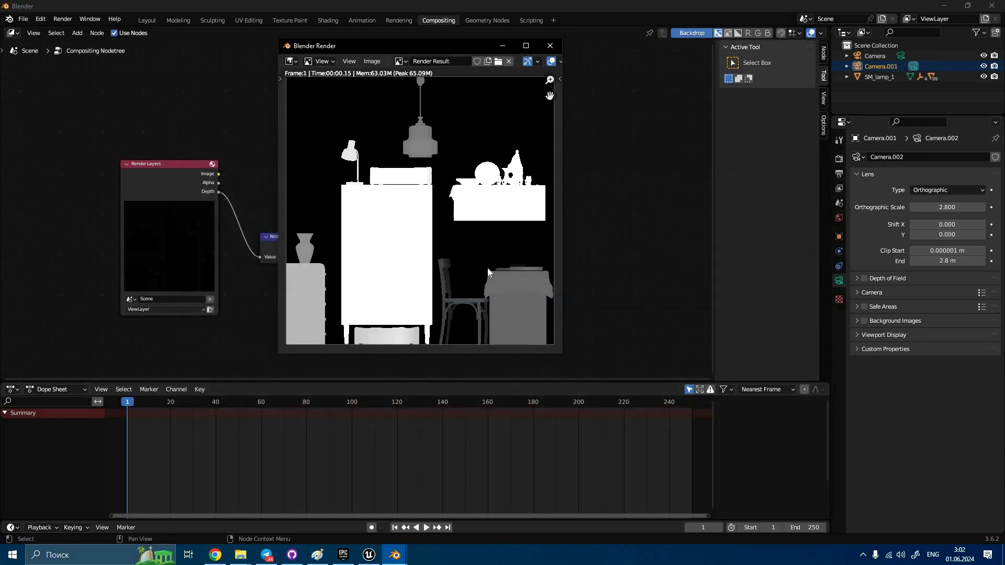
# Step: Launch Adobe Photoshop CS6
pyautogui.press('super')
pyautogui.write('p')
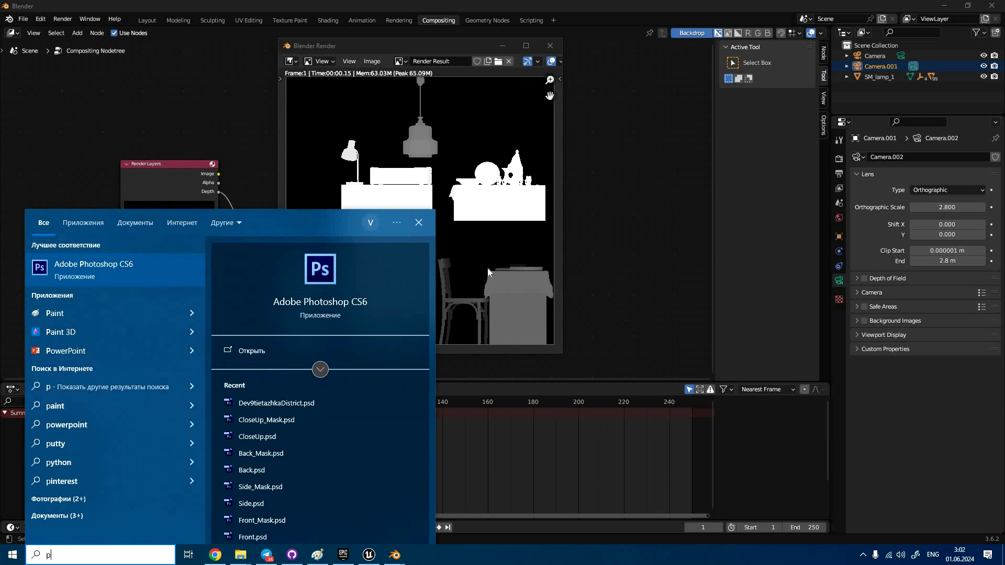
pyautogui.press('Return')
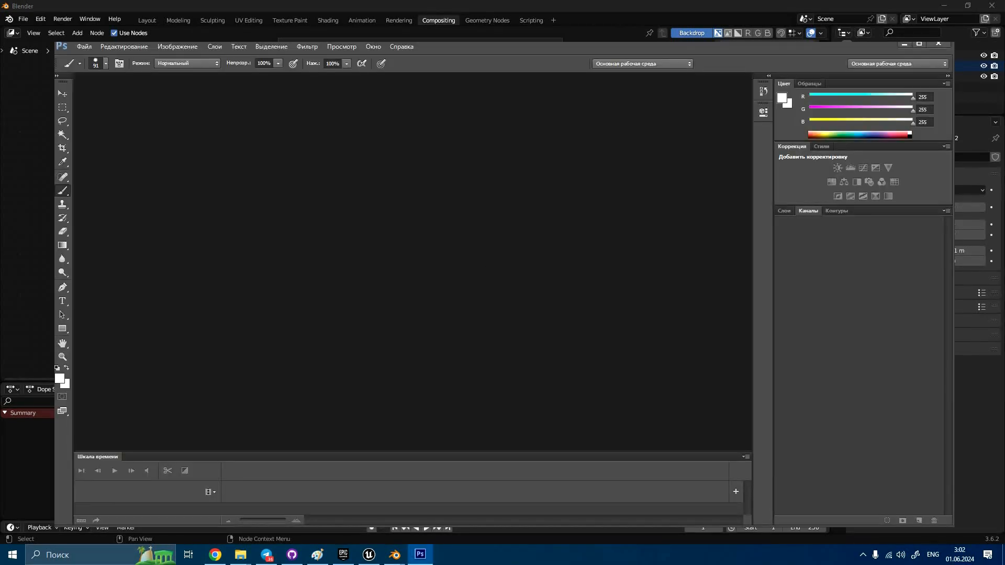
# Step: Switch to Unreal Editor and open the content folder Building/Material/Window/Texture/RoomInteriors/Interiors with the content browser enlarged
pyautogui.click(369, 555)
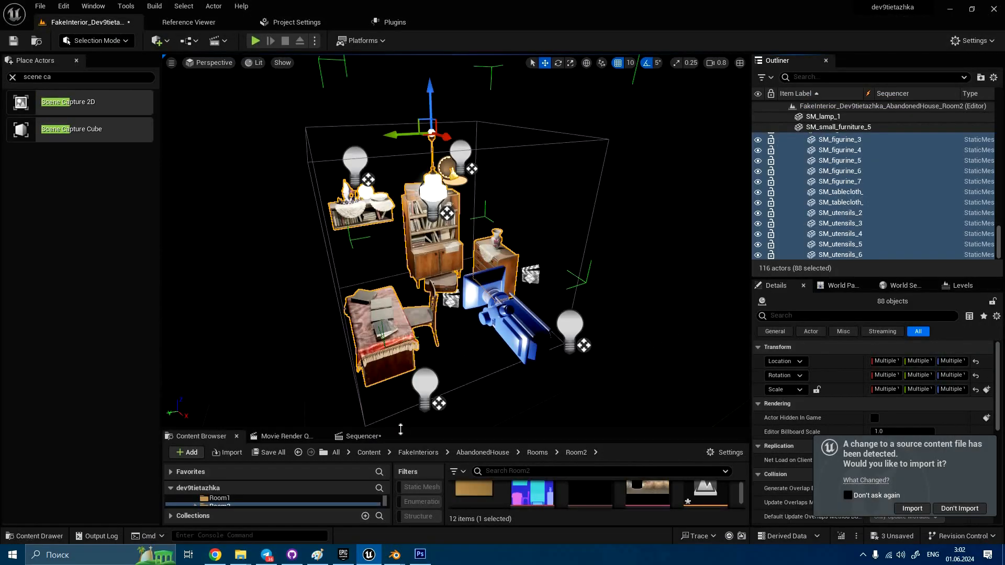
pyautogui.moveTo(381, 231); pyautogui.dragTo(381, 210)
pyautogui.scroll(8, 245, 395)
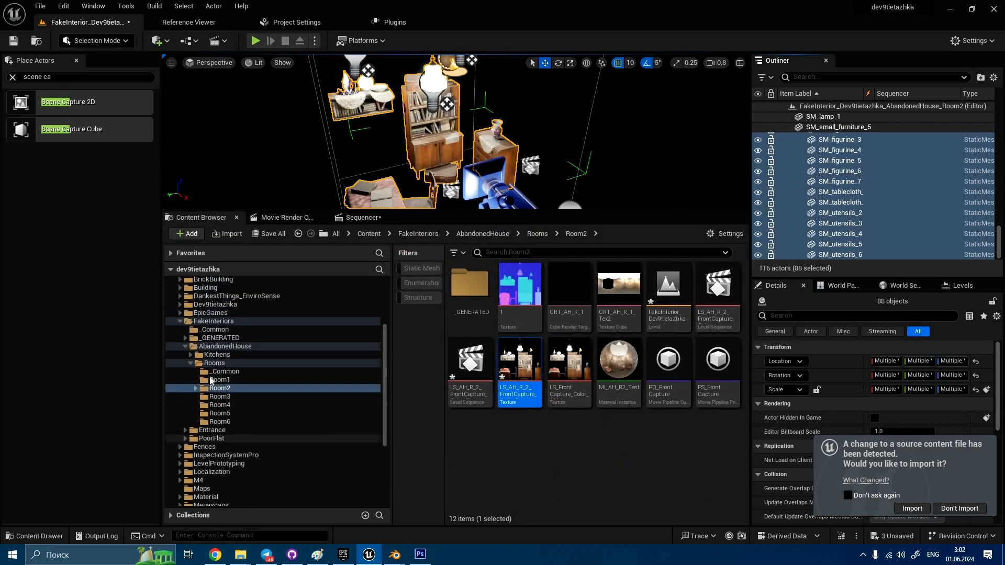
pyautogui.doubleClick(184, 356)
pyautogui.click(210, 322)
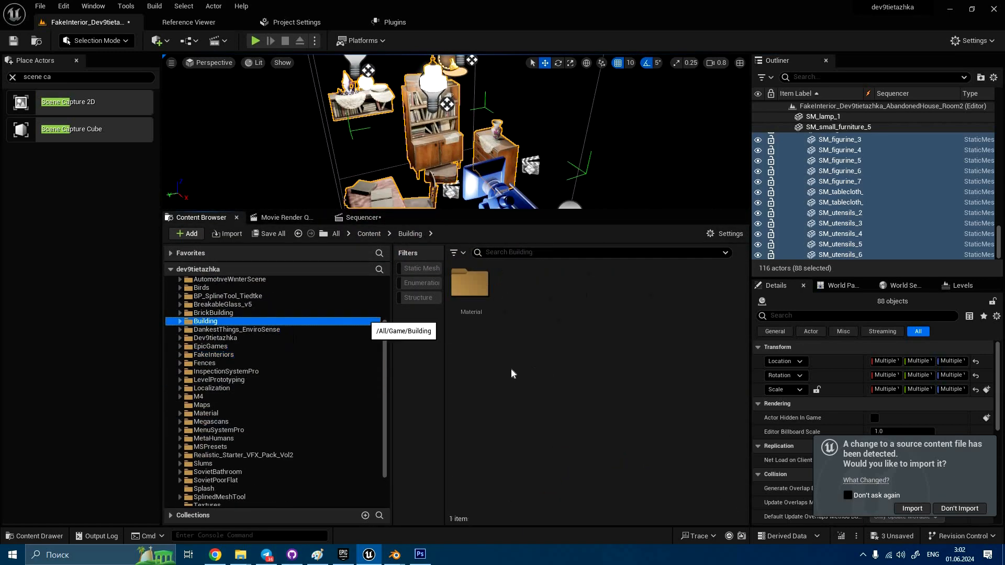
pyautogui.doubleClick(467, 324)
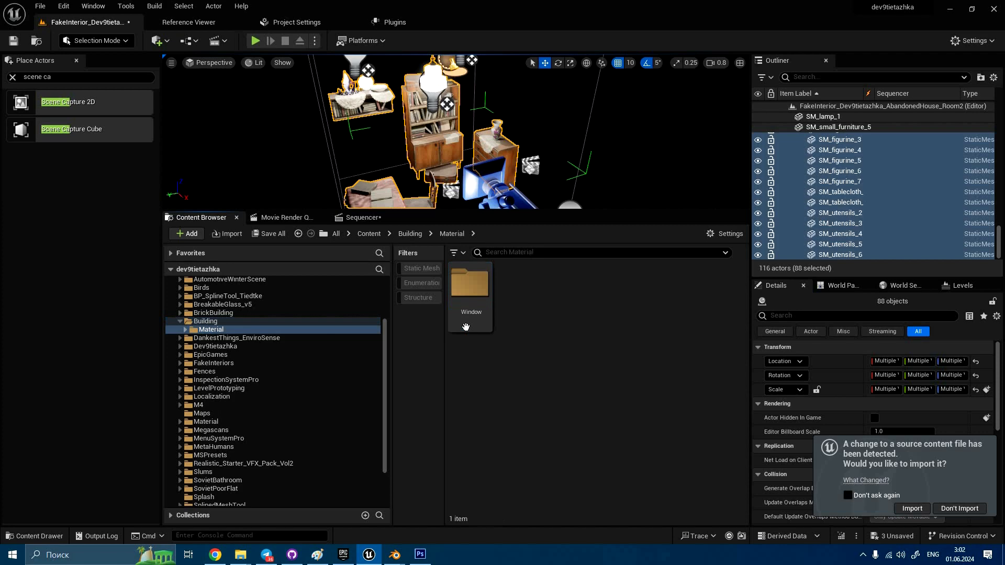
pyautogui.doubleClick(467, 325)
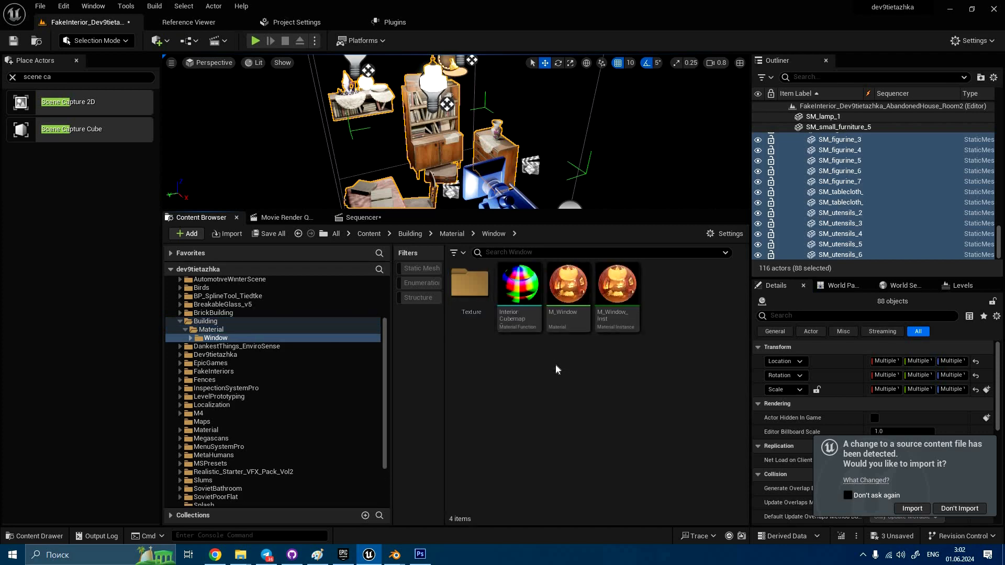
pyautogui.doubleClick(469, 294)
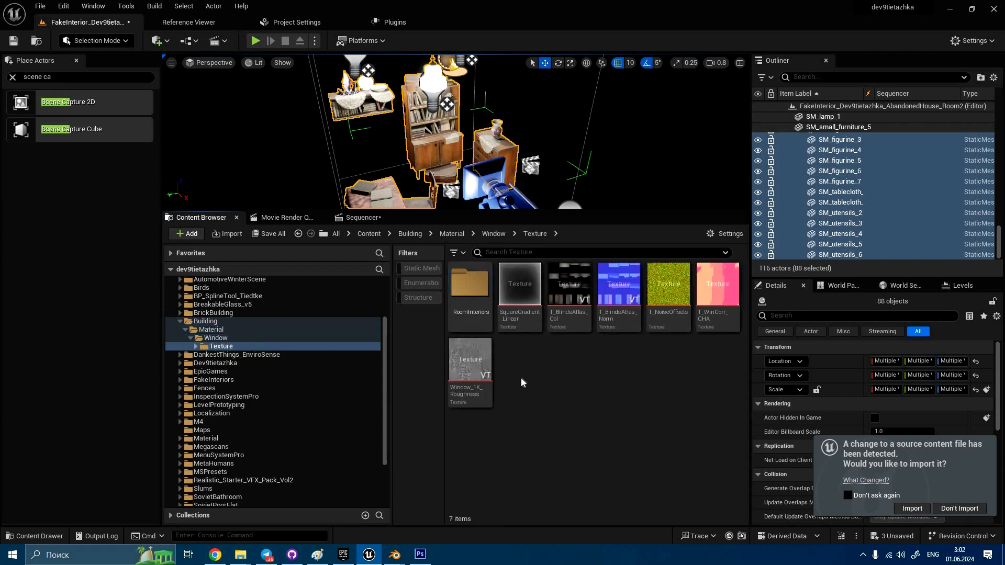
pyautogui.doubleClick(469, 285)
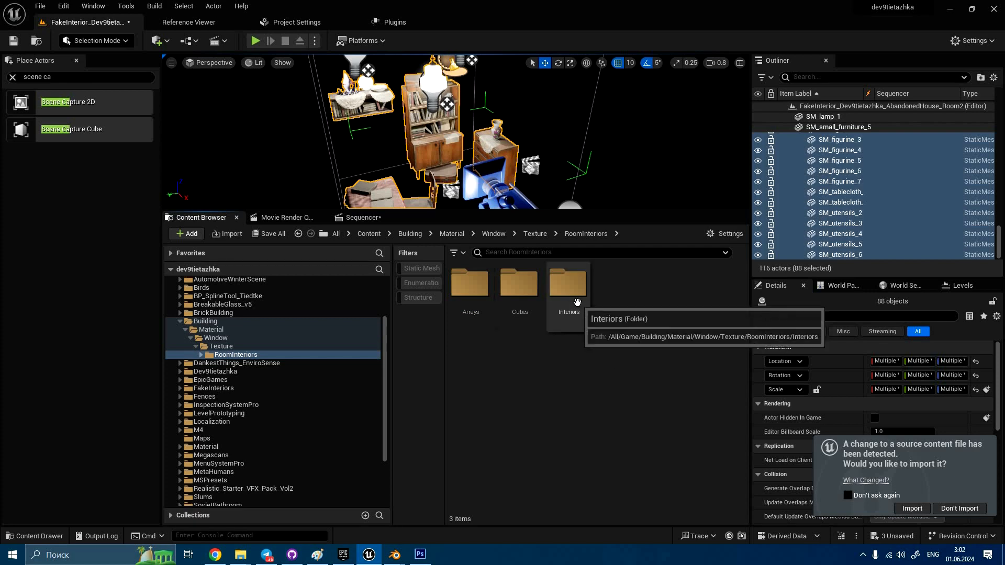
pyautogui.doubleClick(577, 302)
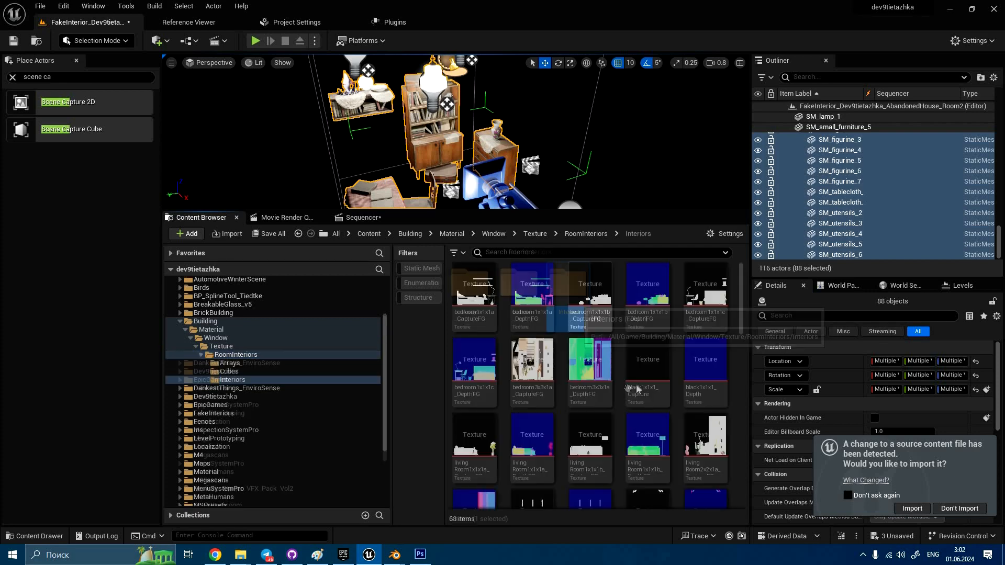
# Step: Export the bedroom1x1x1a_DepthFG texture as a PNG file to the Downloads folder
pyautogui.rightClick(547, 303)
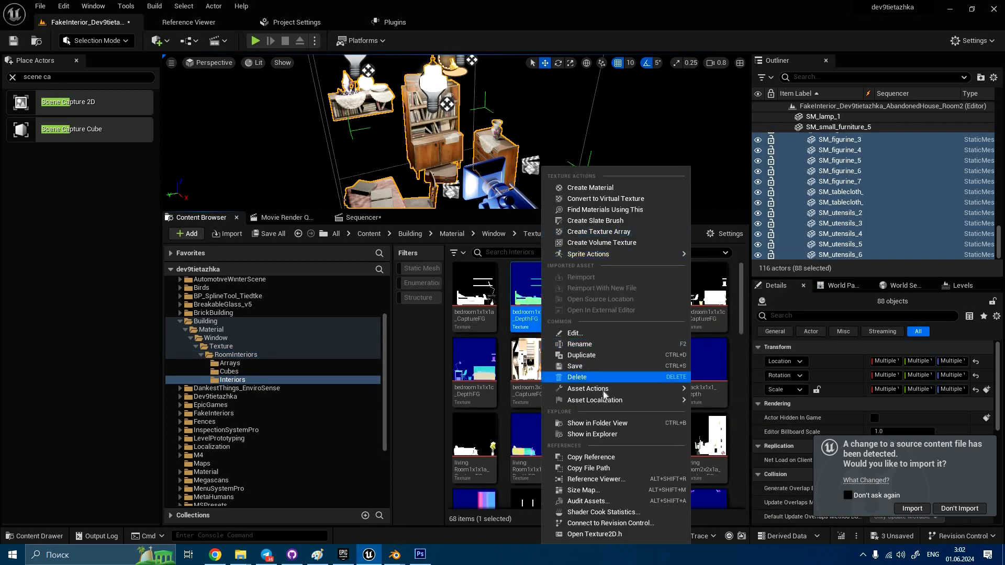
pyautogui.moveTo(603, 391)
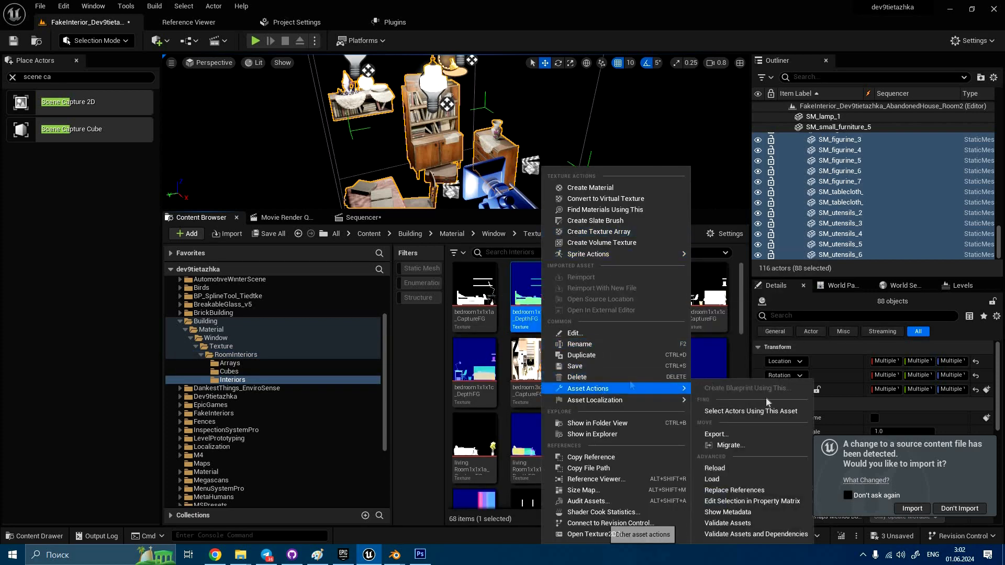
pyautogui.click(746, 438)
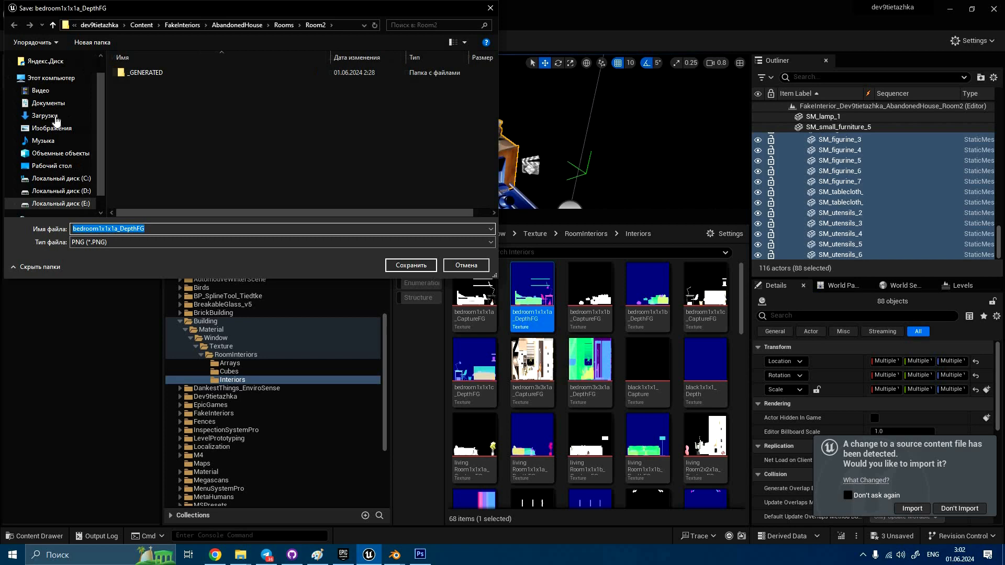
pyautogui.click(56, 117)
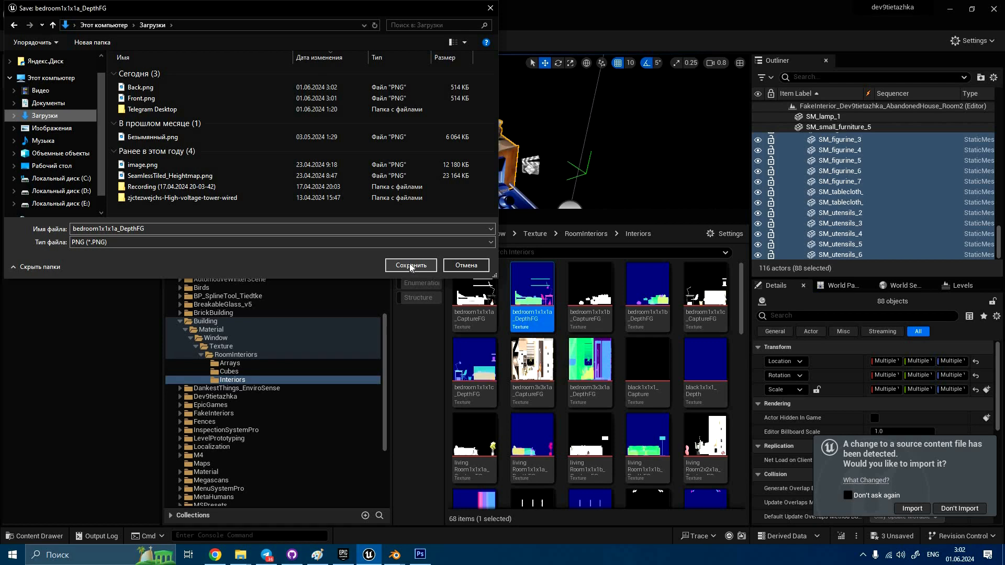
pyautogui.press('Return')
# Step: Switch to Photoshop and open bedroom1x1x1a_DepthFG.PNG from the Downloads folder without colour management
pyautogui.click(420, 555)
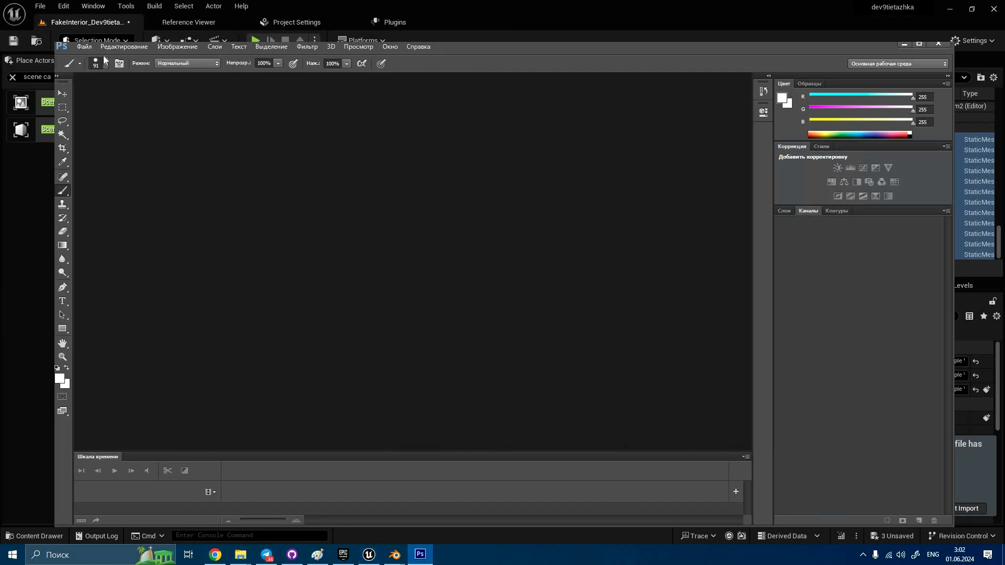
pyautogui.click(89, 47)
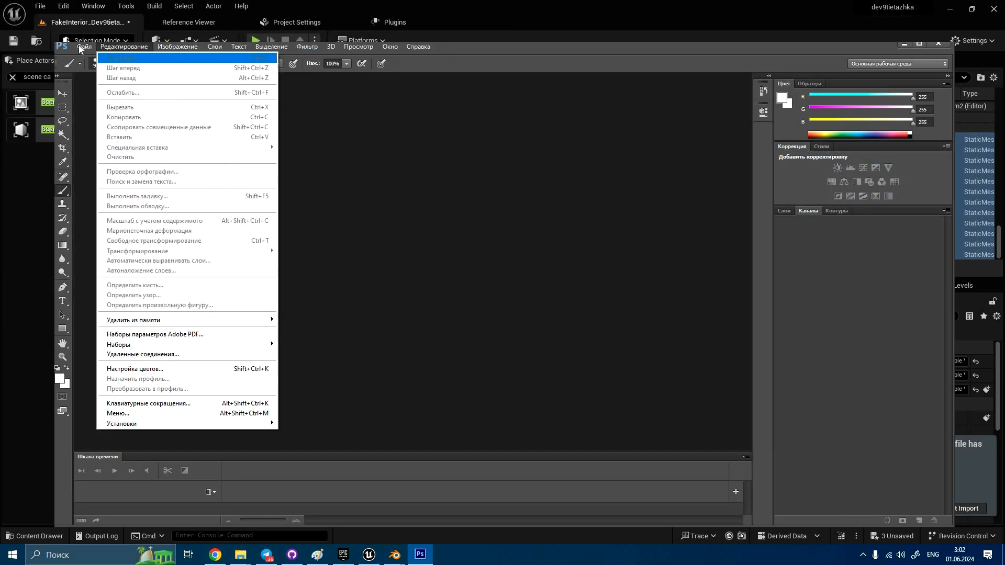
pyautogui.click(97, 68)
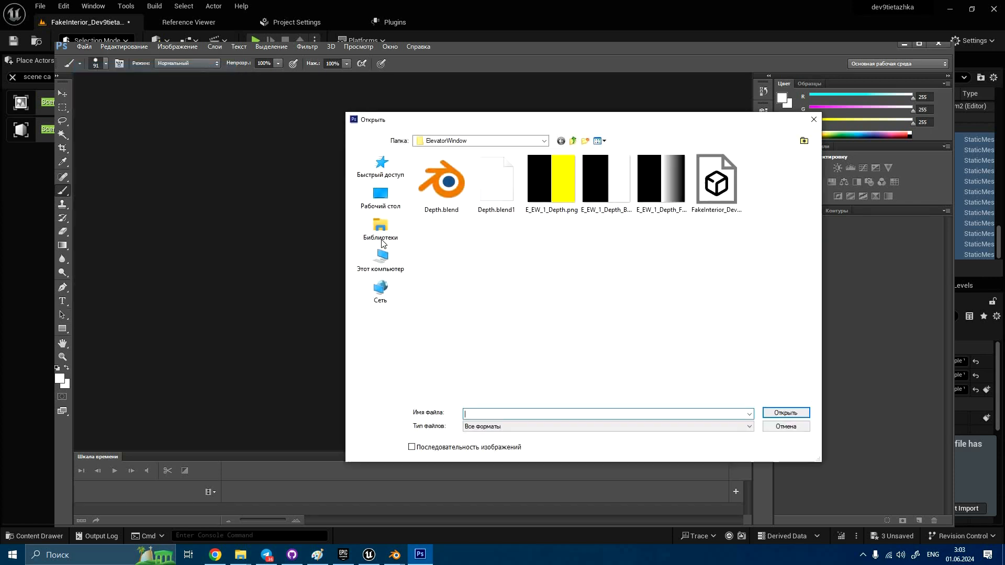
pyautogui.click(380, 230)
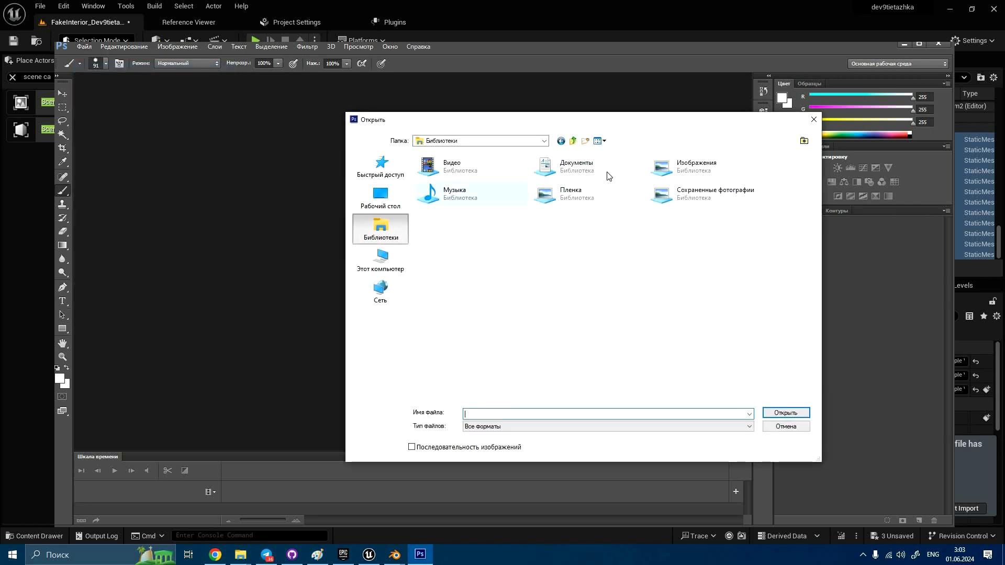
pyautogui.click(380, 260)
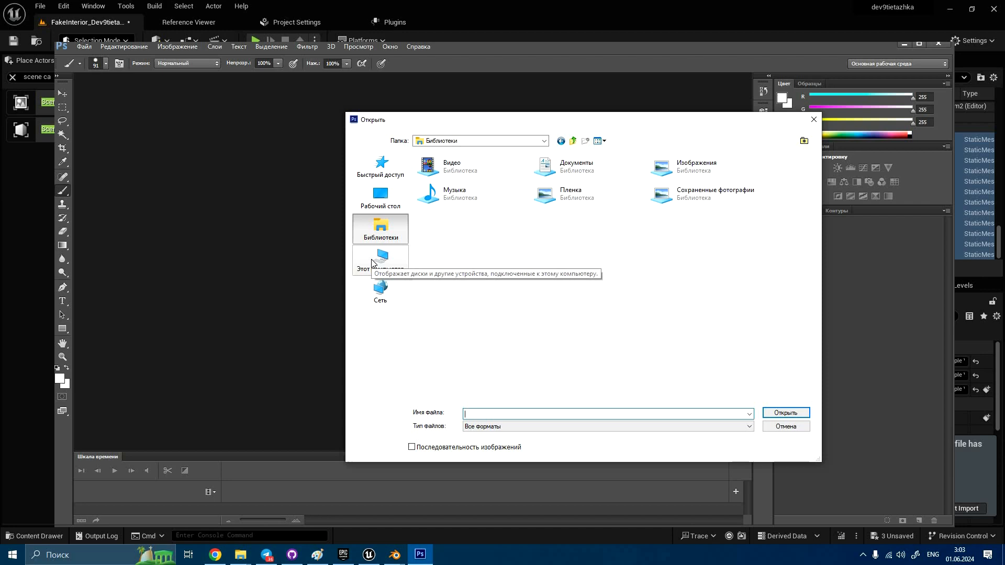
pyautogui.doubleClick(669, 177)
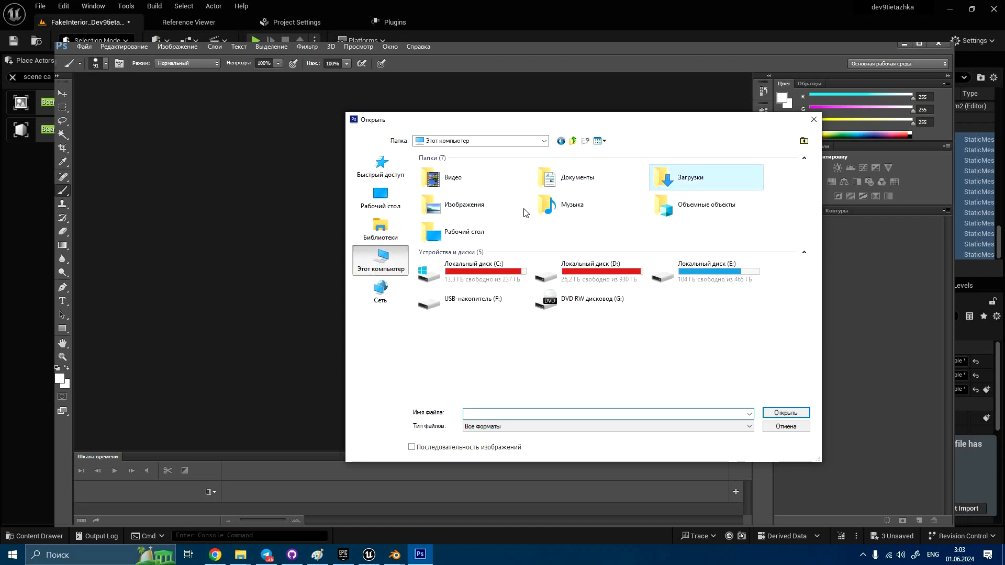
pyautogui.doubleClick(470, 178)
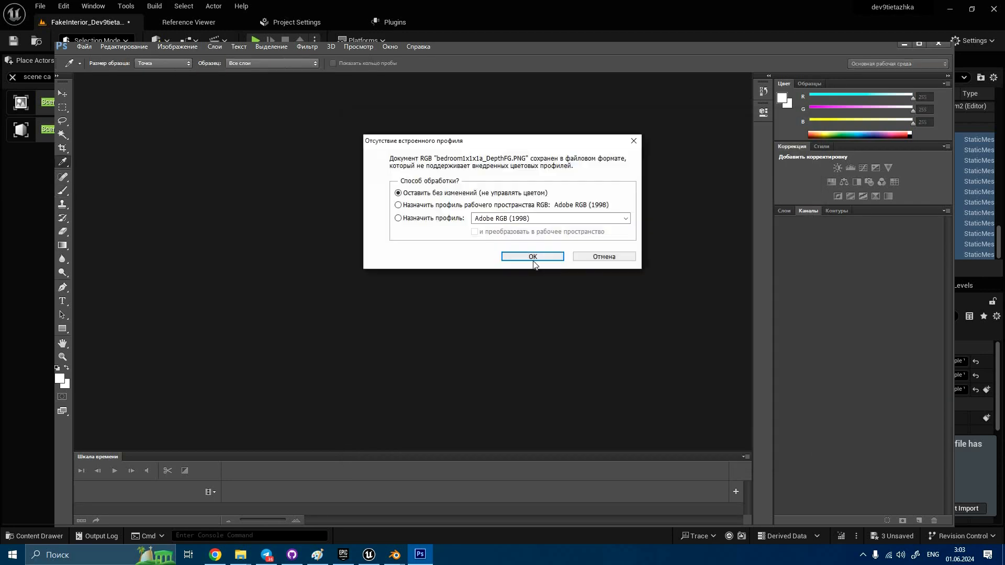
pyautogui.click(532, 258)
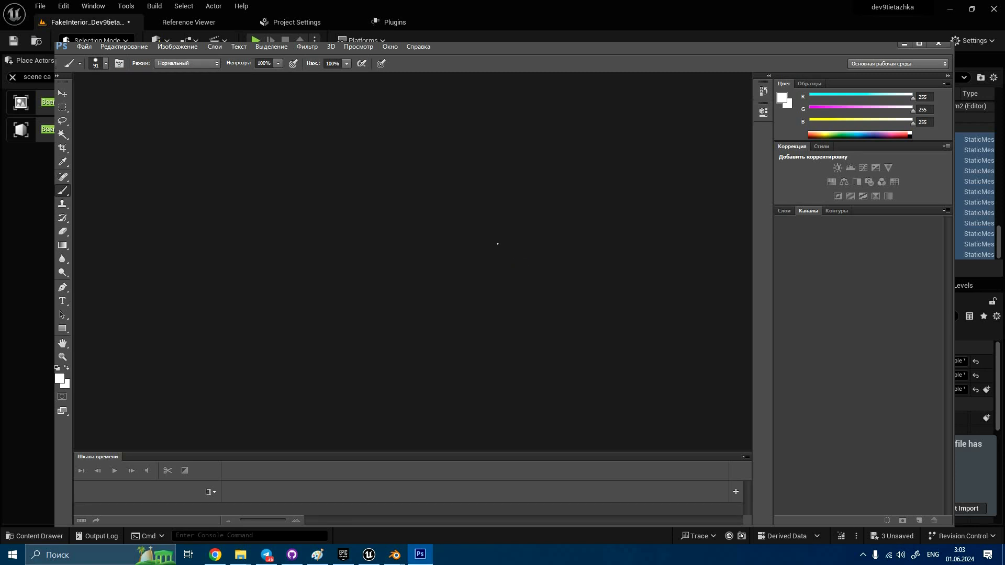
# Step: Open Back.png and Front.png from the Downloads folder, leaving both without colour management
pyautogui.click(84, 47)
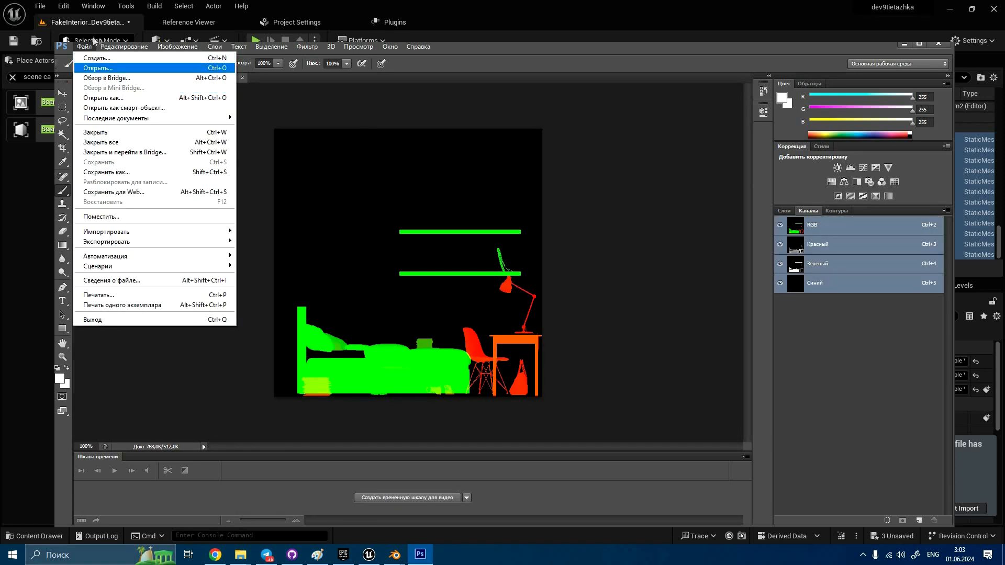
pyautogui.click(105, 68)
pyautogui.moveTo(412, 189); pyautogui.dragTo(440, 203)
pyautogui.click(785, 413)
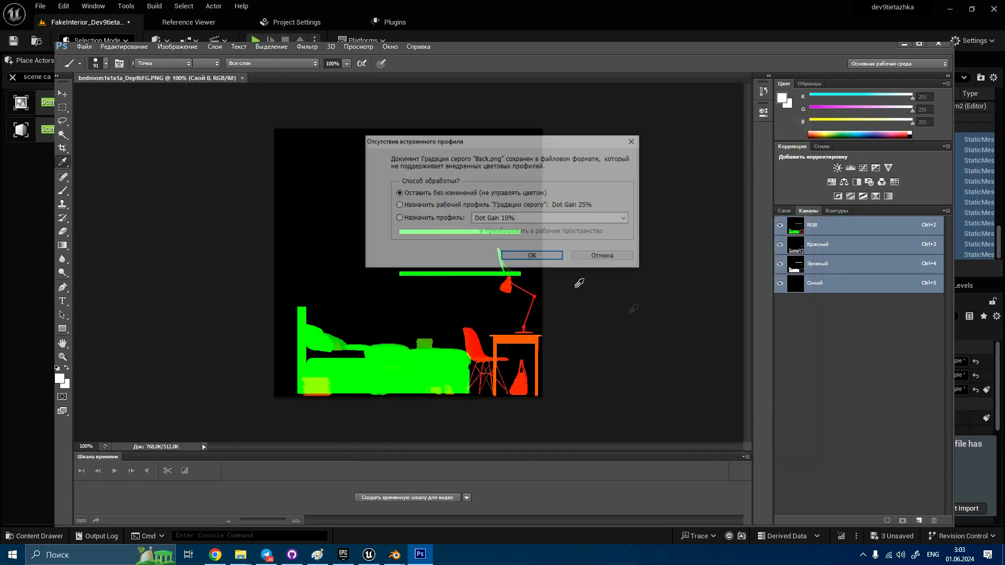
pyautogui.click(535, 260)
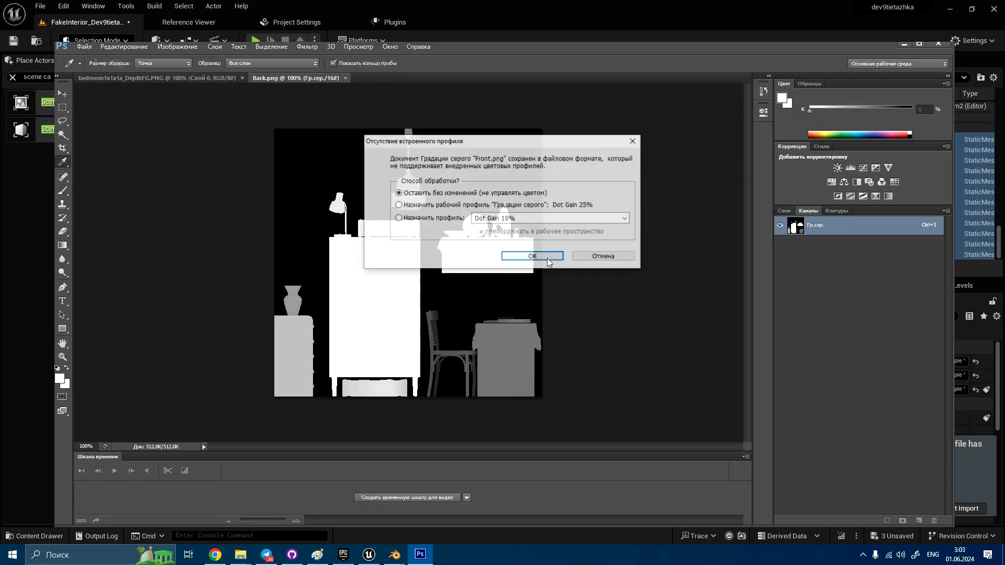
pyautogui.click(535, 261)
pyautogui.press('b')
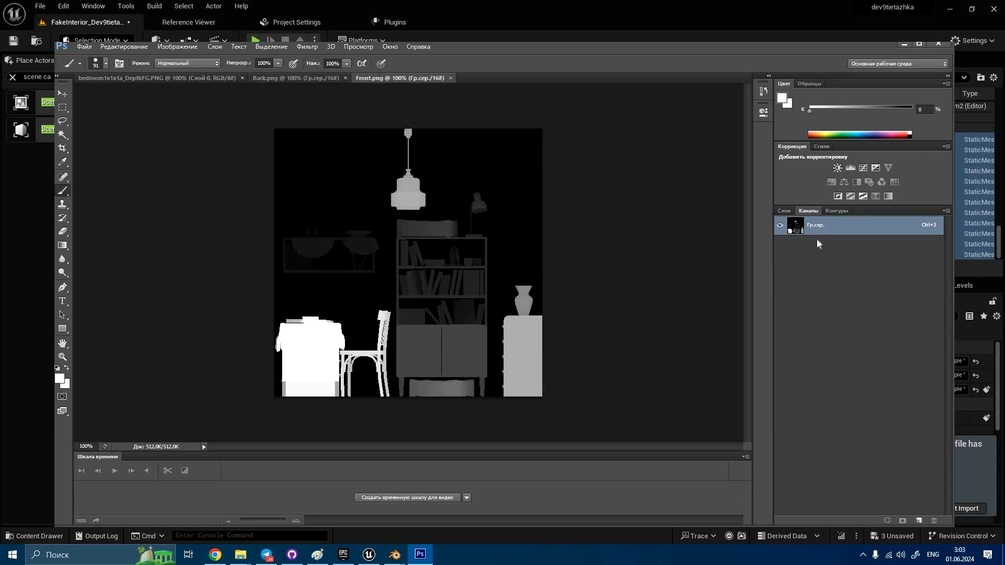
# Step: Copy the whole Front.png image into the red channel of bedroom1x1x1a_DepthFG.PNG
pyautogui.hotkey('ctrl', 'a')
pyautogui.hotkey('ctrl', 'Tab')
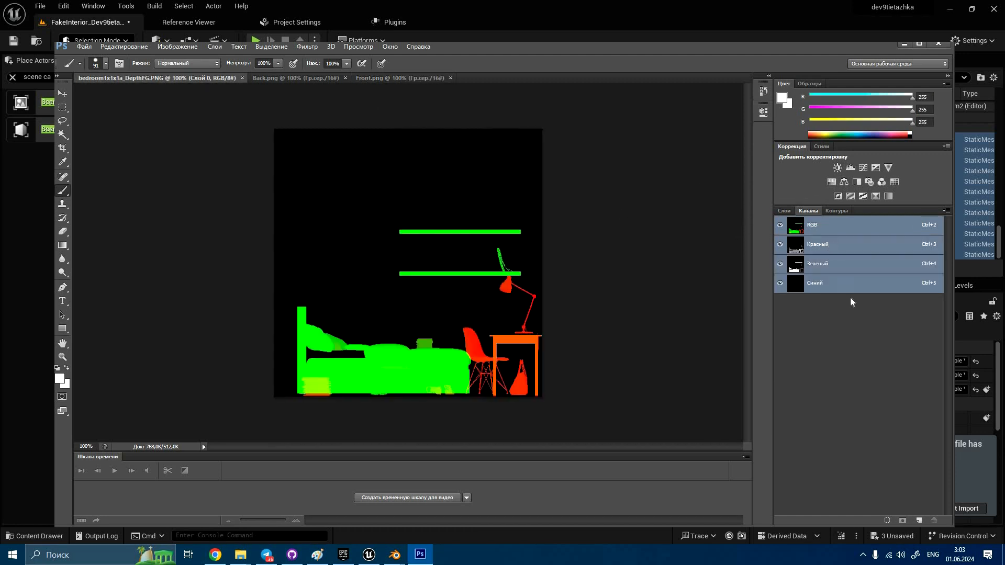
pyautogui.click(858, 244)
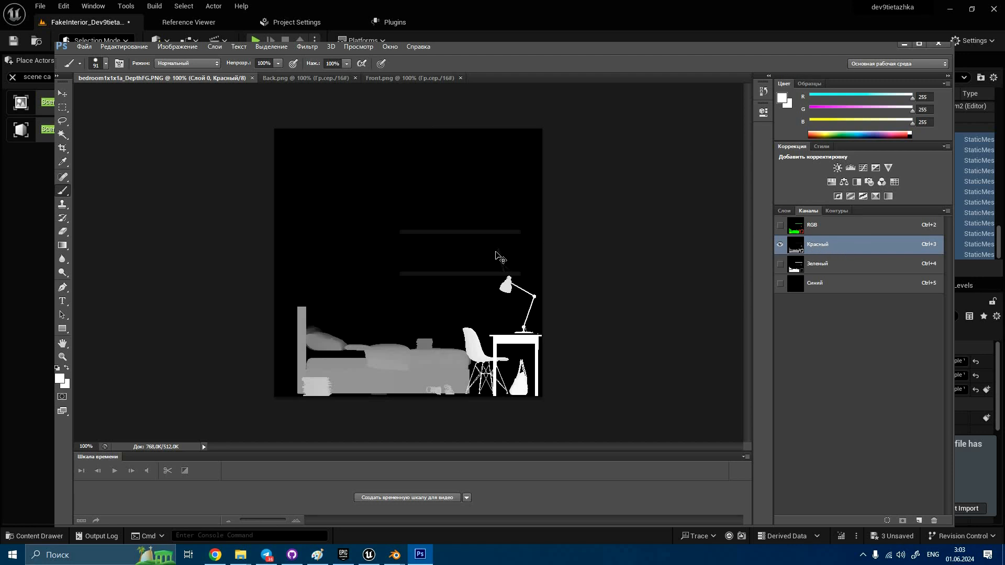
pyautogui.hotkey('ctrl', 'v')
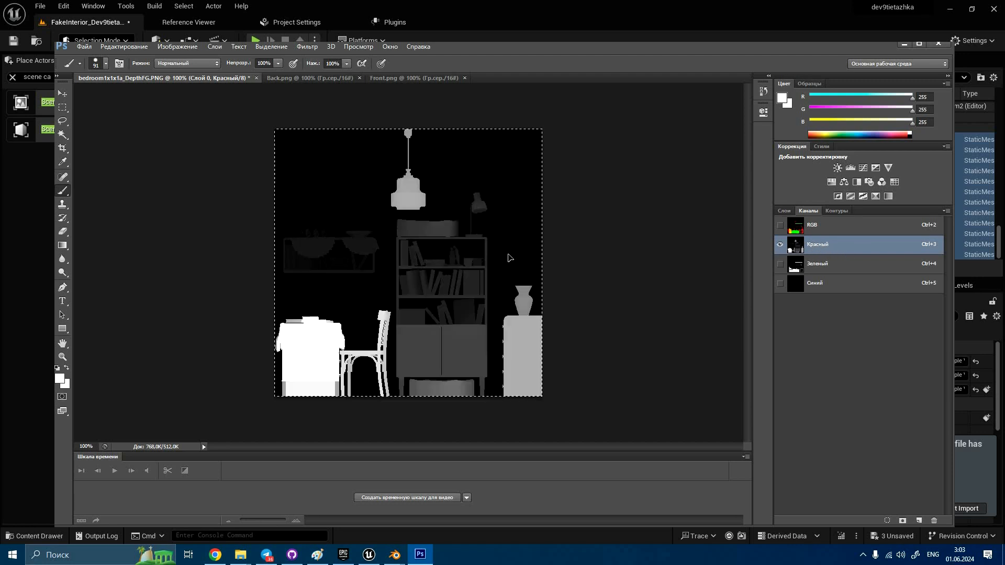
# Step: Flip the Back.png canvas horizontally
pyautogui.click(299, 79)
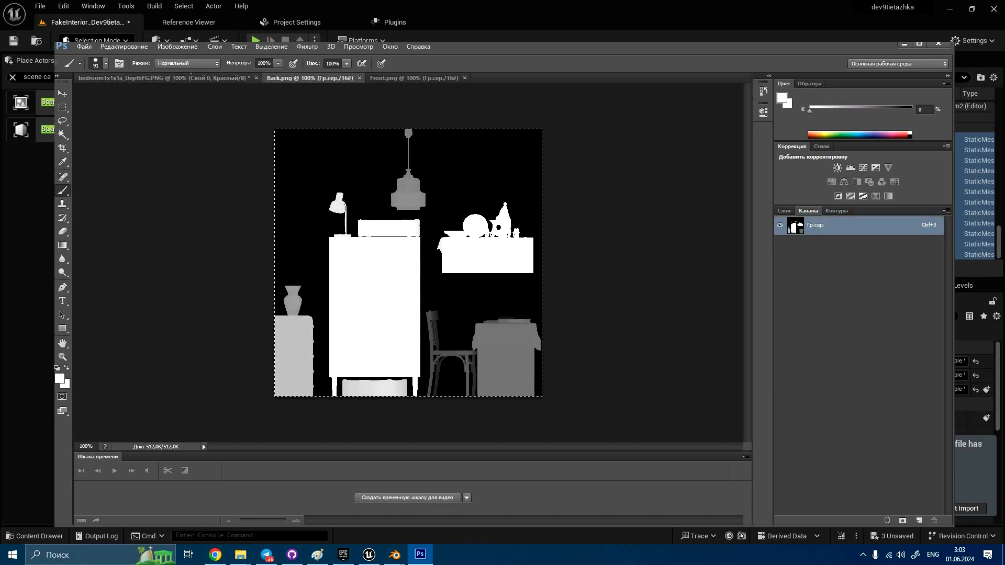
pyautogui.click(177, 47)
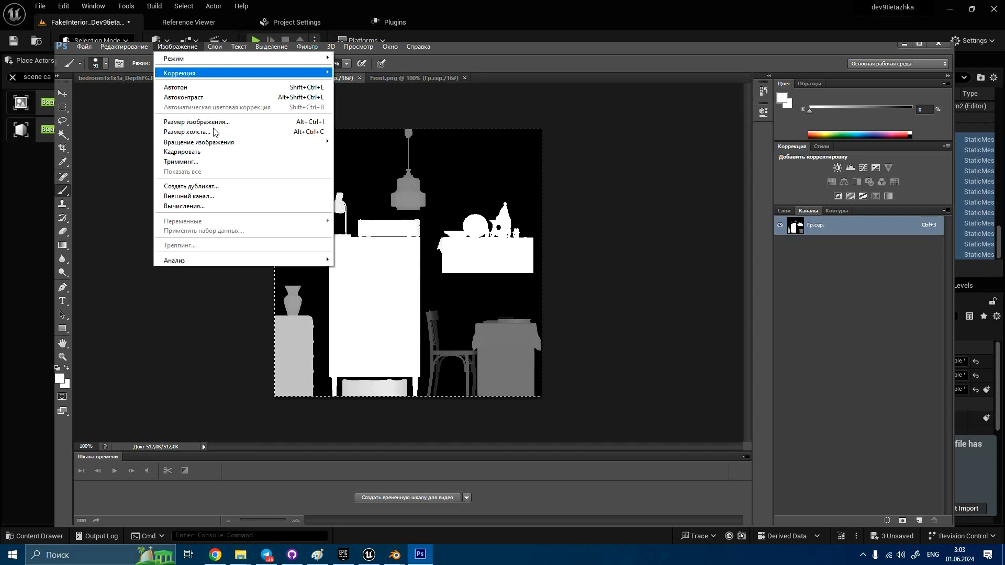
pyautogui.moveTo(220, 142)
pyautogui.click(397, 189)
# Step: Copy the flipped Back.png image into the green channel of bedroom1x1x1a_DepthFG.PNG and display the RGB composite
pyautogui.hotkey('ctrl', 'a')
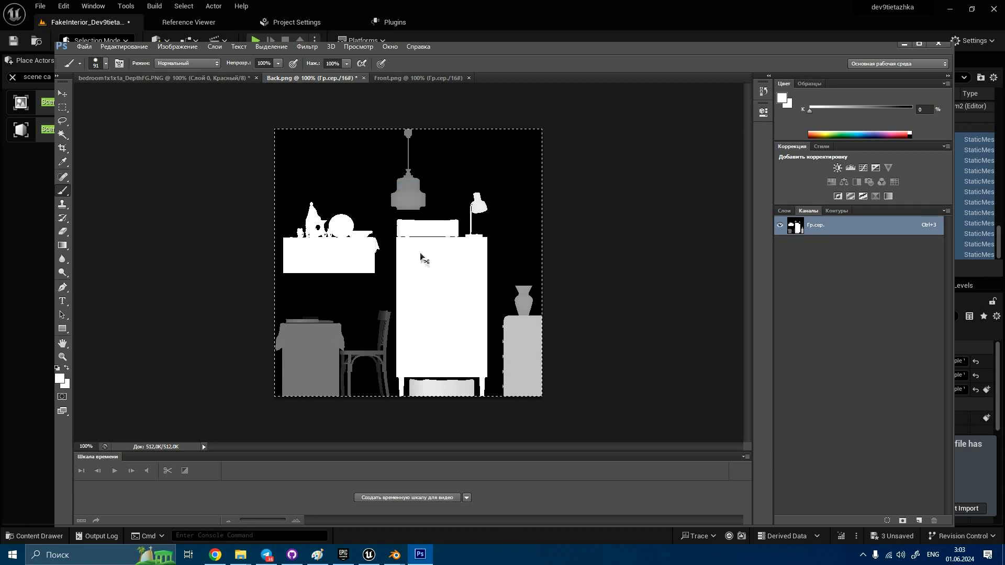
pyautogui.click(214, 78)
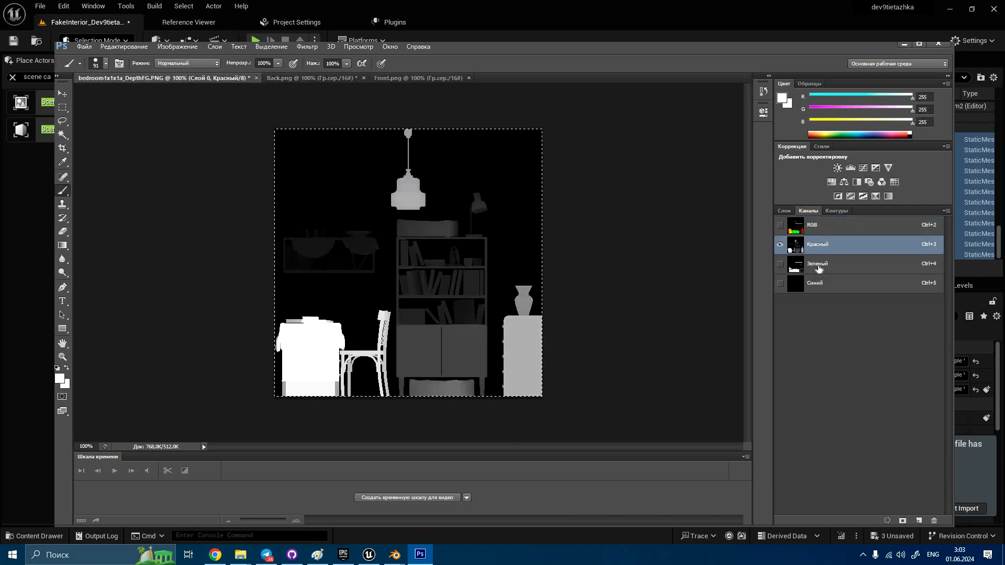
pyautogui.click(818, 264)
pyautogui.hotkey('ctrl', 'v')
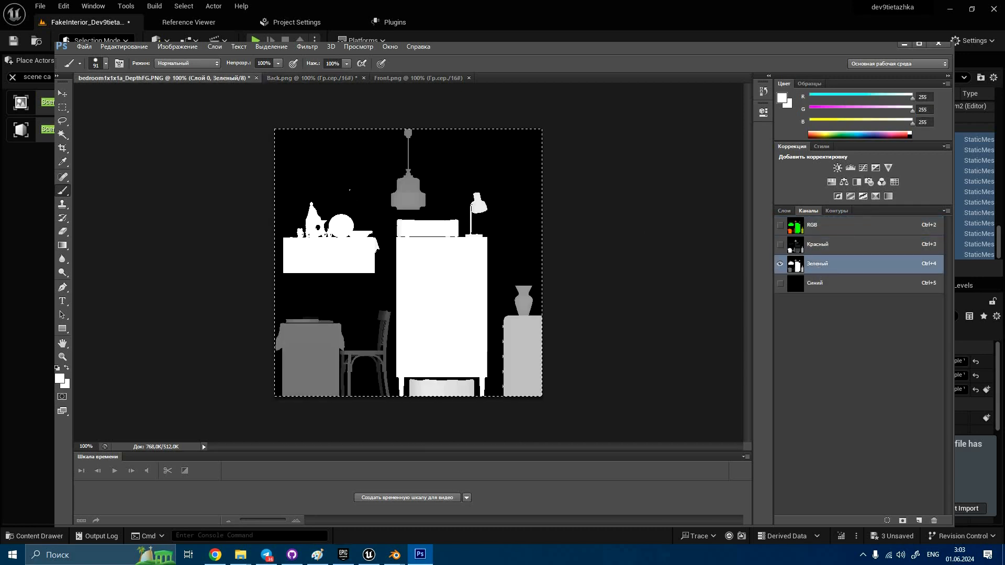
pyautogui.hotkey('ctrl', '2')
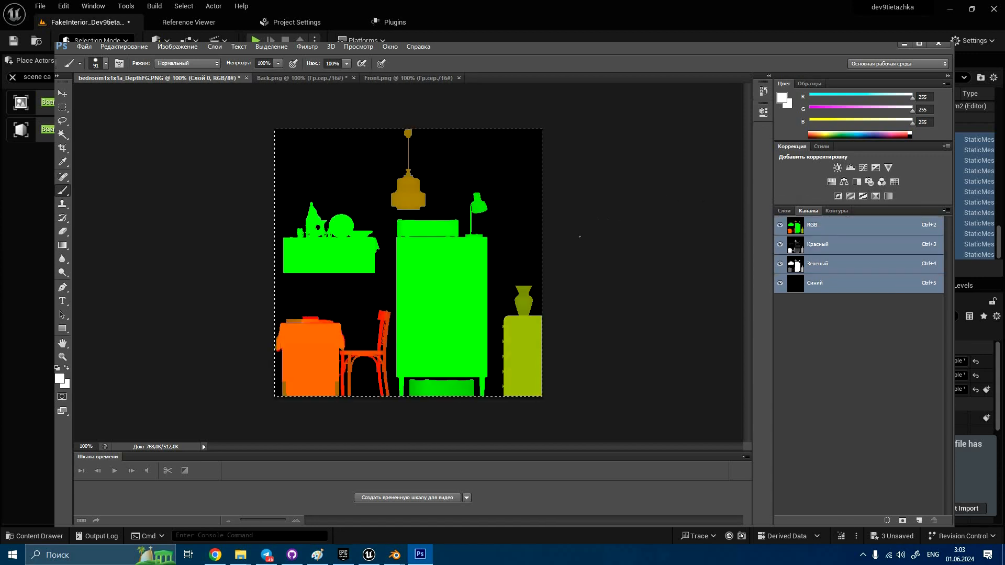
# Step: Save a copy of the channel-packed image as Combined.png in the Downloads folder, uncompressed and non-interlaced
pyautogui.click(84, 49)
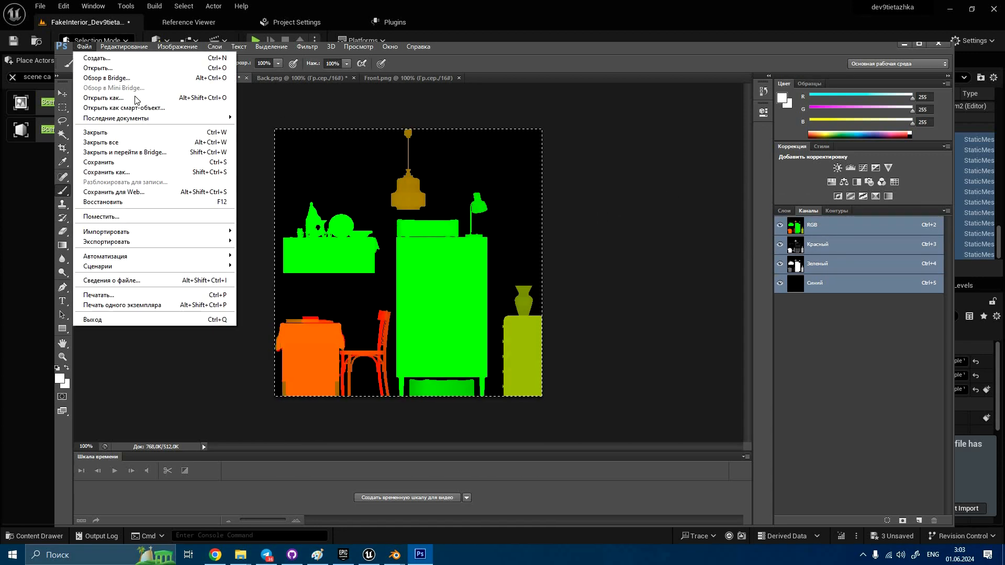
pyautogui.click(165, 172)
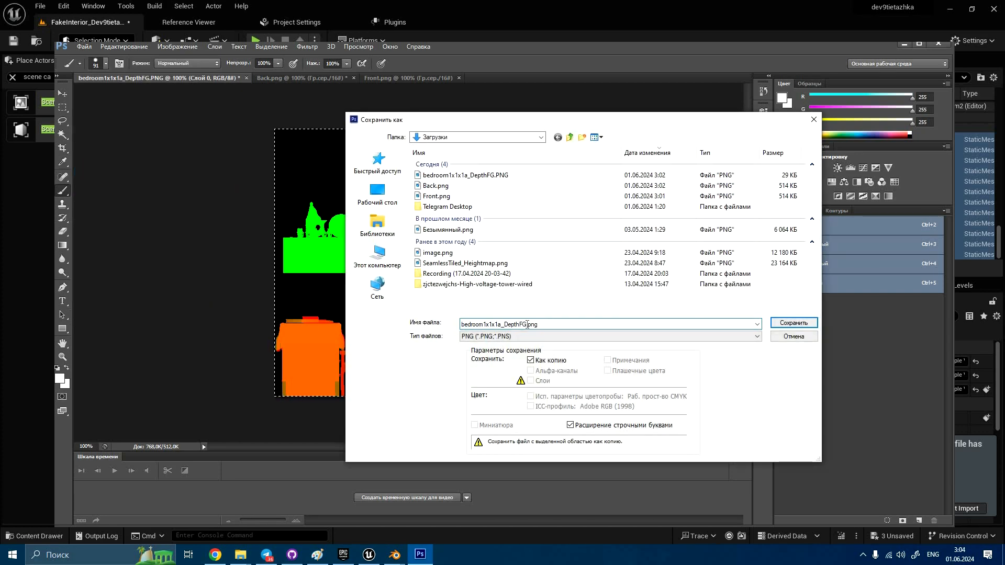
pyautogui.moveTo(256, 319); pyautogui.dragTo(253, 317)
pyautogui.press('Return')
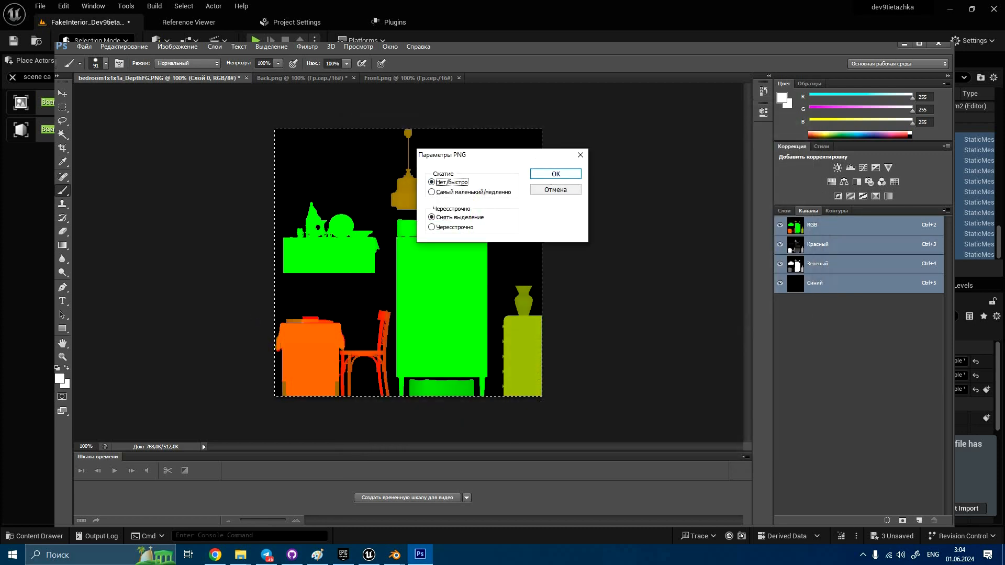
pyautogui.press('Return')
# Step: Switch to Unreal Editor, import Combined.png into FakeInteriors/AbandonedHouse/Rooms/Room2 and open the imported texture
pyautogui.hotkey('alt', 'Tab')
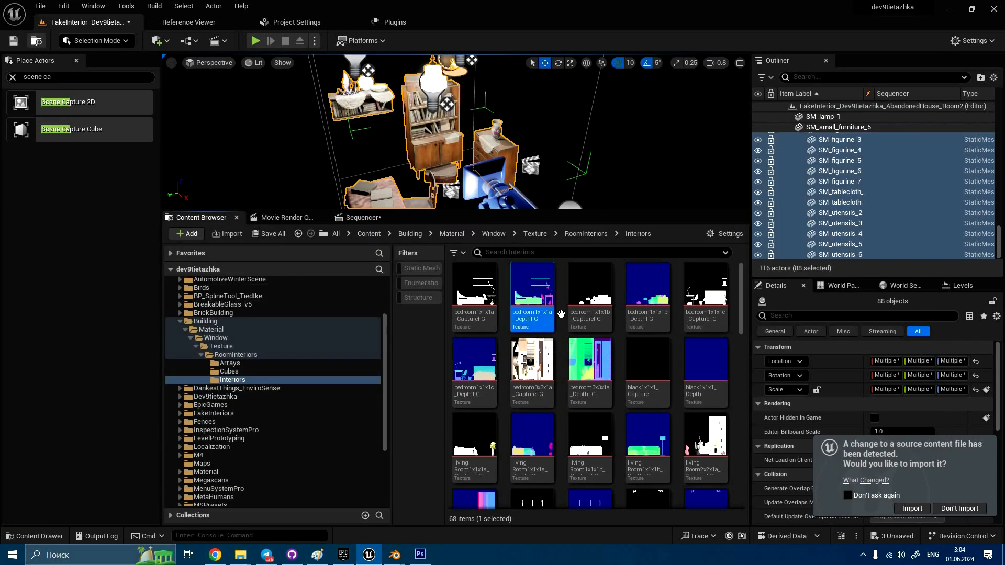
pyautogui.click(215, 235)
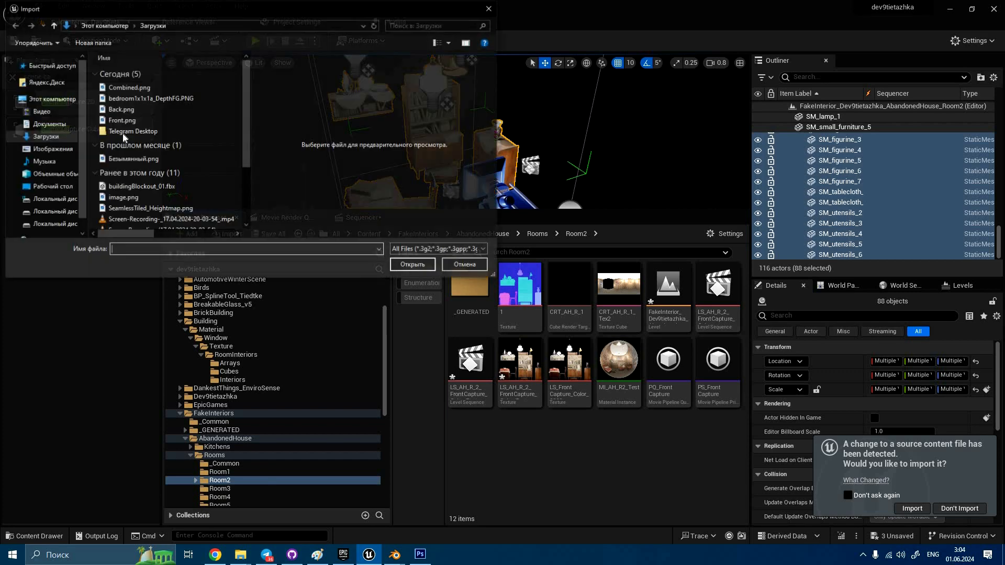
pyautogui.click(131, 87)
pyautogui.click(419, 267)
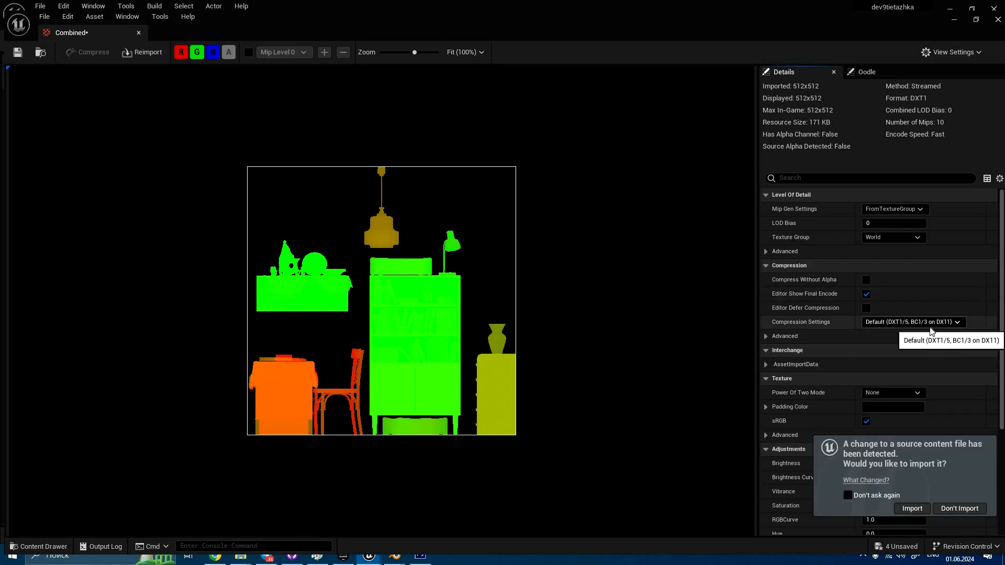
# Step: Set the Combined texture's compression to Normalmap (DXT5, BC5 on DX11), save it and dock its editor in the main window
pyautogui.click(931, 324)
pyautogui.click(872, 341)
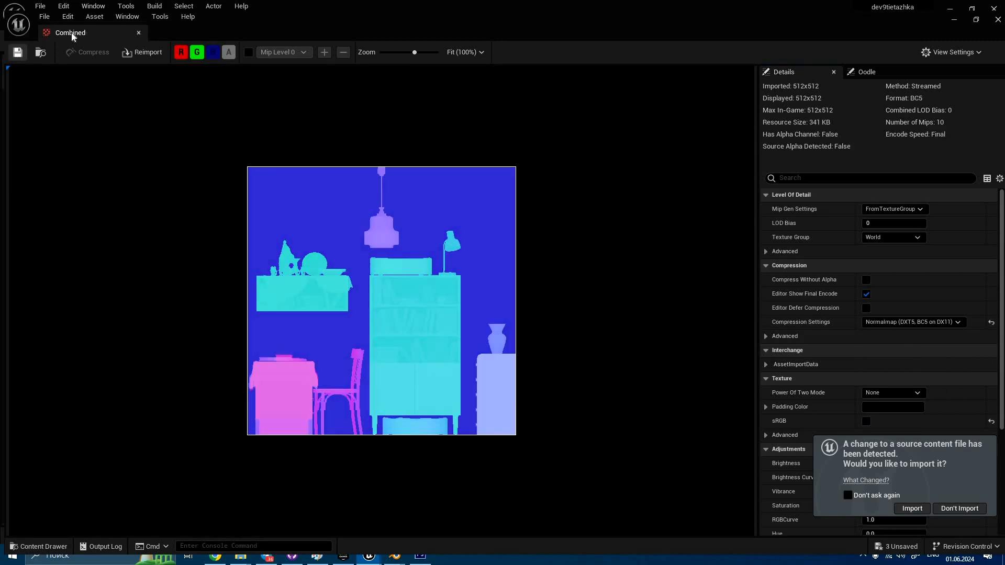
pyautogui.moveTo(75, 39); pyautogui.dragTo(267, 23)
# Step: Create a material instance from the M_Window material in the Building/Material/Window folder
pyautogui.click(52, 25)
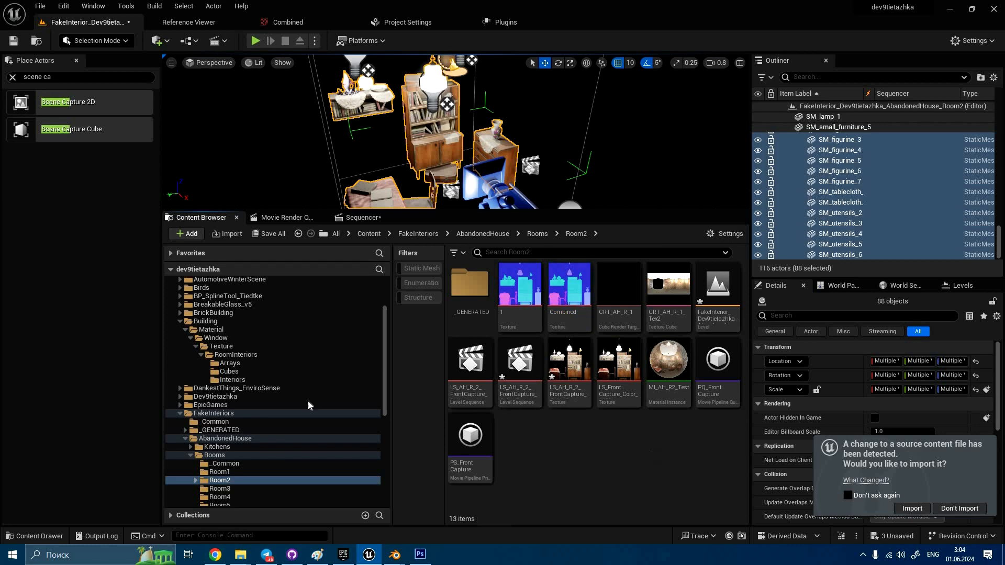
pyautogui.click(278, 338)
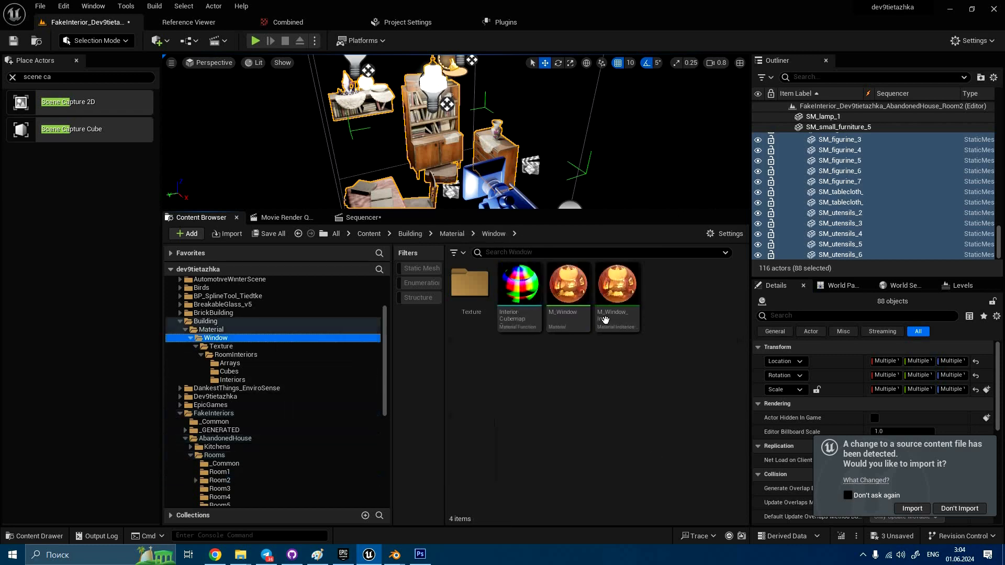
pyautogui.rightClick(560, 314)
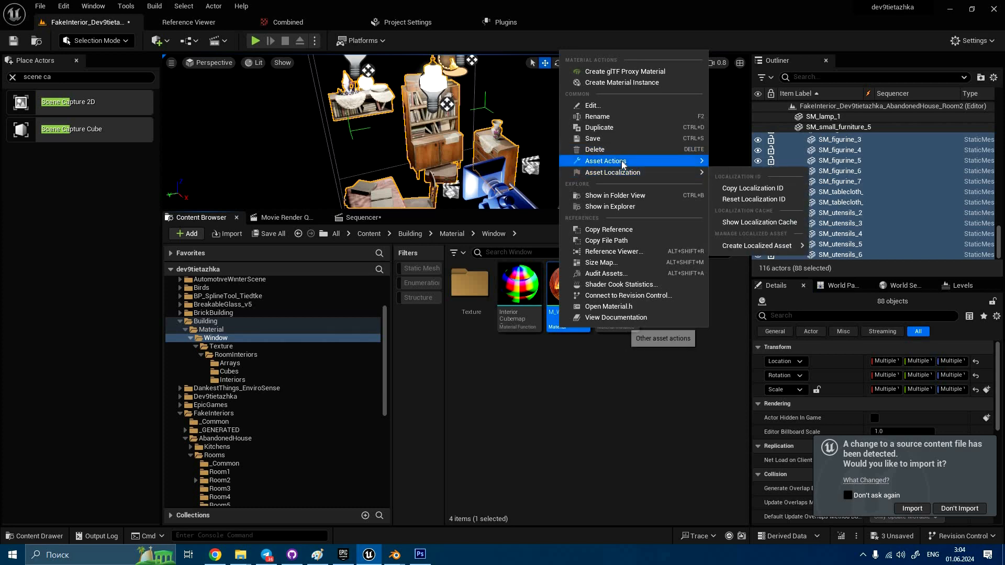
pyautogui.moveTo(623, 160)
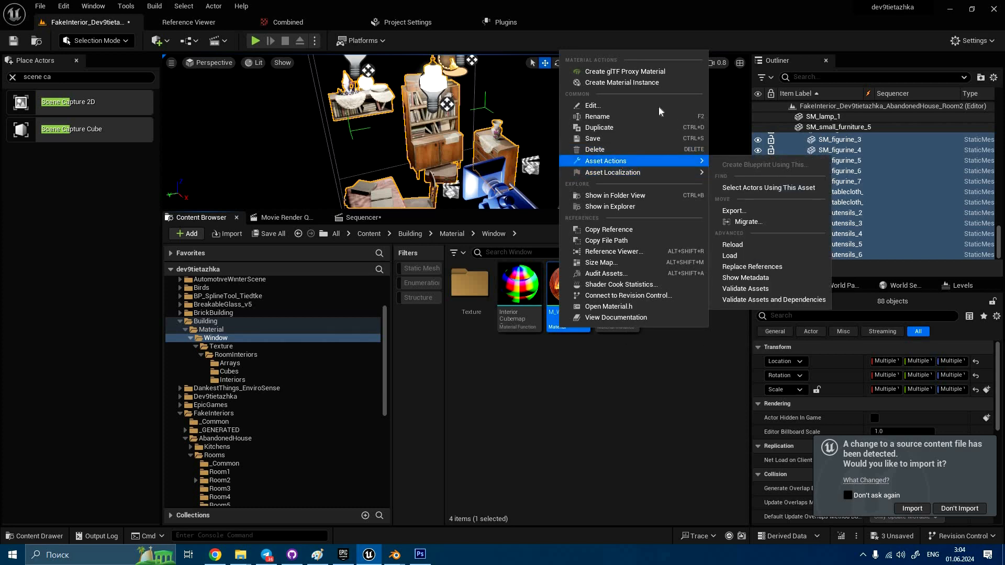
pyautogui.click(646, 83)
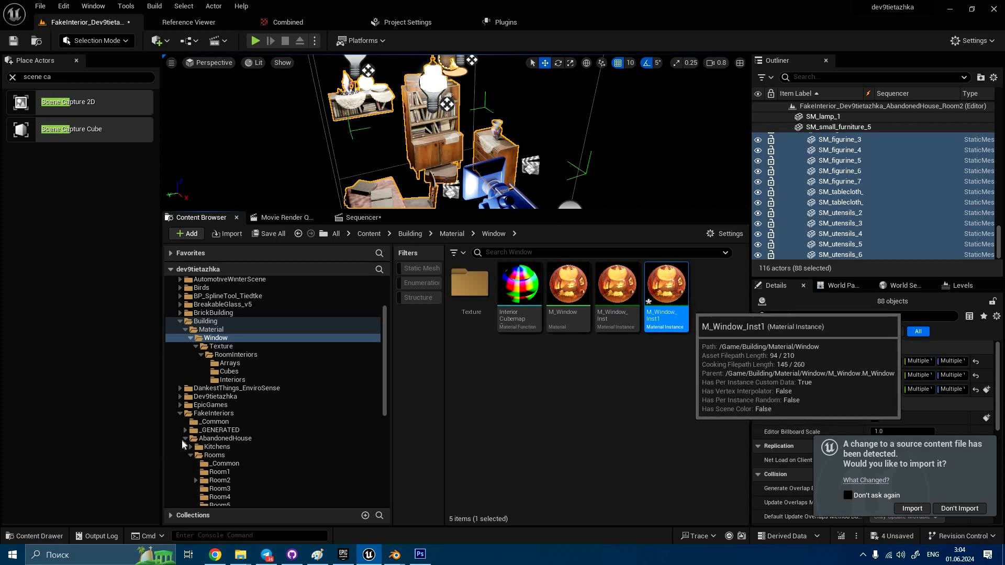
# Step: Move the new M_Window_Inst1 material instance to FakeInteriors/AbandonedHouse/Rooms/Room2 and display that folder
pyautogui.scroll(-4, 334, 381)
pyautogui.moveTo(671, 307); pyautogui.dragTo(230, 418)
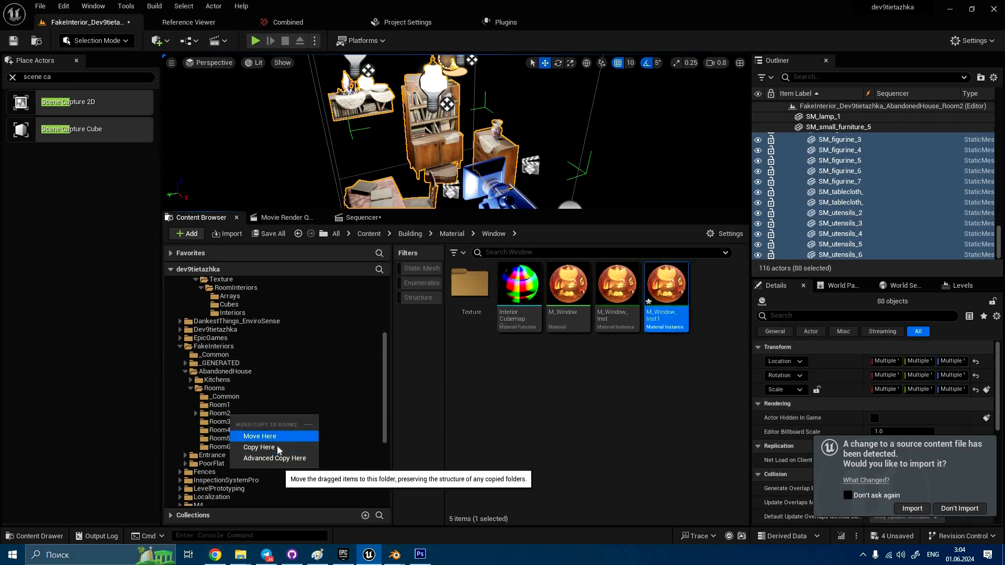
pyautogui.click(261, 437)
pyautogui.click(217, 413)
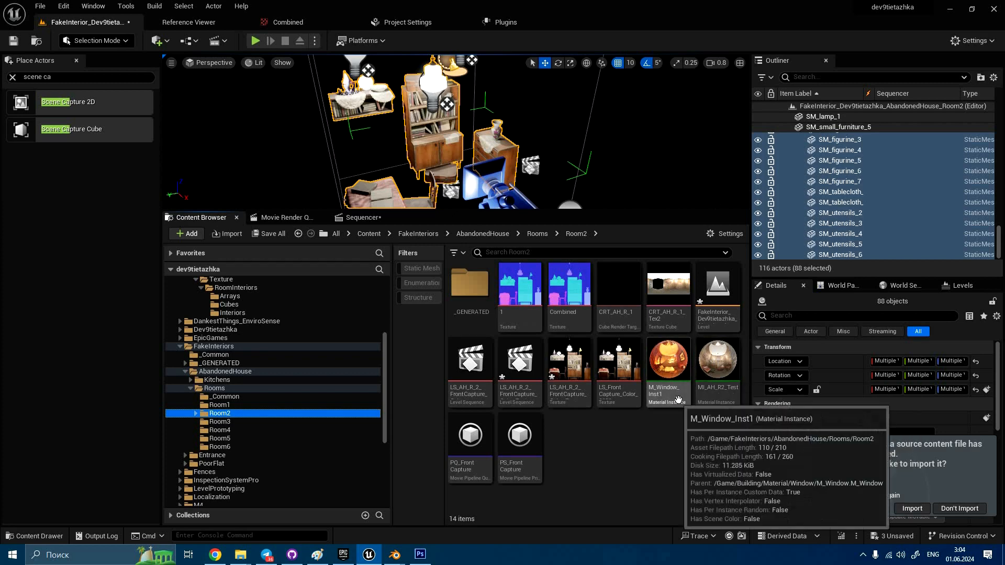
# Step: Open M_Window_Inst1, declining the source-file import, and override ManualRoom so that it is enabled
pyautogui.click(678, 401)
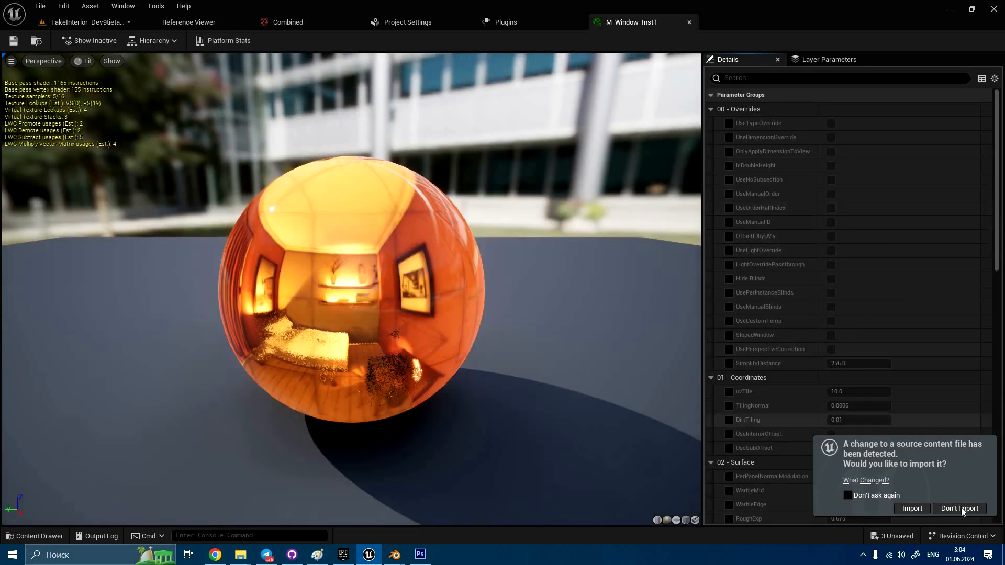
pyautogui.click(962, 510)
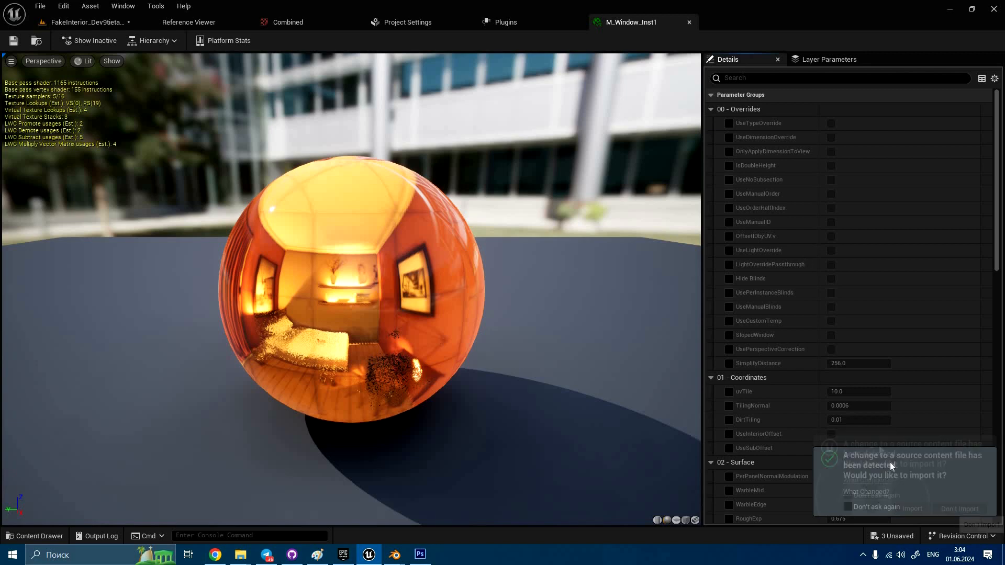
pyautogui.scroll(-15, 806, 285)
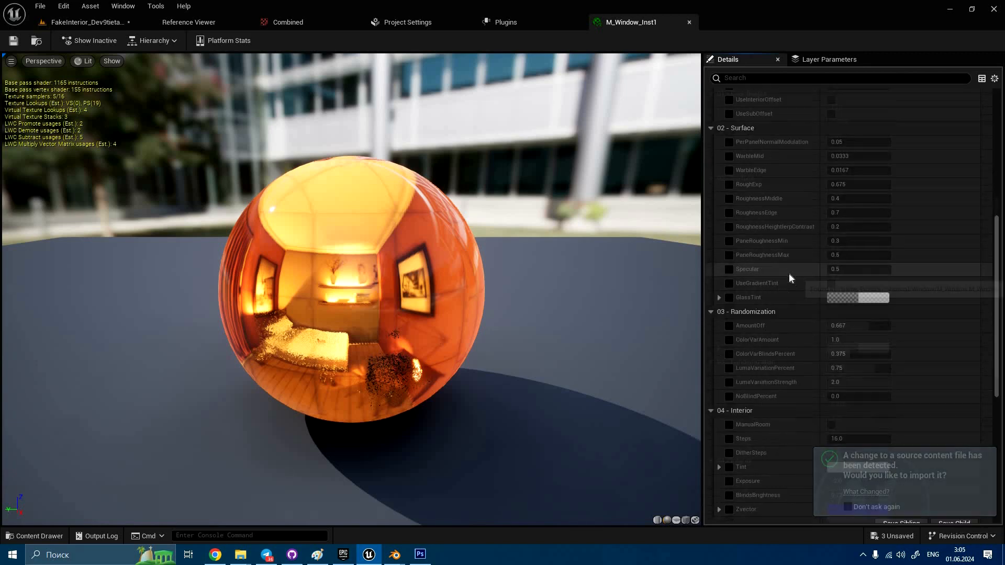
pyautogui.scroll(-1, 743, 294)
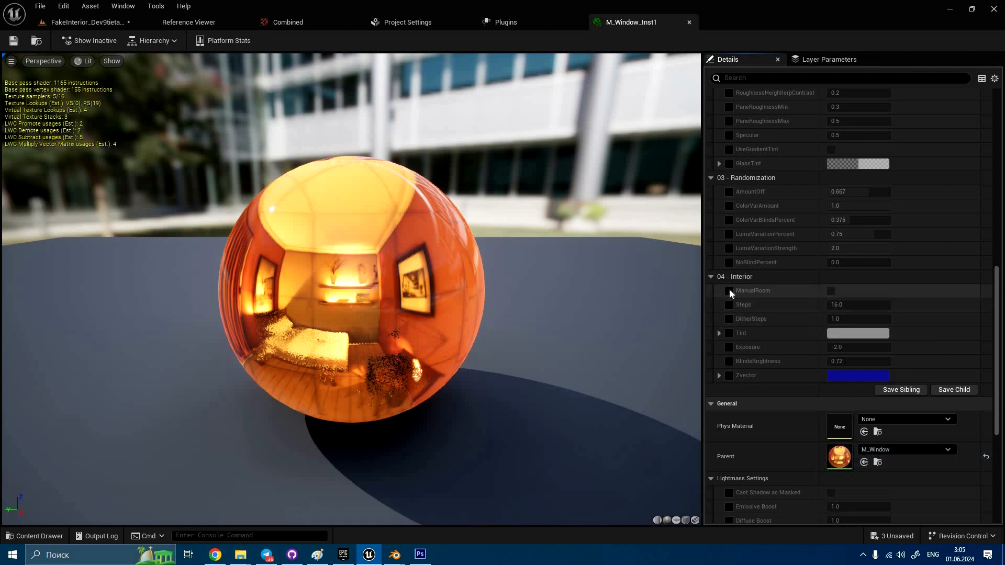
pyautogui.click(729, 290)
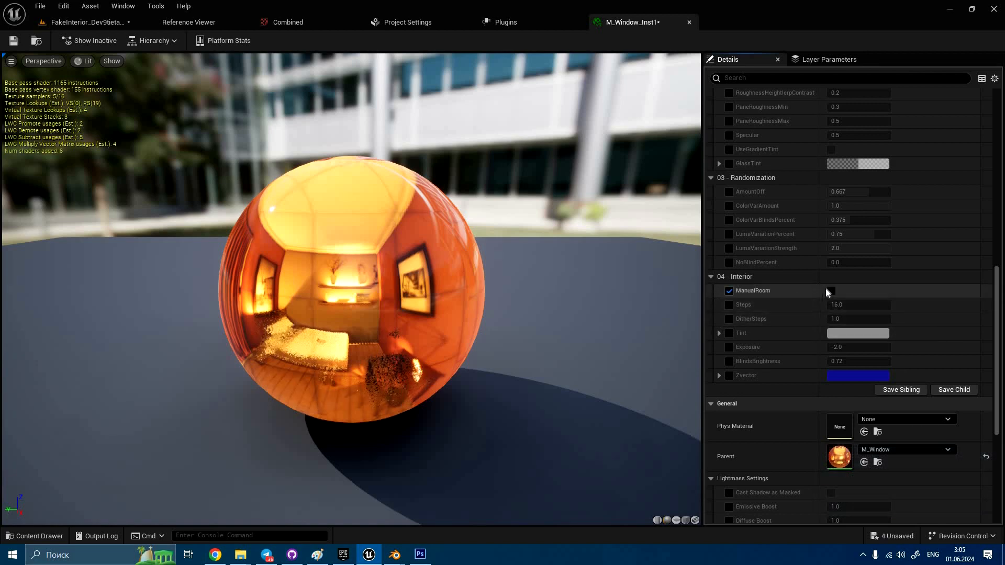
pyautogui.click(832, 291)
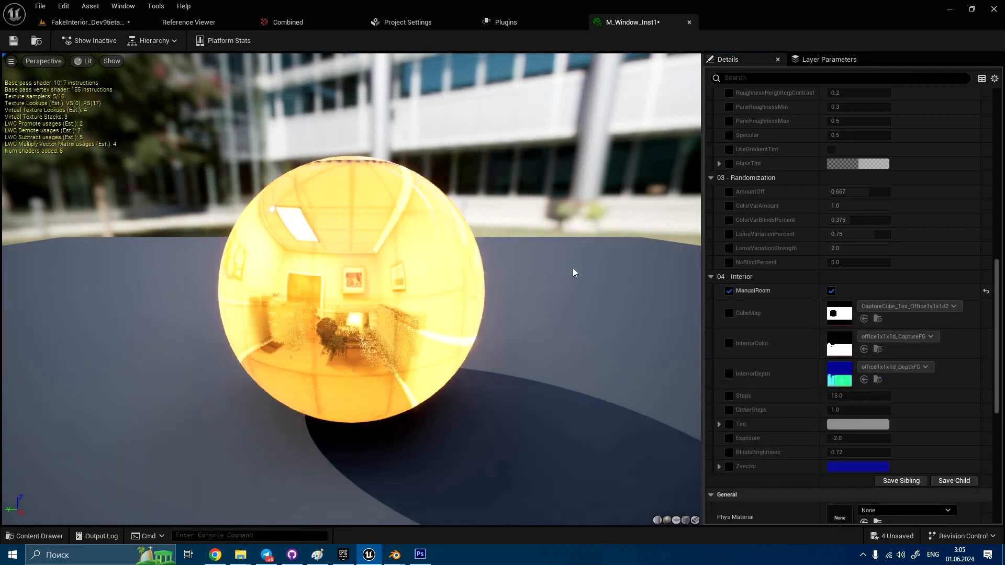
# Step: Override the material instance's CubeMap parameter with the CRT_AH_R_1_Tex2 texture cube
pyautogui.moveTo(575, 271); pyautogui.dragTo(776, 325)
pyautogui.click(729, 313)
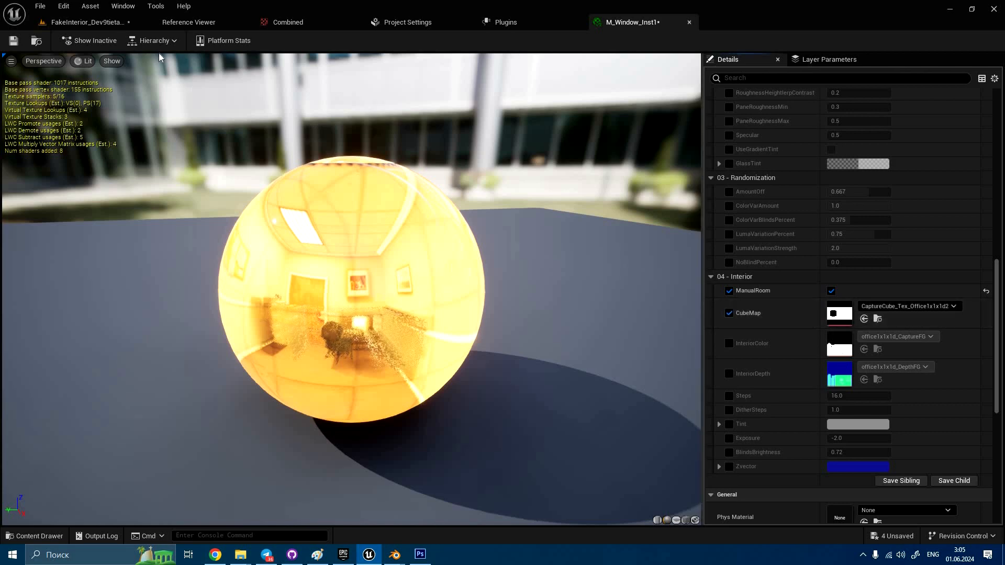
pyautogui.click(116, 23)
pyautogui.click(654, 317)
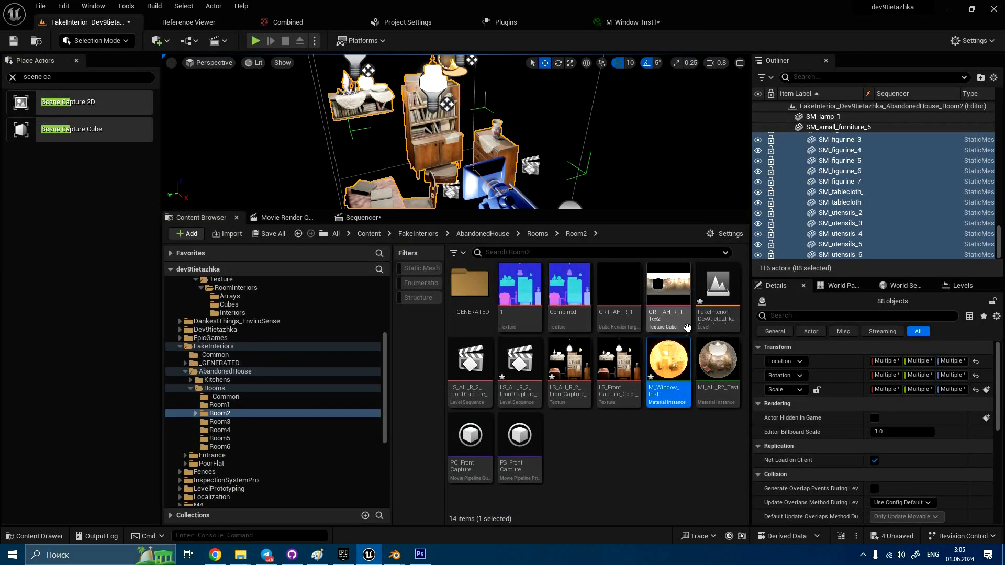
pyautogui.click(638, 24)
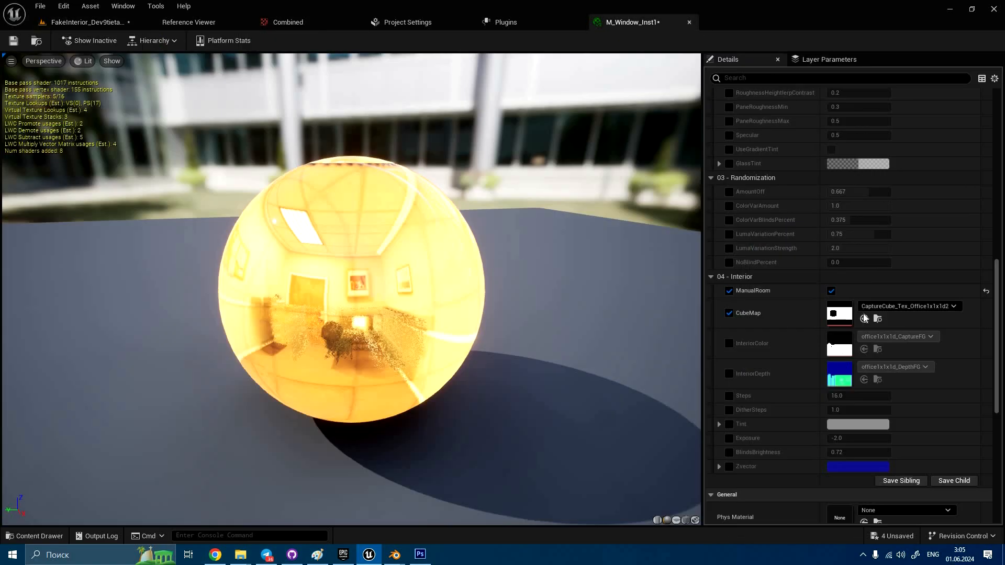
pyautogui.click(864, 319)
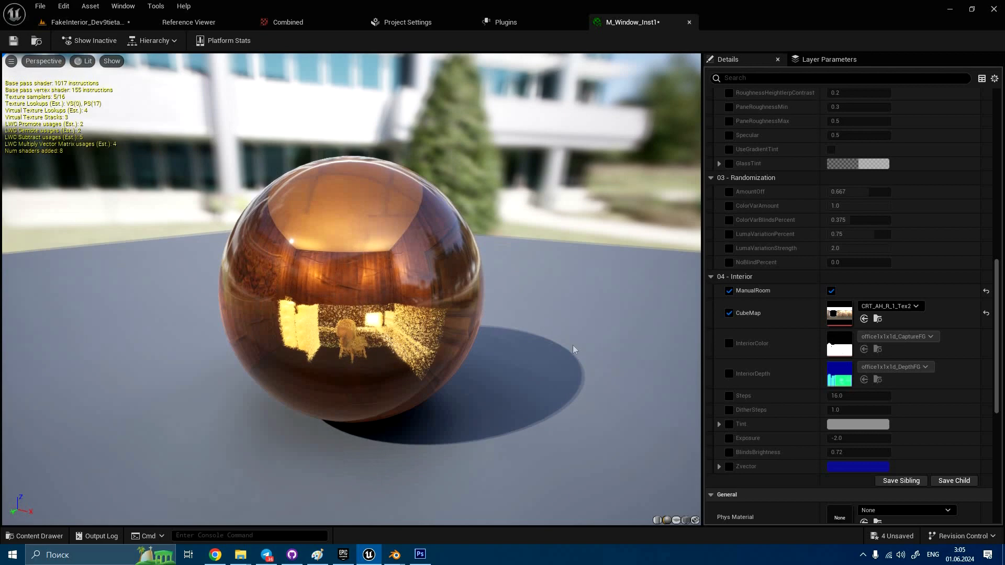
# Step: Override the interior Exposure parameter and set it to 0
pyautogui.click(729, 439)
pyautogui.click(858, 443)
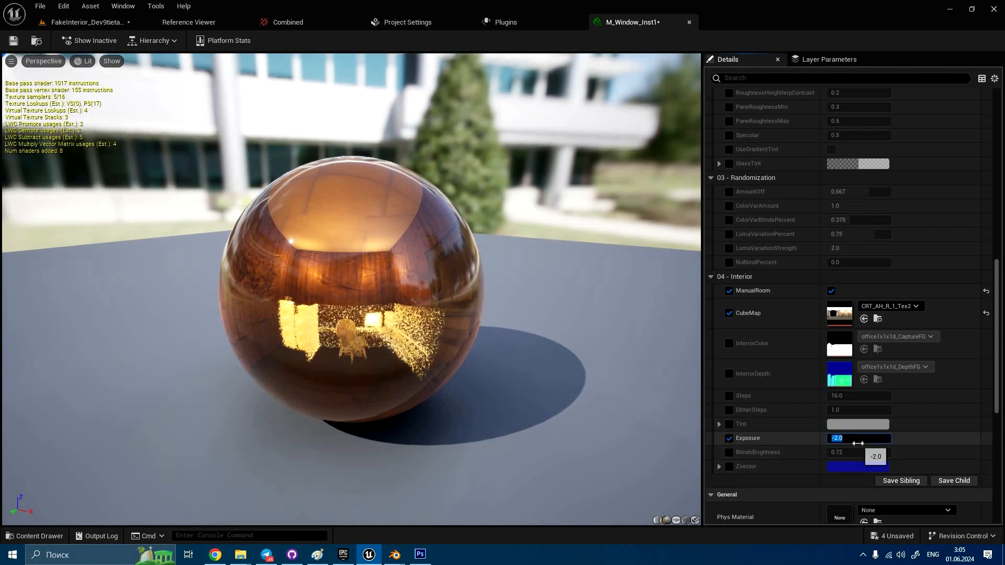
pyautogui.press('Return')
pyautogui.moveTo(608, 317)
pyautogui.mouseDown()
pyautogui.moveTo(608, 346)
pyautogui.moveTo(599, 288)
pyautogui.moveTo(607, 335)
pyautogui.mouseUp()
# Step: Enable the UseCustomTemp override and set CustomRoomTemp to 7500
pyautogui.scroll(8, 814, 332)
pyautogui.scroll(5, 817, 368)
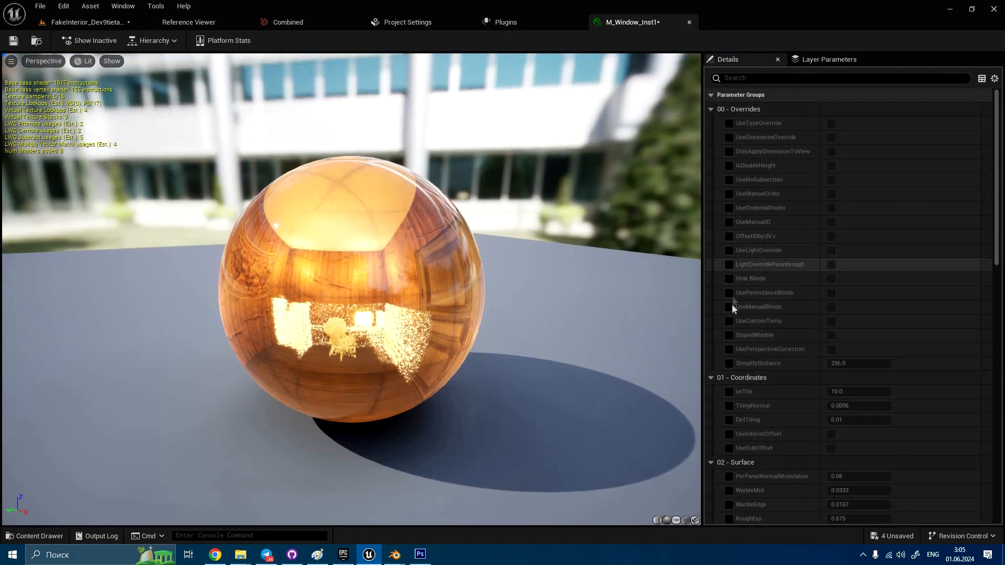
pyautogui.click(831, 322)
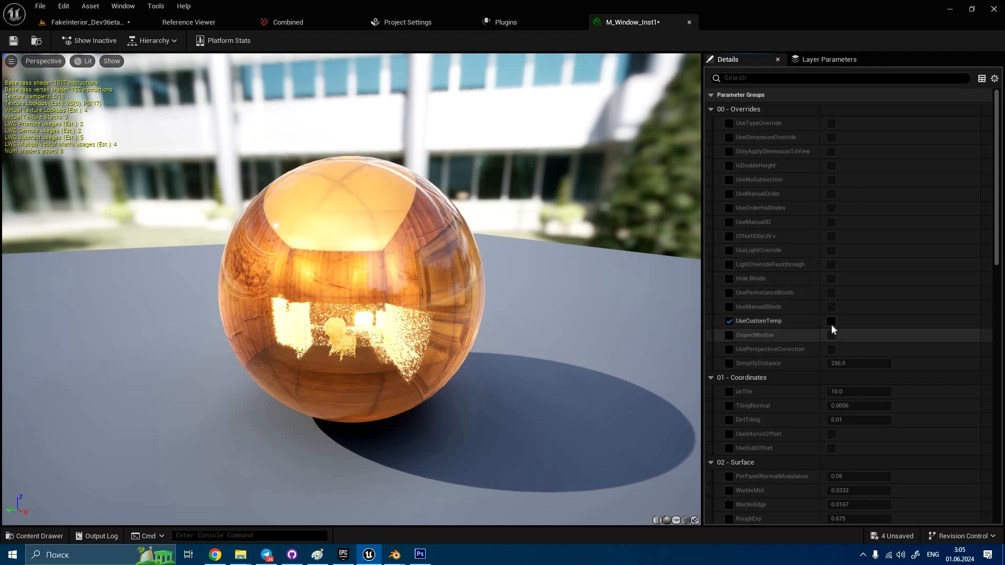
pyautogui.click(832, 321)
pyautogui.moveTo(841, 335); pyautogui.dragTo(892, 335)
# Step: Enable the InteriorColor and InteriorDepth overrides and assign the LS_FrontCapture_Color_0000 texture to InteriorColor
pyautogui.scroll(-2, 812, 335)
pyautogui.scroll(-10, 812, 338)
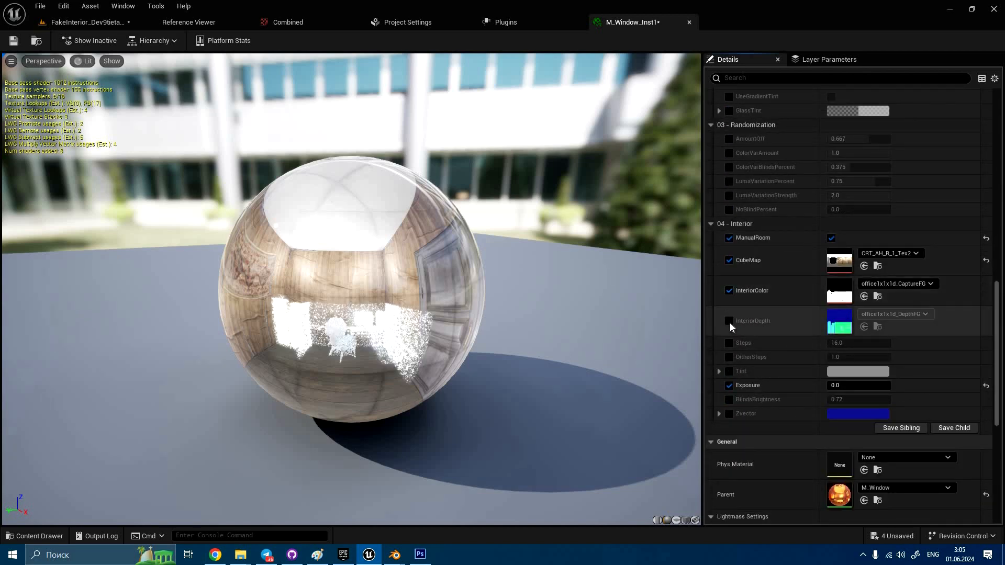
pyautogui.click(730, 322)
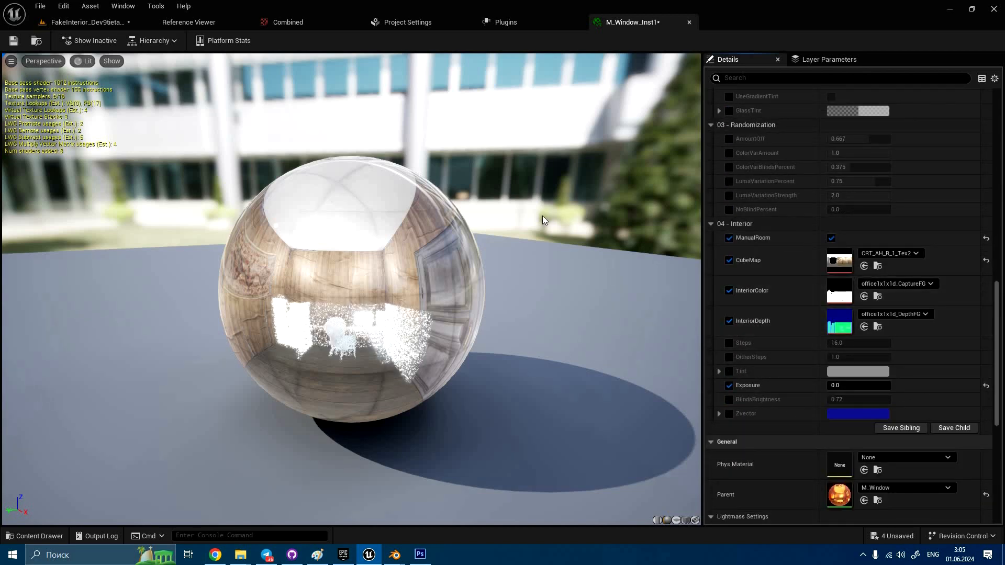
pyautogui.click(110, 22)
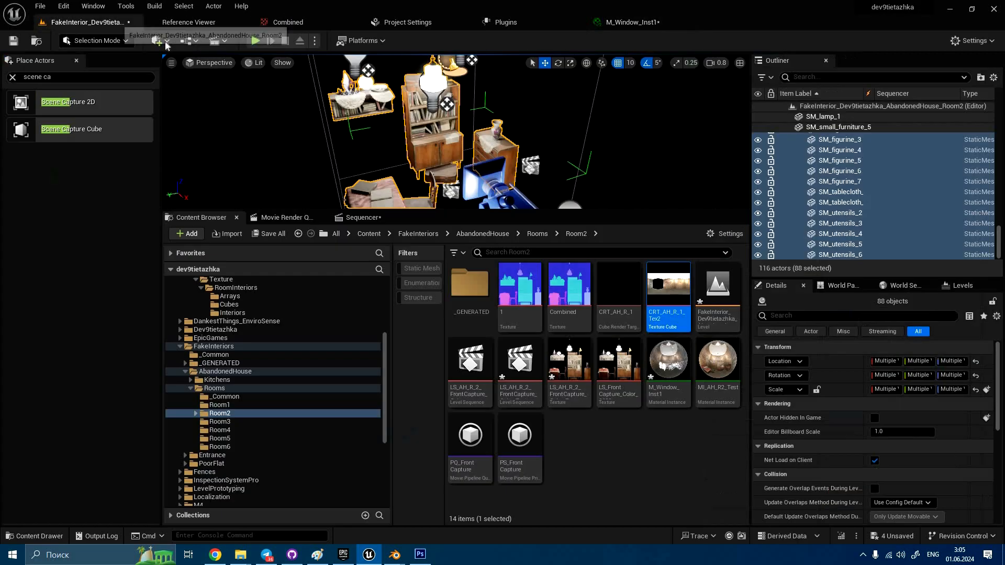
pyautogui.moveTo(620, 359)
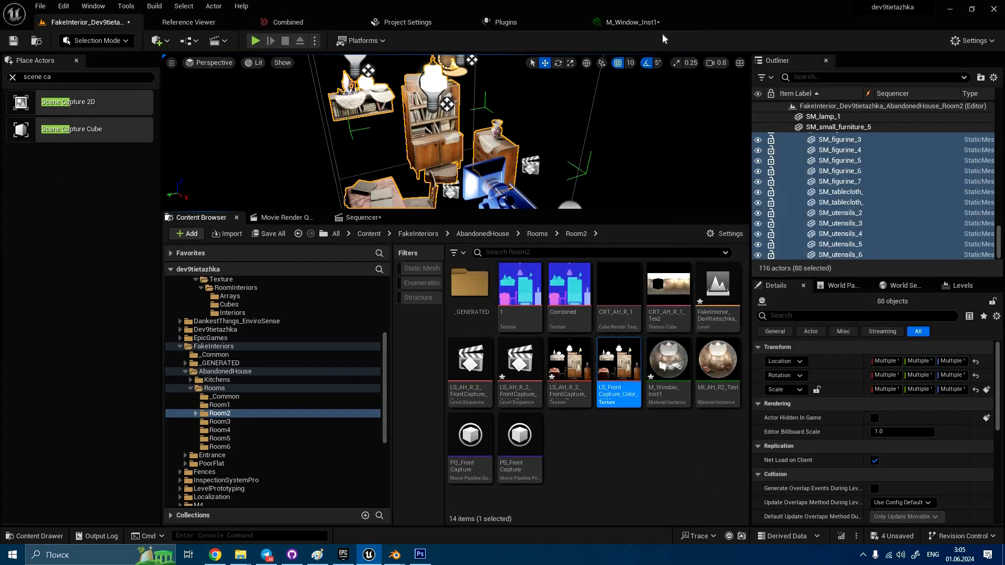
pyautogui.click(632, 22)
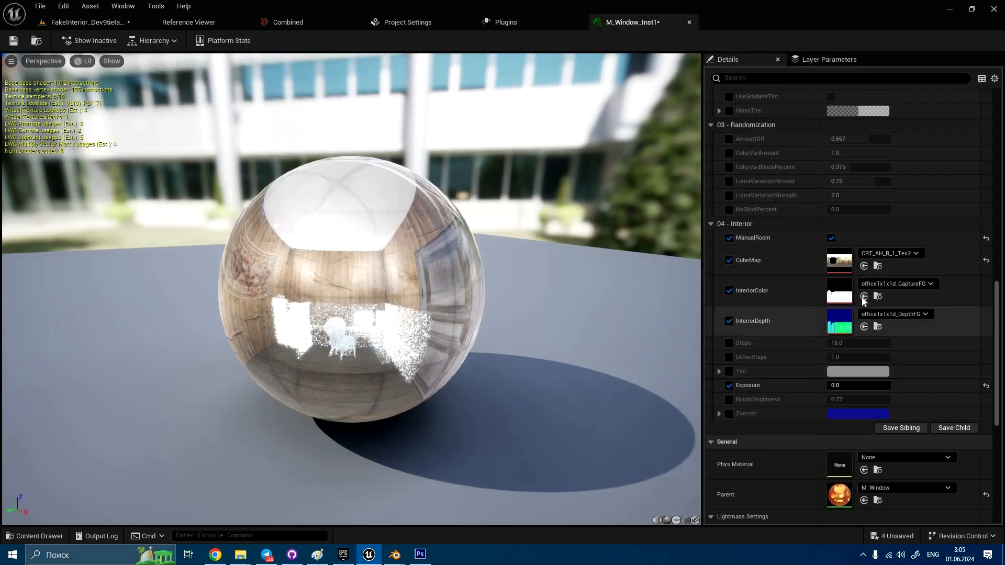
pyautogui.click(864, 296)
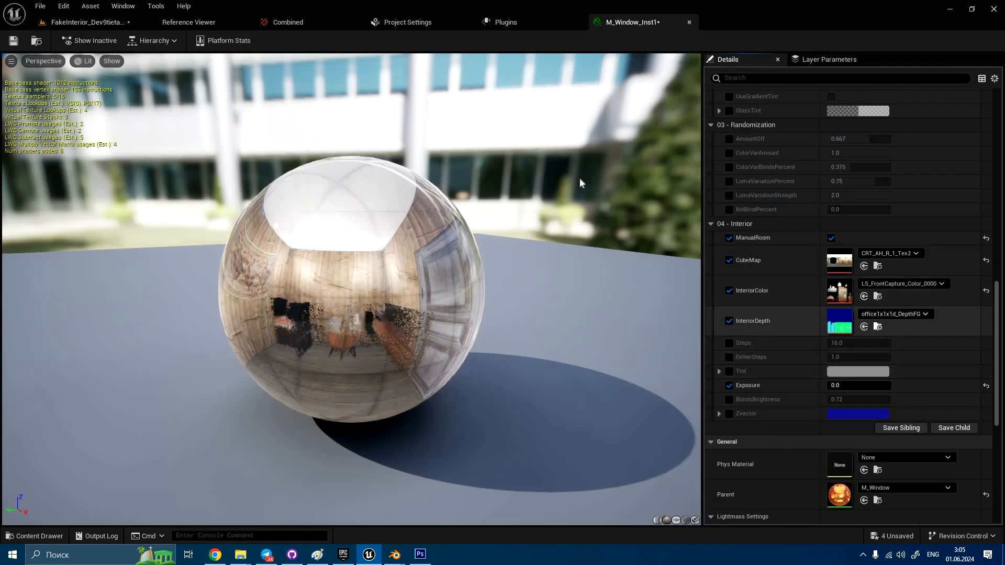
# Step: Assign the Combined depth texture from the Room2 folder to InteriorDepth and inspect the interior on the preview sphere
pyautogui.click(70, 23)
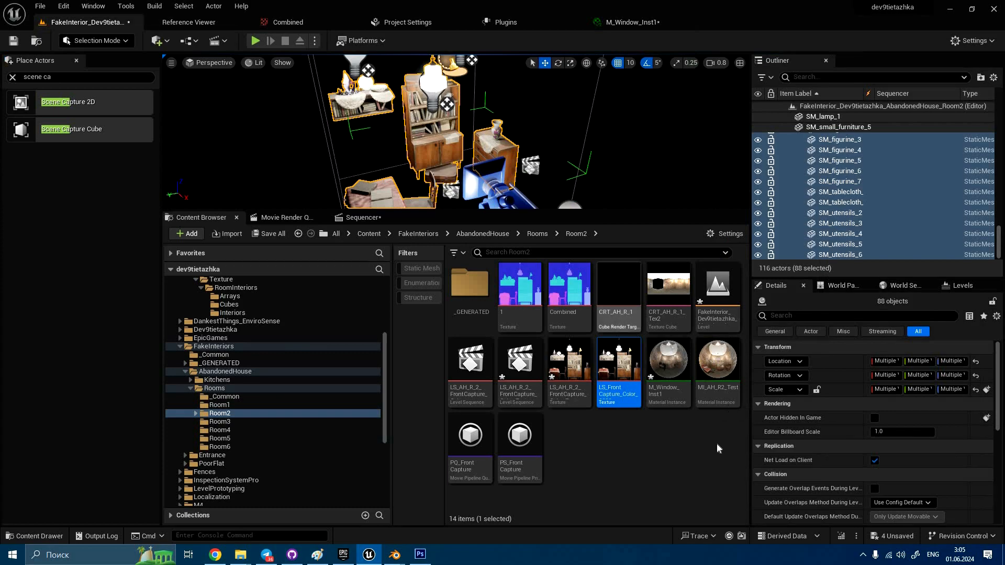
pyautogui.click(553, 311)
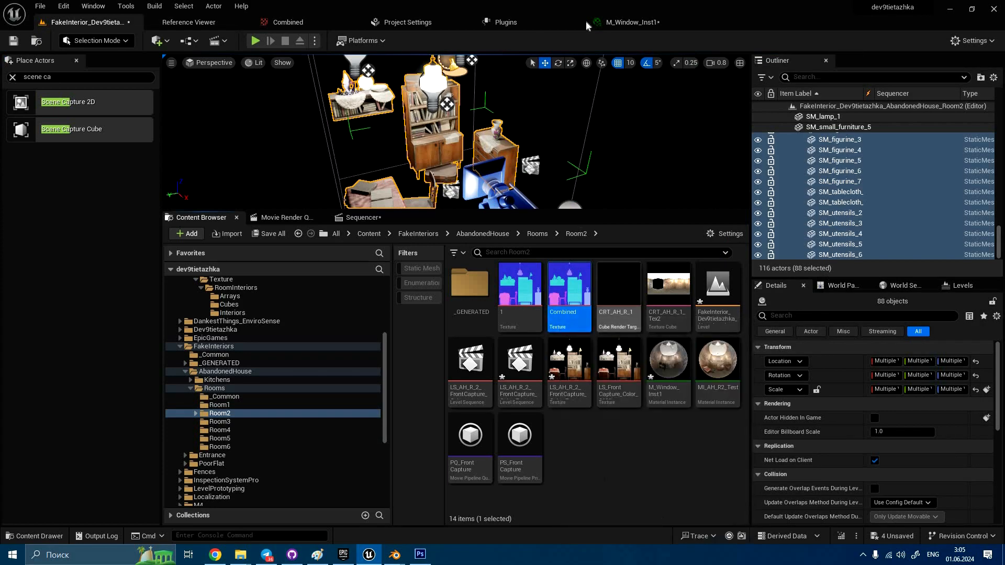
pyautogui.click(628, 22)
pyautogui.click(864, 327)
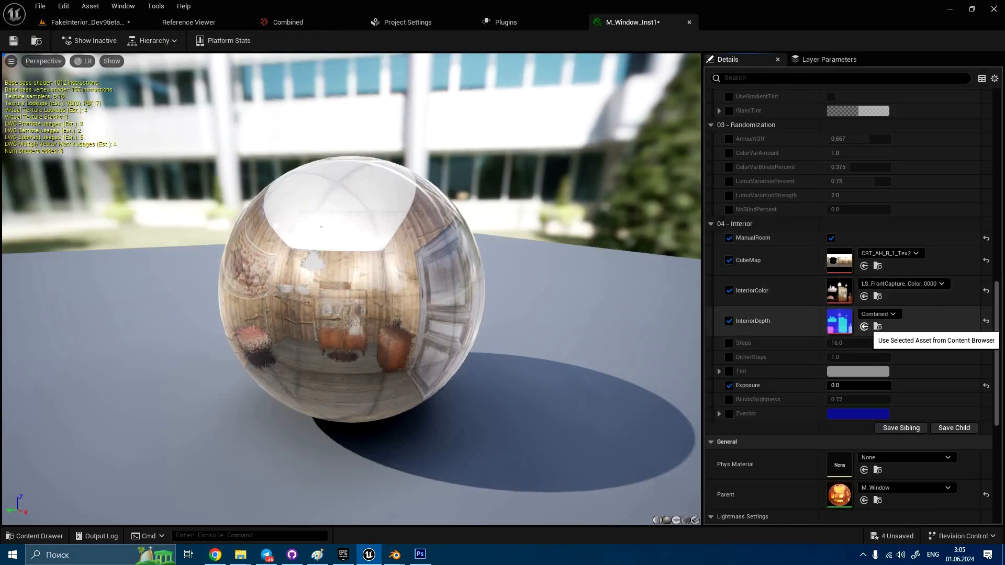
pyautogui.moveTo(351, 290); pyautogui.dragTo(630, 399)
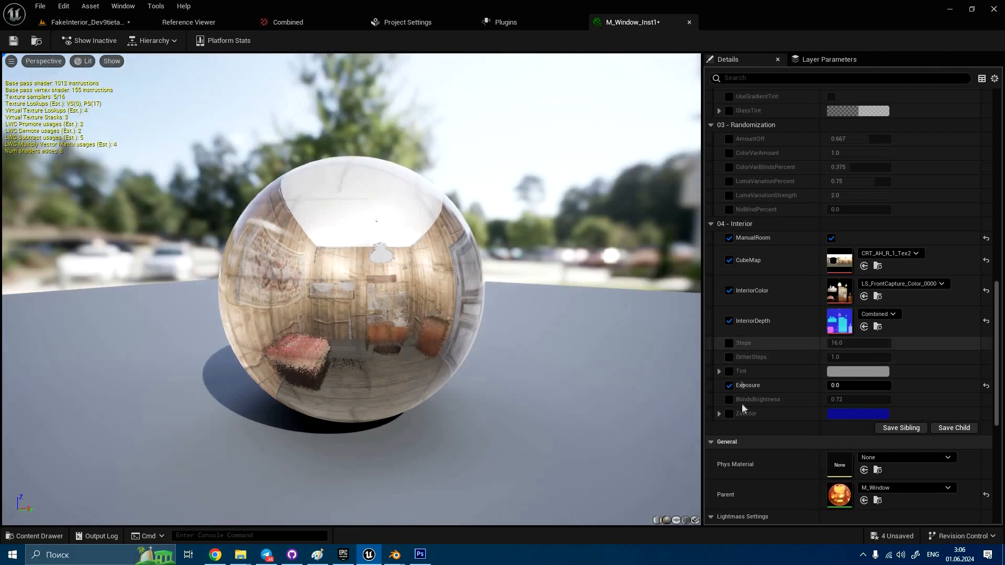
# Step: Override the interior Steps parameter and set it to 500
pyautogui.click(730, 343)
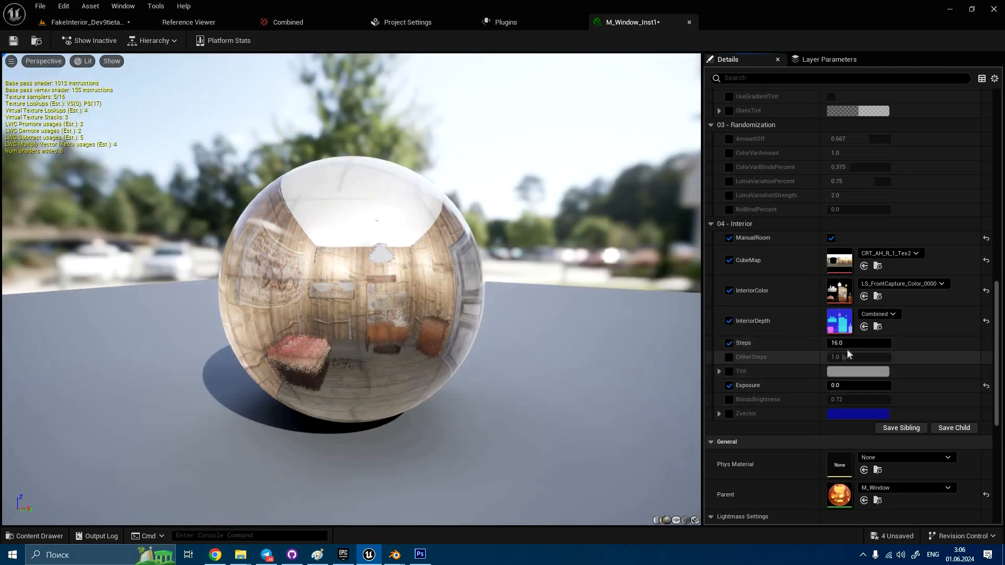
pyautogui.write('500')
pyautogui.press('Return')
pyautogui.moveTo(437, 327); pyautogui.dragTo(555, 356)
# Step: Override the uvTile coordinate parameter with a value of 1 and save all unsaved assets
pyautogui.scroll(5, 853, 315)
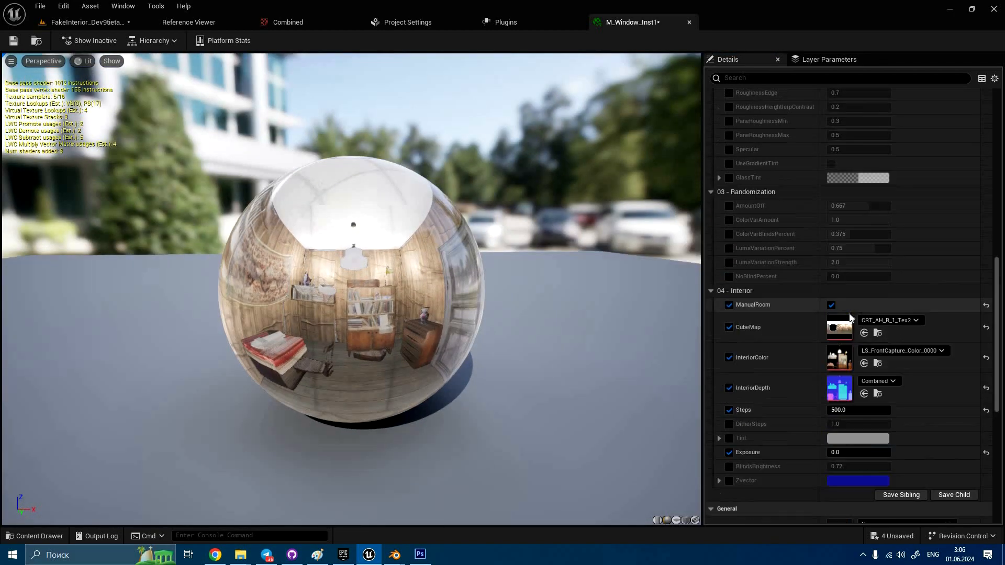
pyautogui.scroll(6, 784, 303)
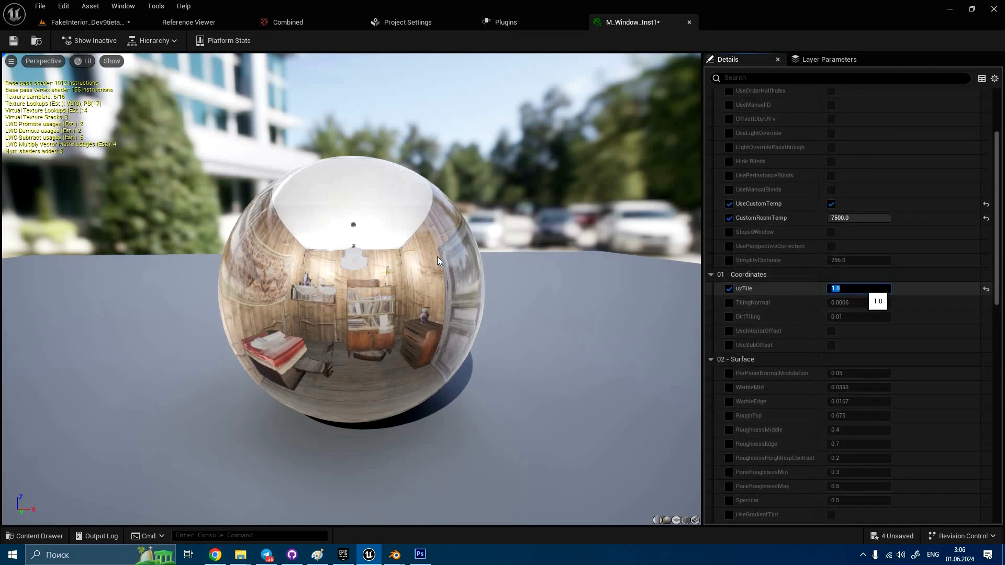
pyautogui.moveTo(414, 261); pyautogui.dragTo(456, 262)
pyautogui.click(40, 5)
pyautogui.click(73, 32)
# Step: Return to the room level, switch to Modeling Mode and place a 280 by 280 rectangle on the ground beside the room
pyautogui.click(127, 24)
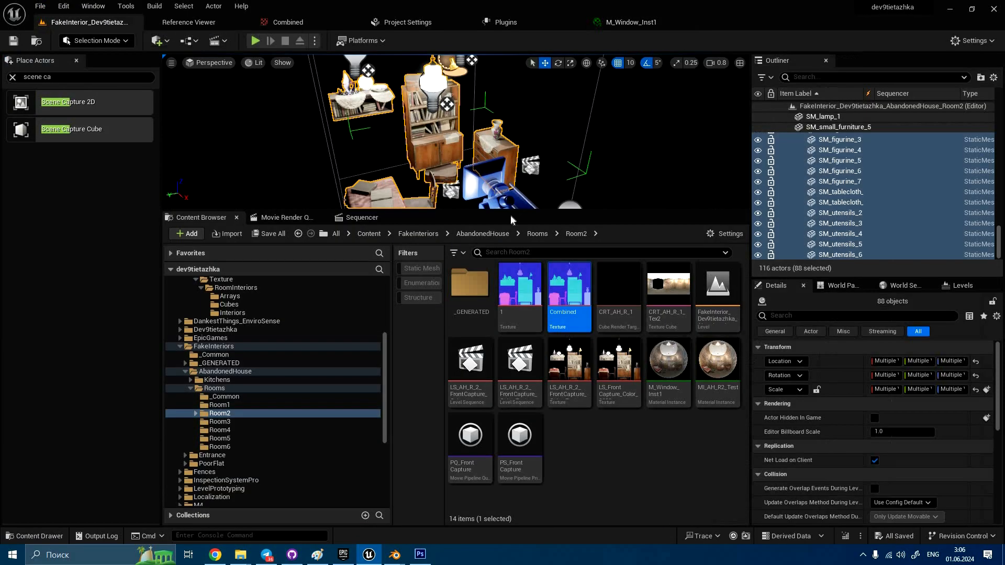
pyautogui.press('f')
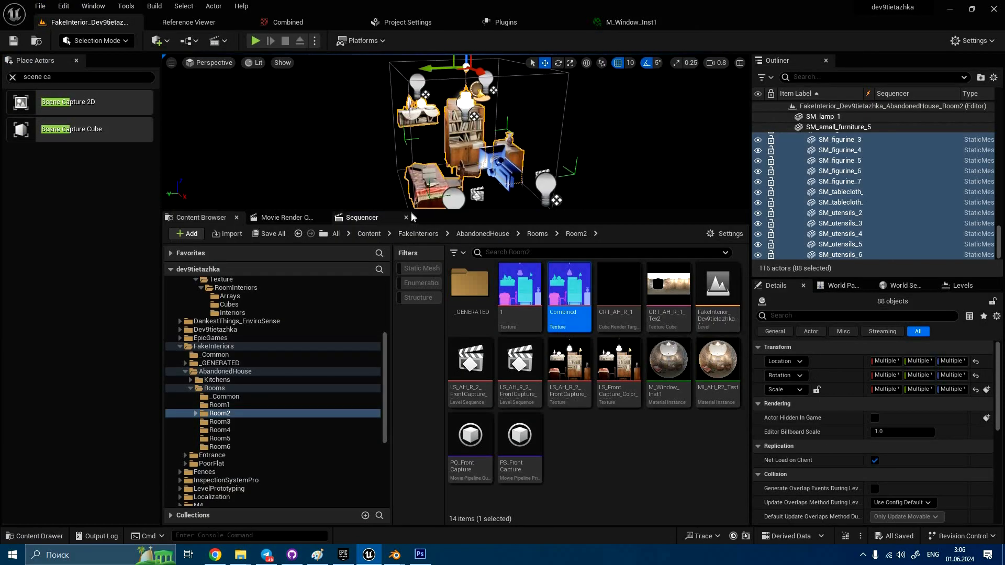
pyautogui.moveTo(410, 313); pyautogui.dragTo(410, 314)
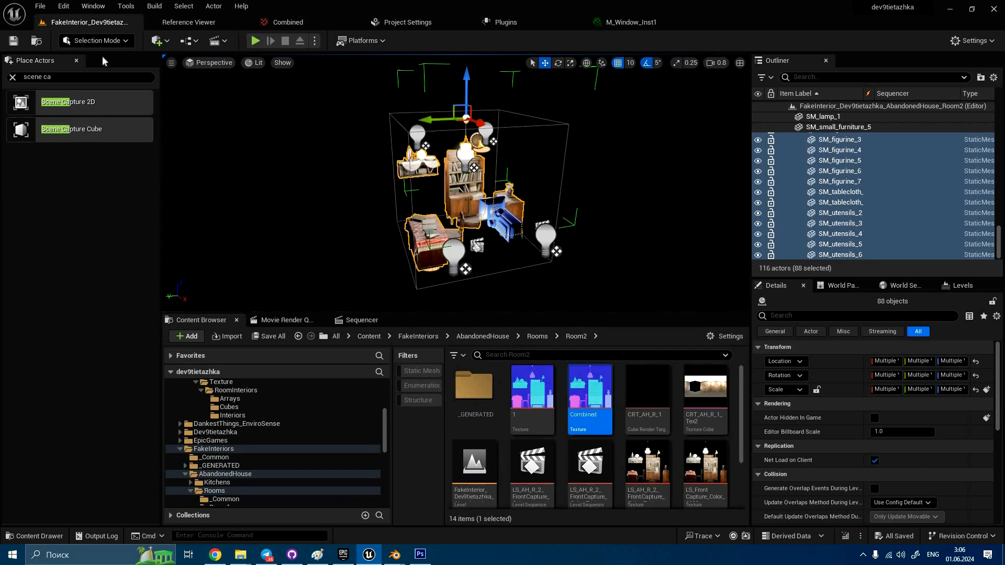
pyautogui.click(97, 40)
pyautogui.click(98, 102)
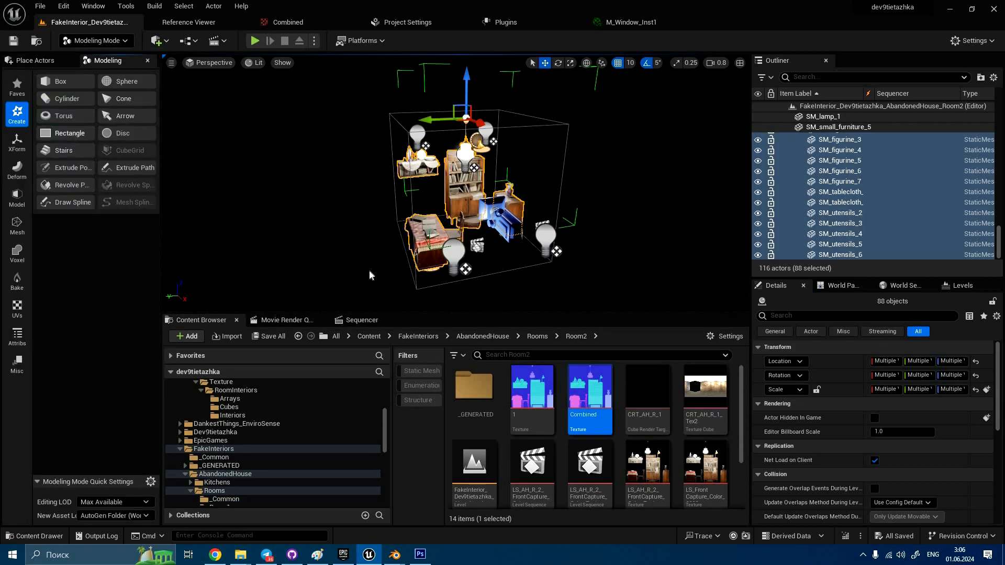
pyautogui.click(70, 133)
pyautogui.click(303, 250)
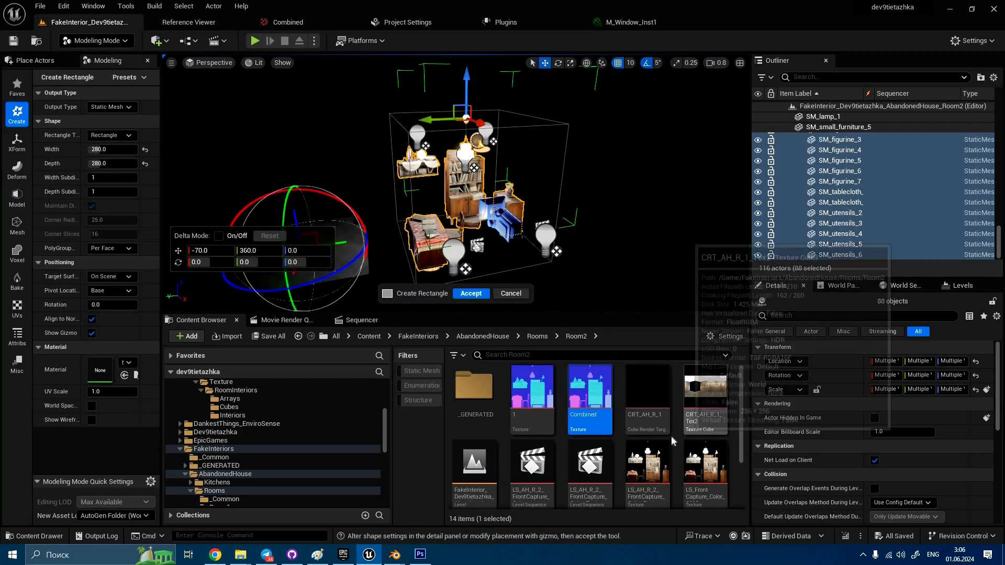
# Step: Assign the M_Window_Inst1 material to the new rectangle and accept its creation
pyautogui.scroll(-2, 654, 445)
pyautogui.moveTo(468, 459); pyautogui.dragTo(128, 381)
pyautogui.moveTo(263, 151); pyautogui.dragTo(263, 150, button='right')
pyautogui.moveTo(419, 313); pyautogui.dragTo(419, 492)
pyautogui.moveTo(388, 356); pyautogui.dragTo(388, 356, button='right')
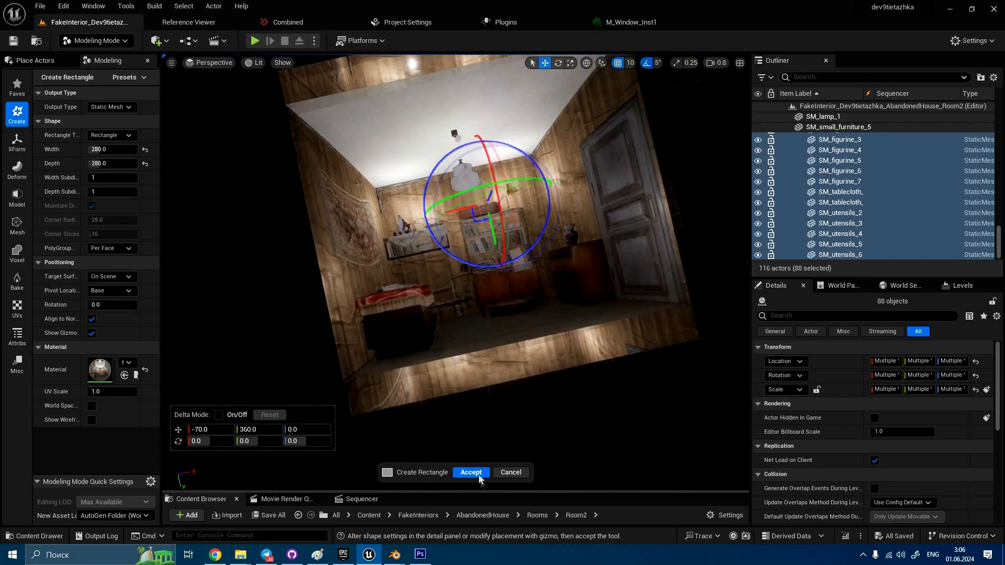
pyautogui.click(476, 475)
# Step: Rotate the rectangle 90 degrees about the X axis to stand upright and inspect its fake interior from different angles
pyautogui.moveTo(479, 314); pyautogui.dragTo(478, 315, button='right')
pyautogui.moveTo(389, 313); pyautogui.dragTo(389, 313, button='right')
pyautogui.scroll(-1, 389, 313)
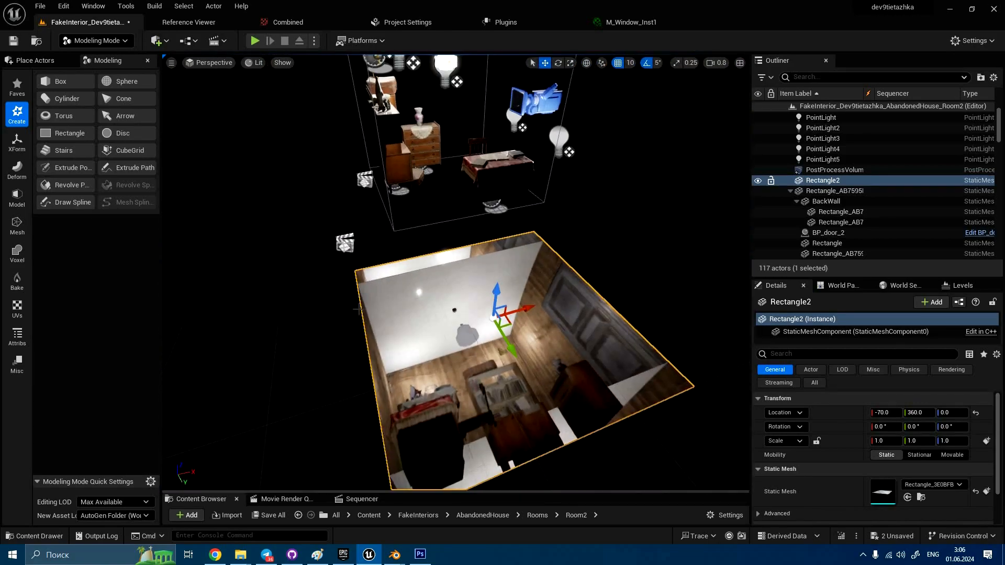
pyautogui.moveTo(520, 272); pyautogui.dragTo(520, 272)
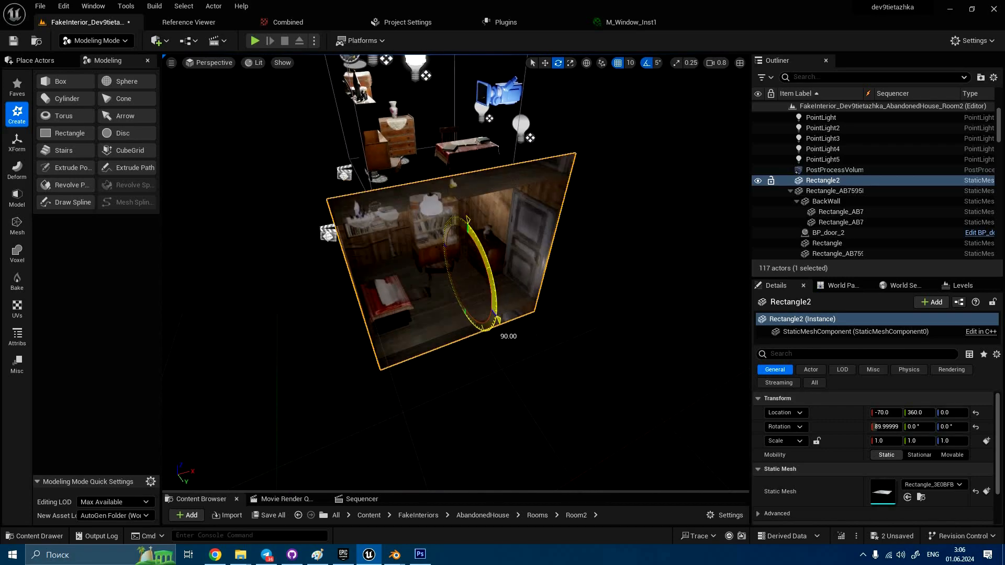
pyautogui.moveTo(497, 321); pyautogui.dragTo(497, 320, button='right')
pyautogui.moveTo(455, 272); pyautogui.dragTo(365, 301, button='right')
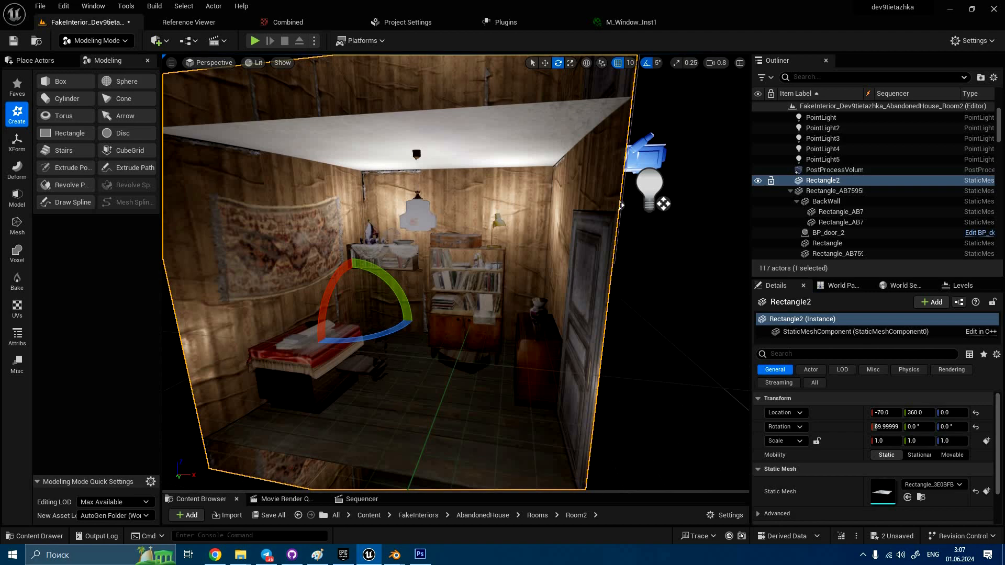
pyautogui.moveTo(456, 273); pyautogui.dragTo(440, 296, button='right')
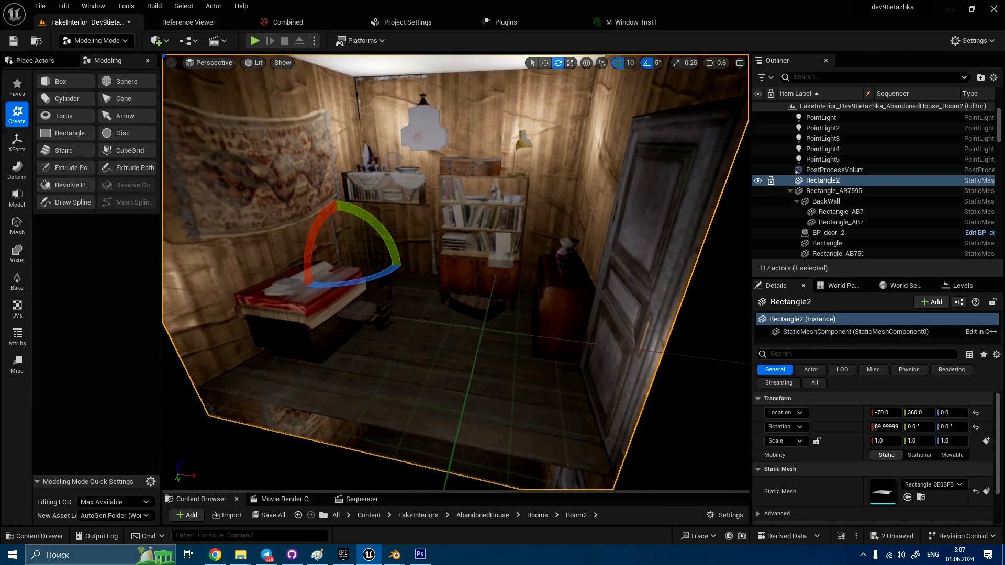